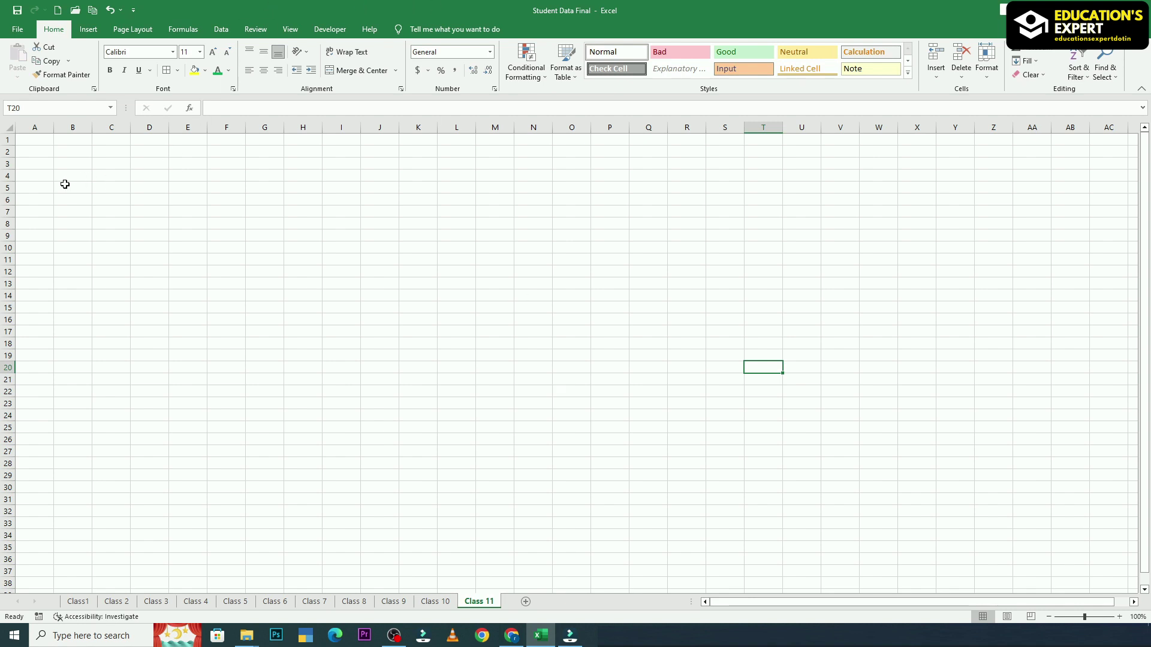
Enter the title XYZ LTD. in B3 and the headers Employee Code, Name, Salary and Bonus in B4:E4.
left_click(72, 163)
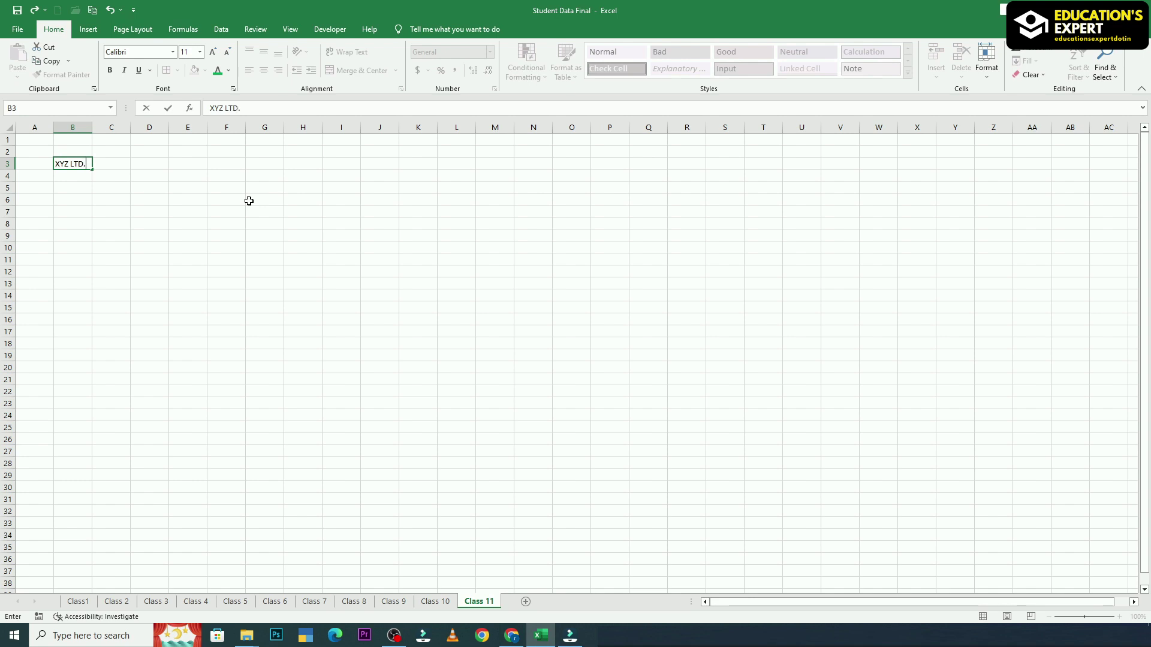
left_click(71, 180)
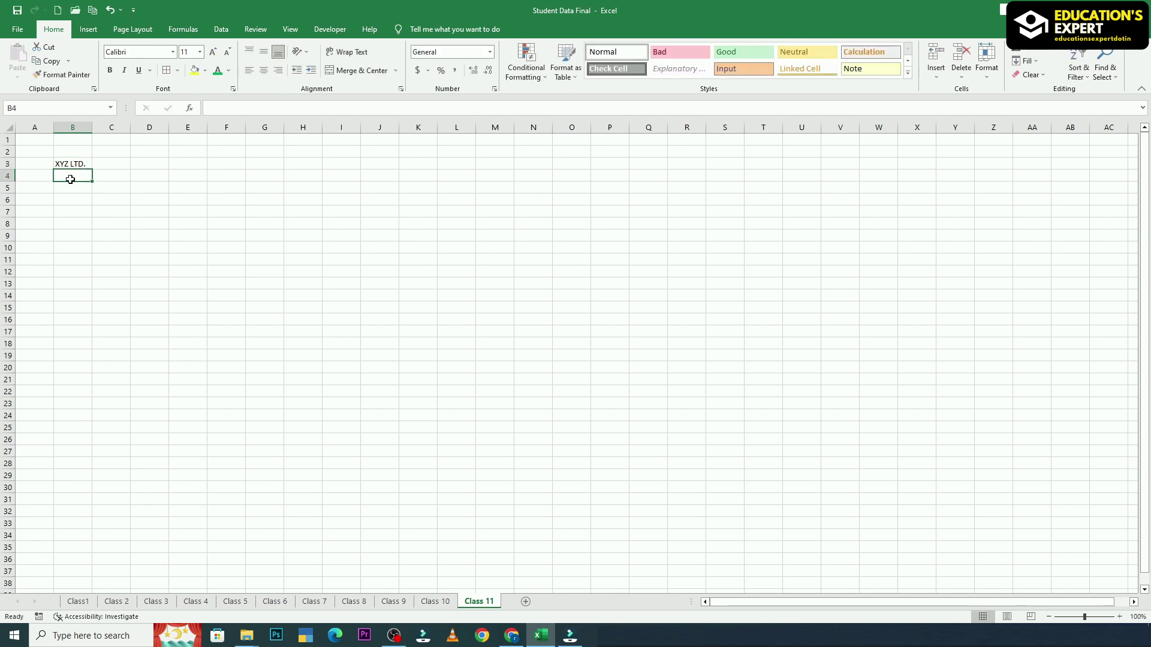
type("ee")
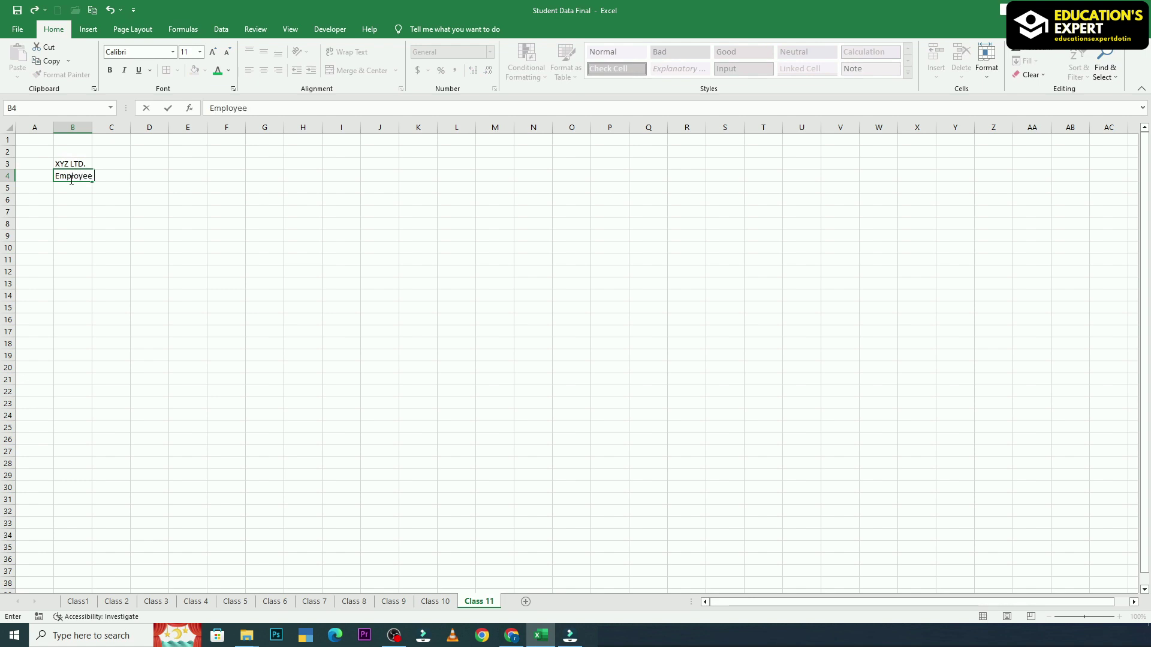
type("mployee Code")
key("Tab")
type("Nam")
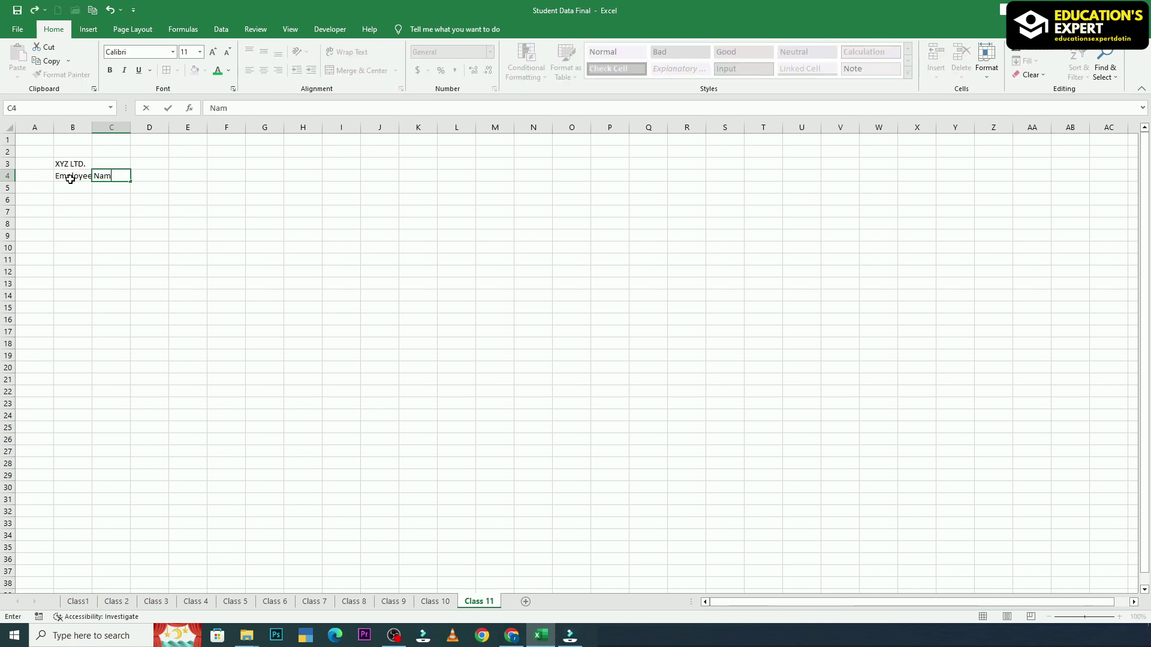
type("e")
key("Tab")
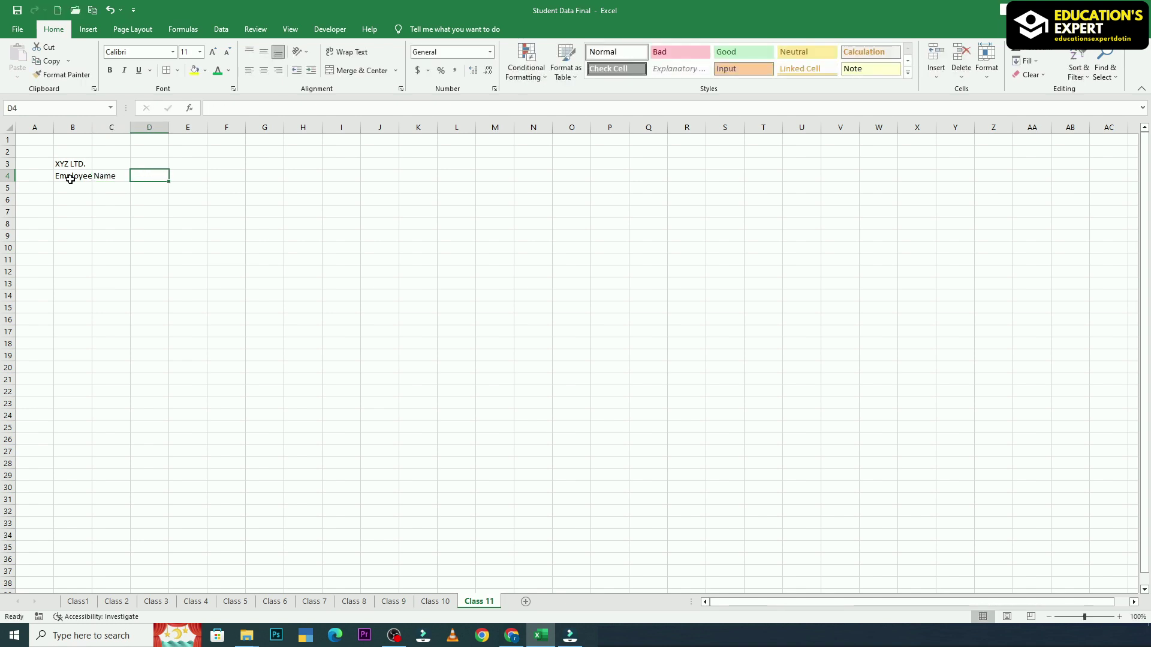
type("Salary")
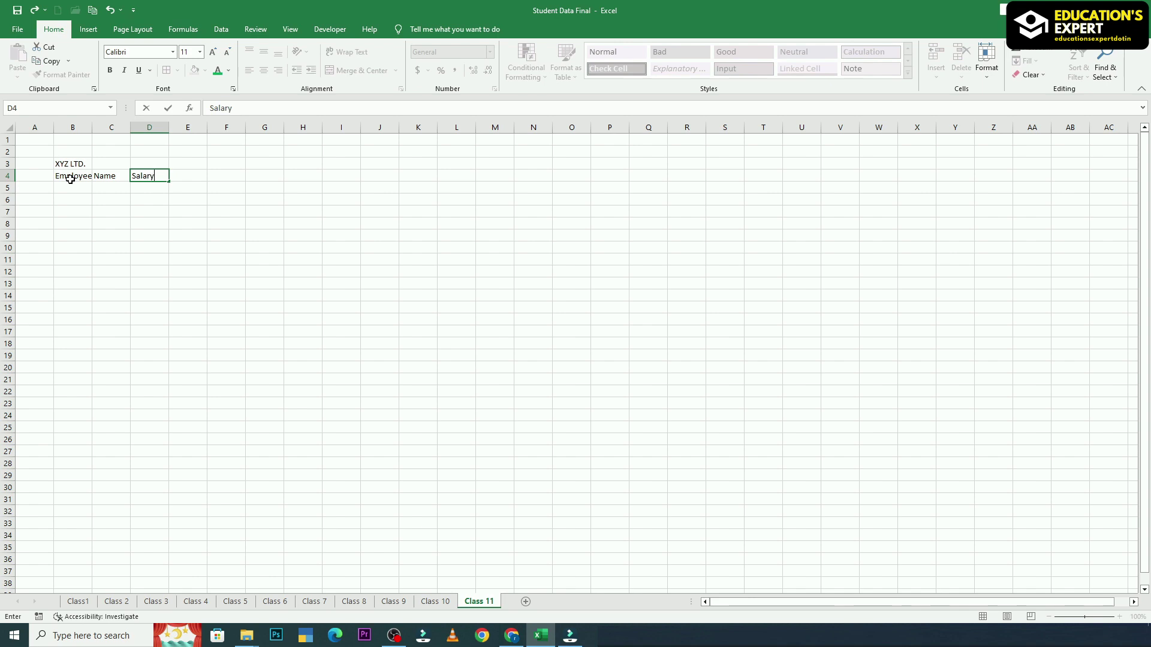
key("Tab")
type("Bon")
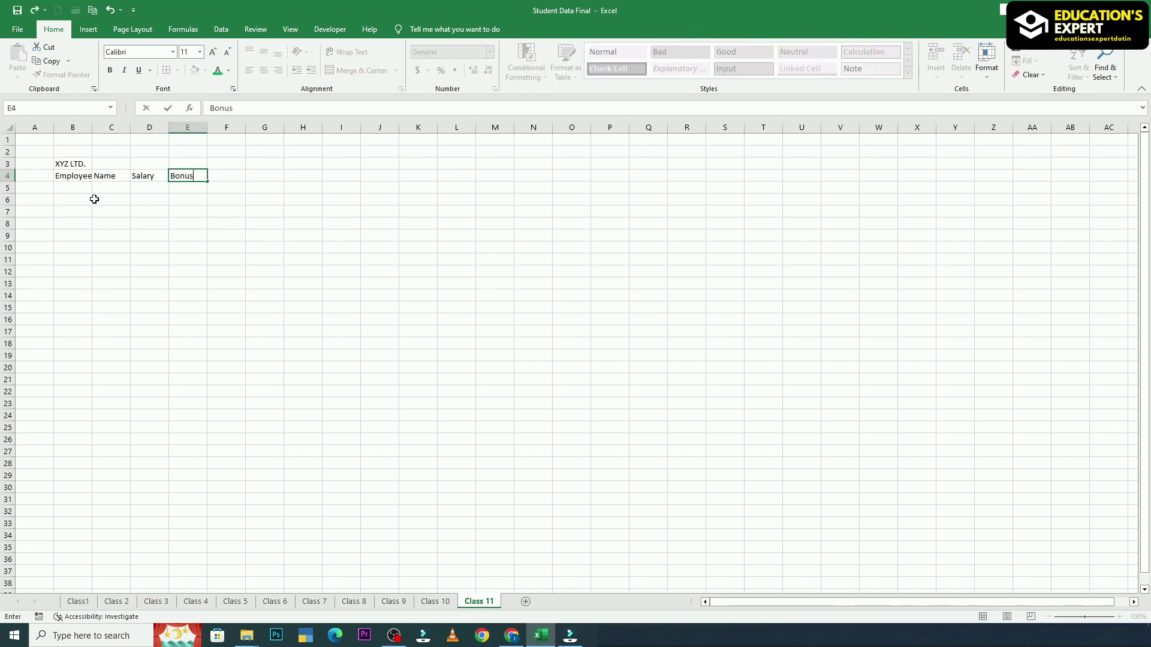
key("Return")
Merge and center the title across B3:E3 and widen column B to fit the Employee Code header.
left_click_drag(63, 163, 181, 159)
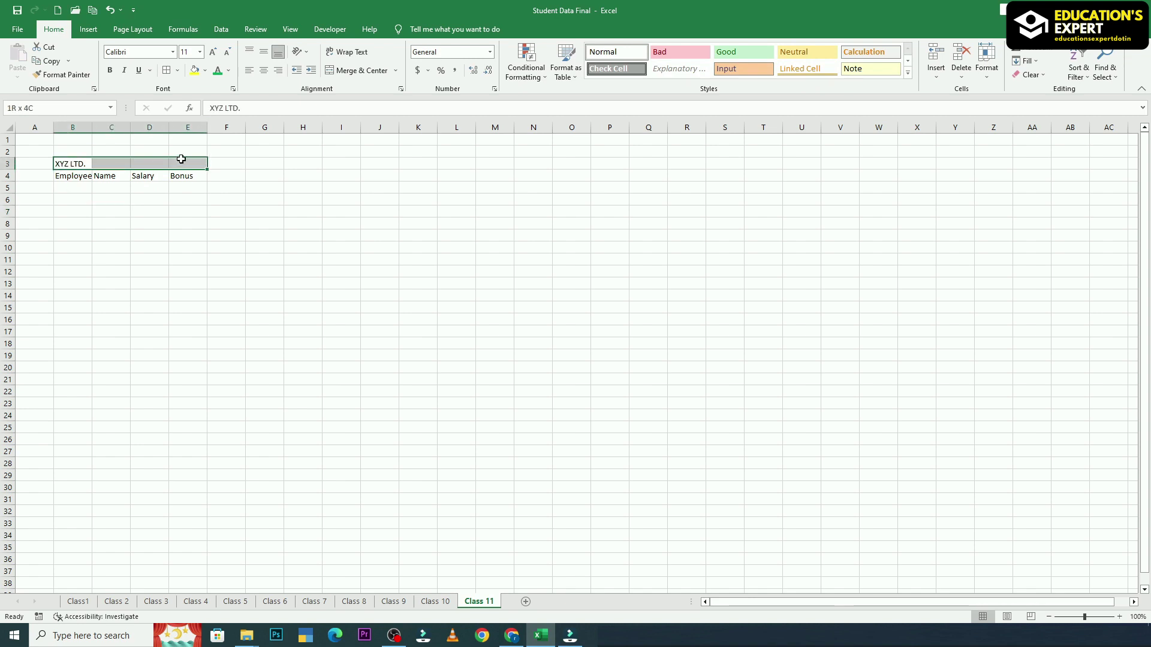
left_click(357, 70)
left_click(118, 279)
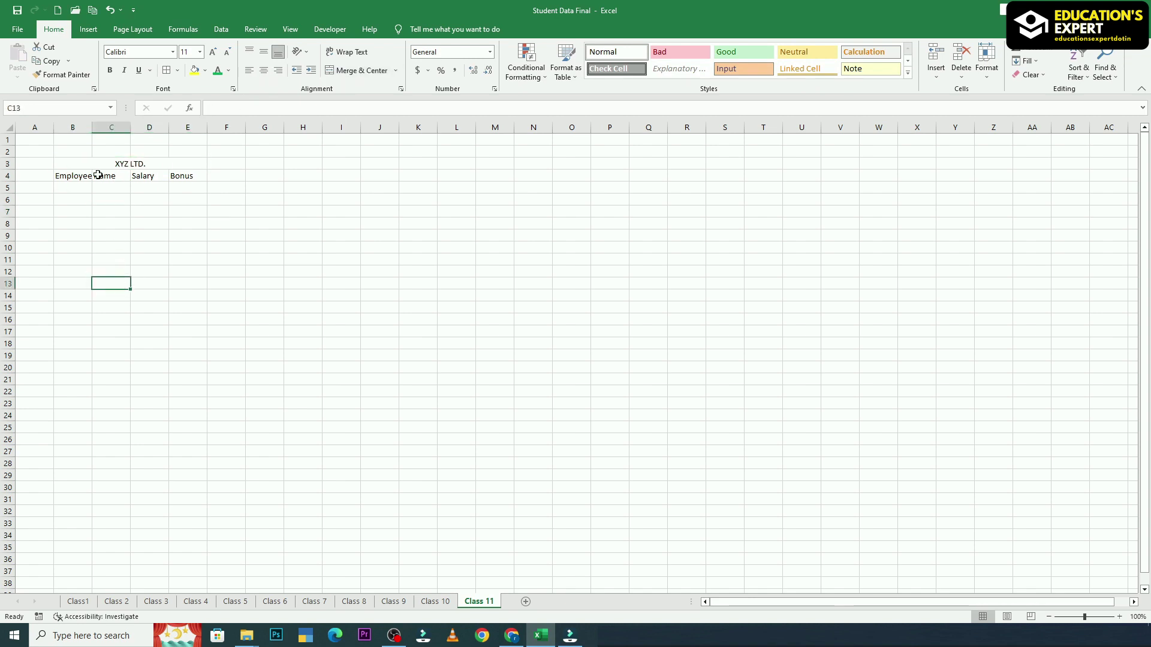
left_click_drag(92, 126, 116, 125)
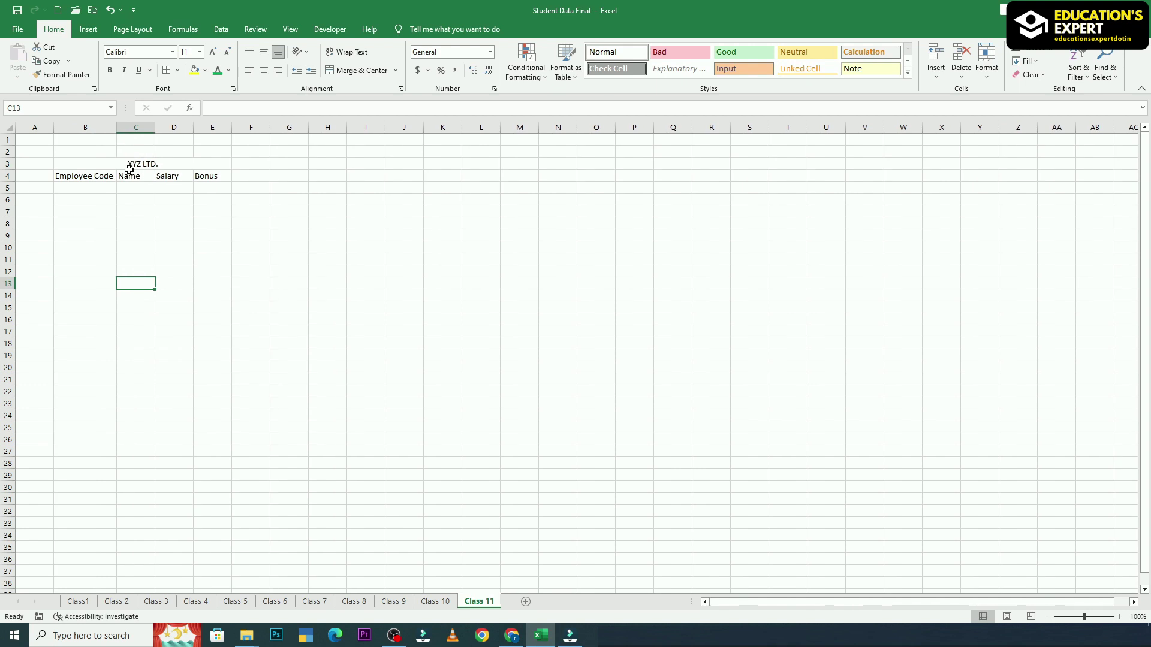
Enter the employee codes RD001 and RD002 in B5:B6 and fill the series down to RD023 in B27.
left_click(85, 188)
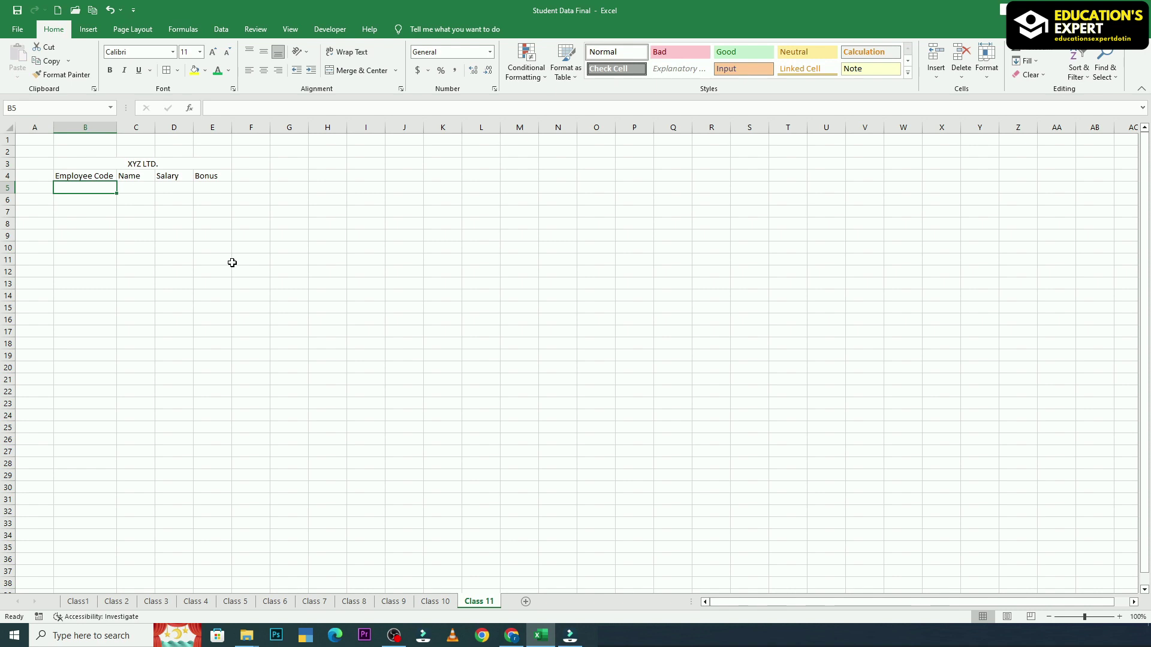
type("r")
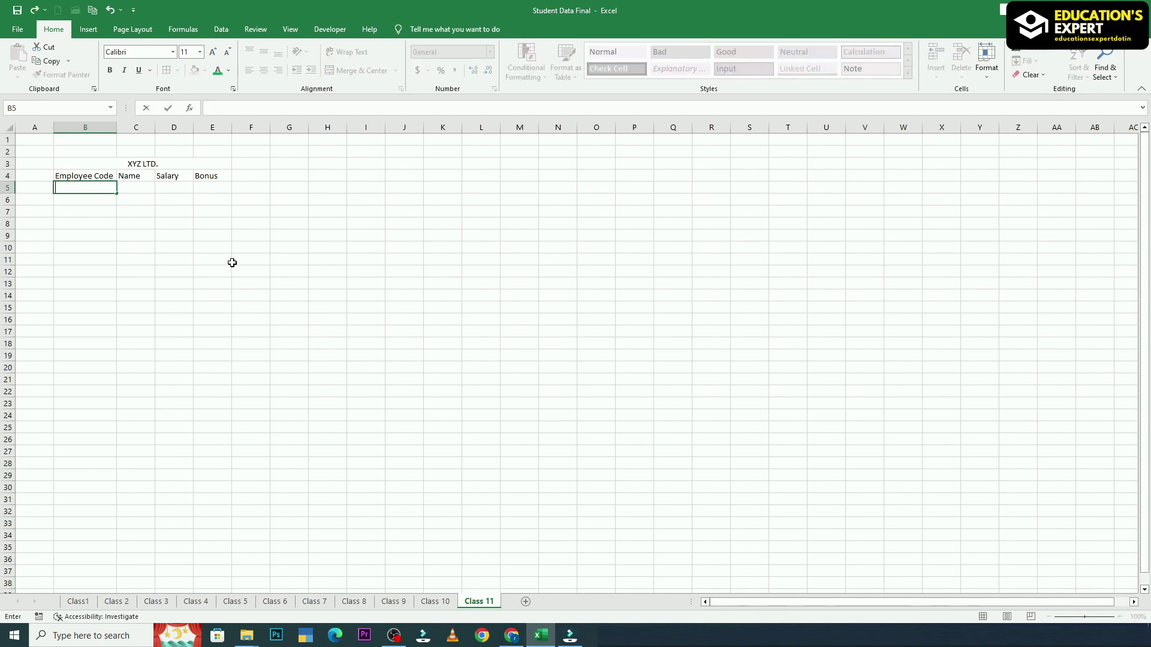
type("D001")
key("Return")
type("R")
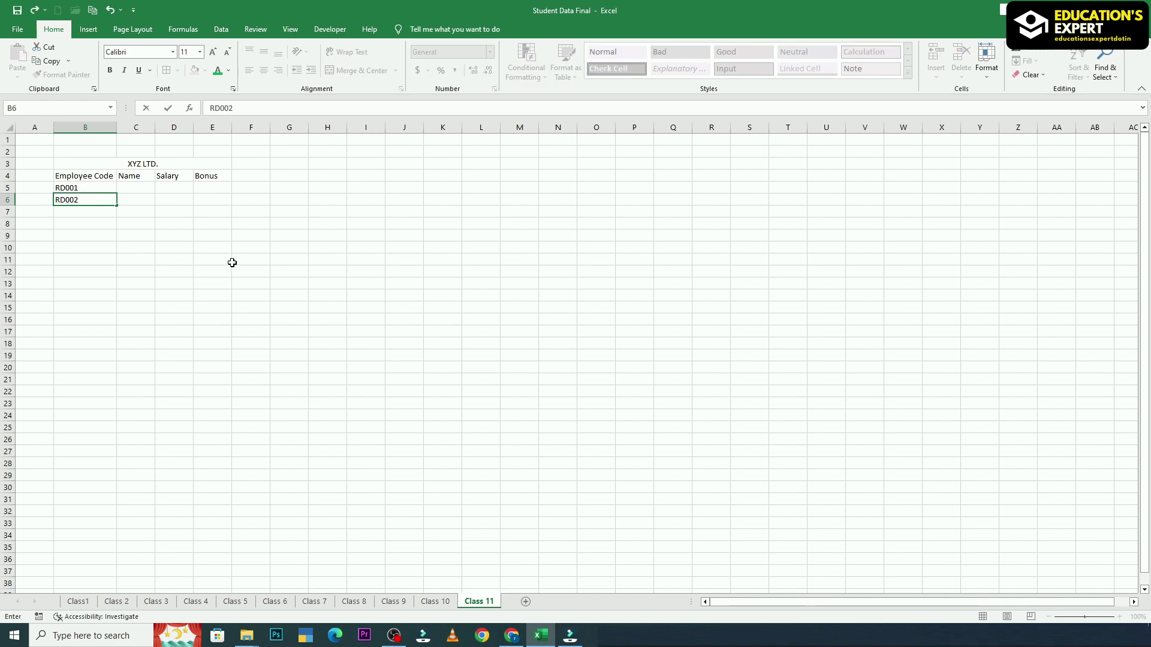
type("D002")
key("Return")
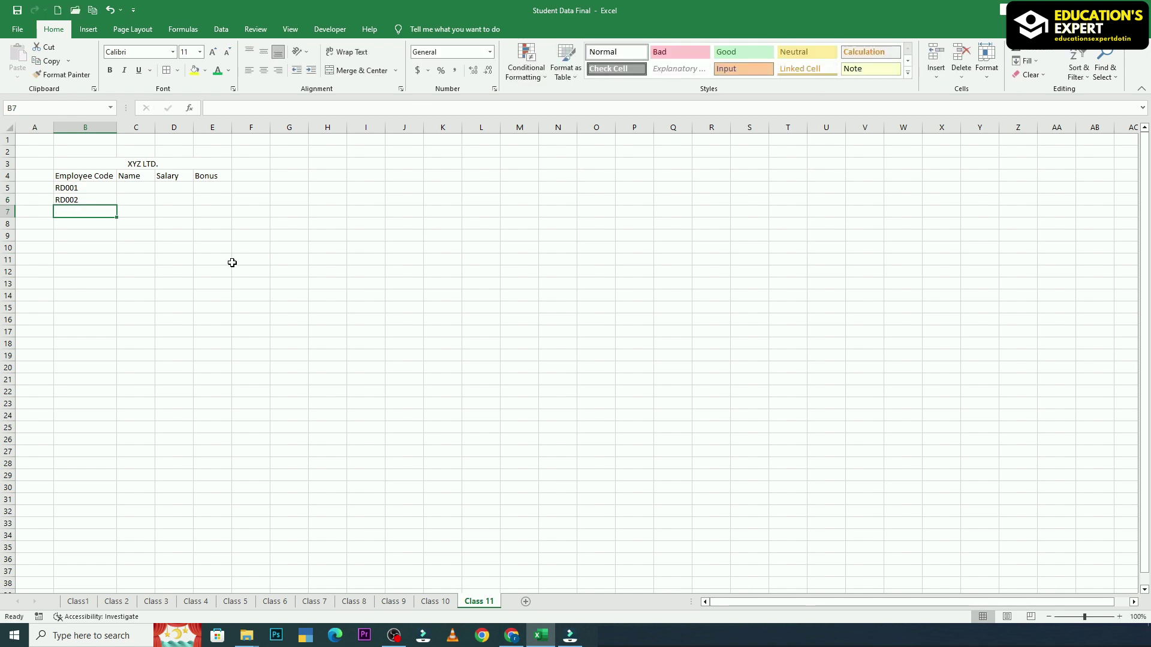
left_click_drag(91, 187, 88, 458)
left_click(316, 425)
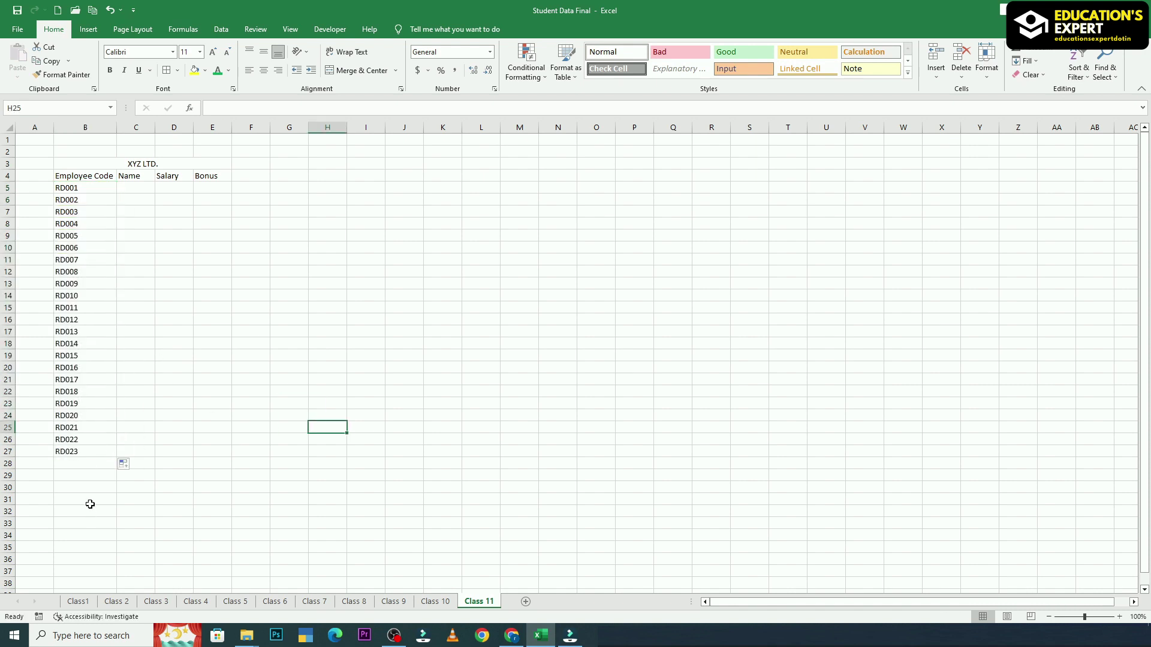
Copy the names in B3:B32 of the Class 7 sheet and paste them into the Class 11 sheet starting at C5.
left_click(135, 189)
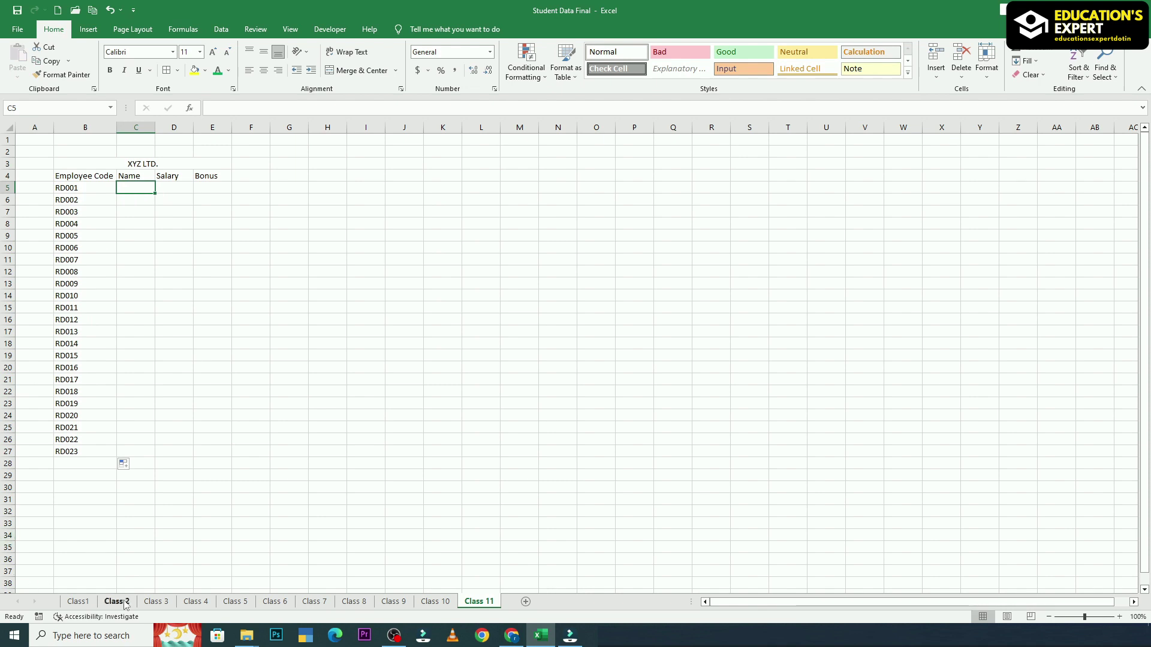
left_click(193, 602)
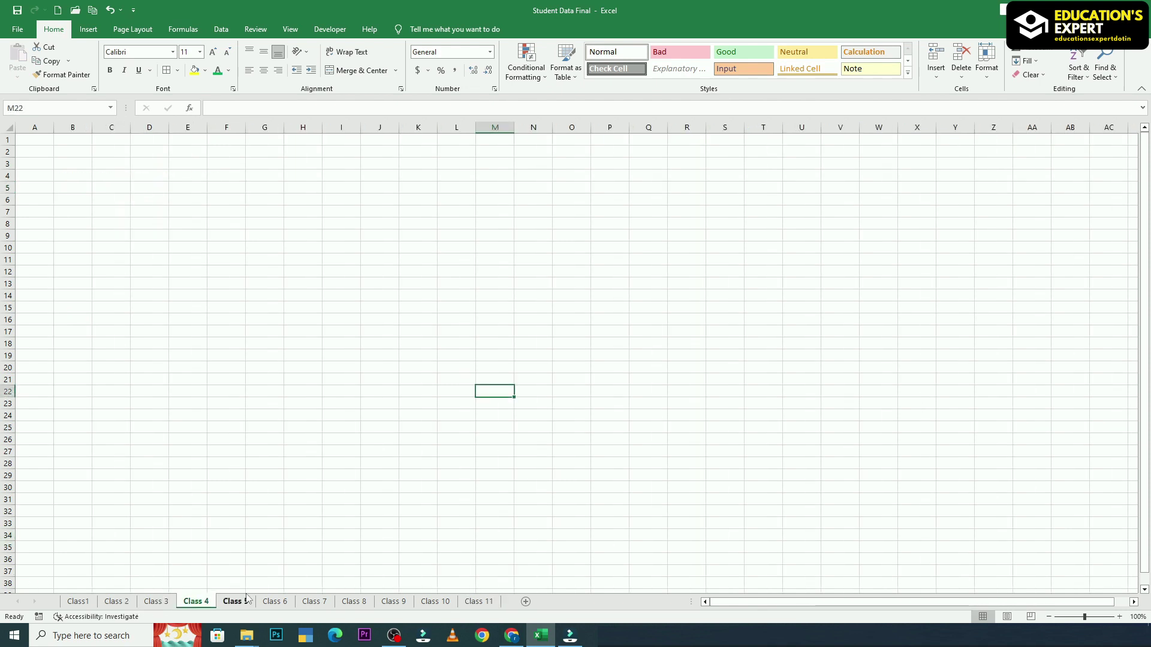
left_click(235, 602)
left_click(325, 604)
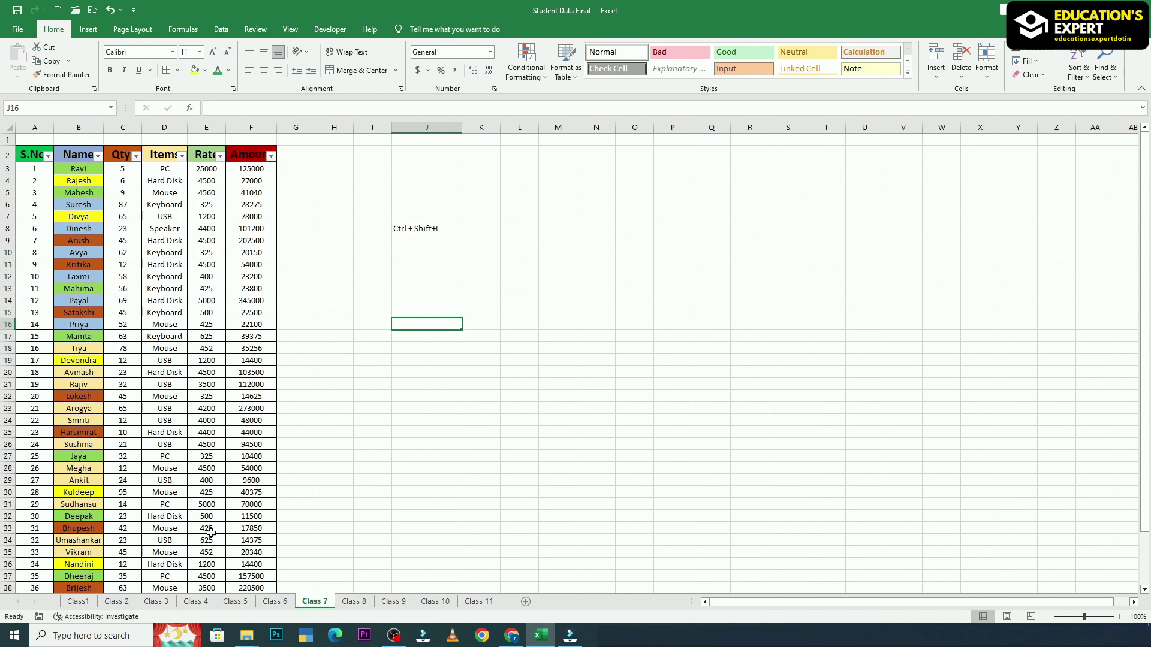
left_click_drag(76, 168, 94, 517)
key("ctrl+c")
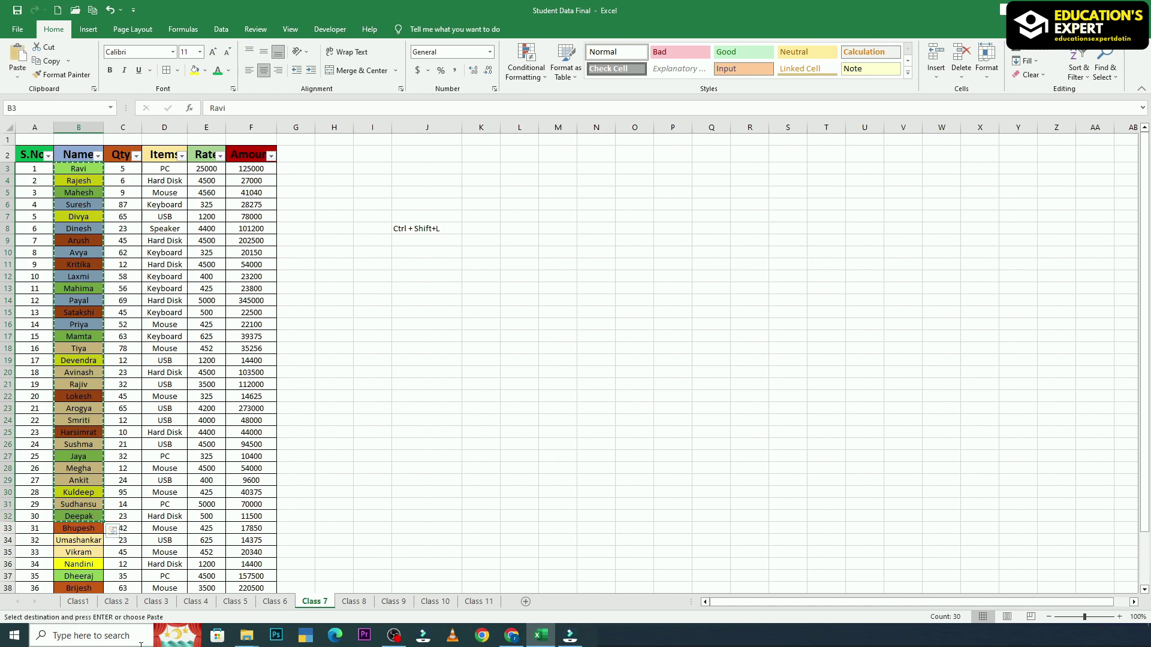
left_click(480, 602)
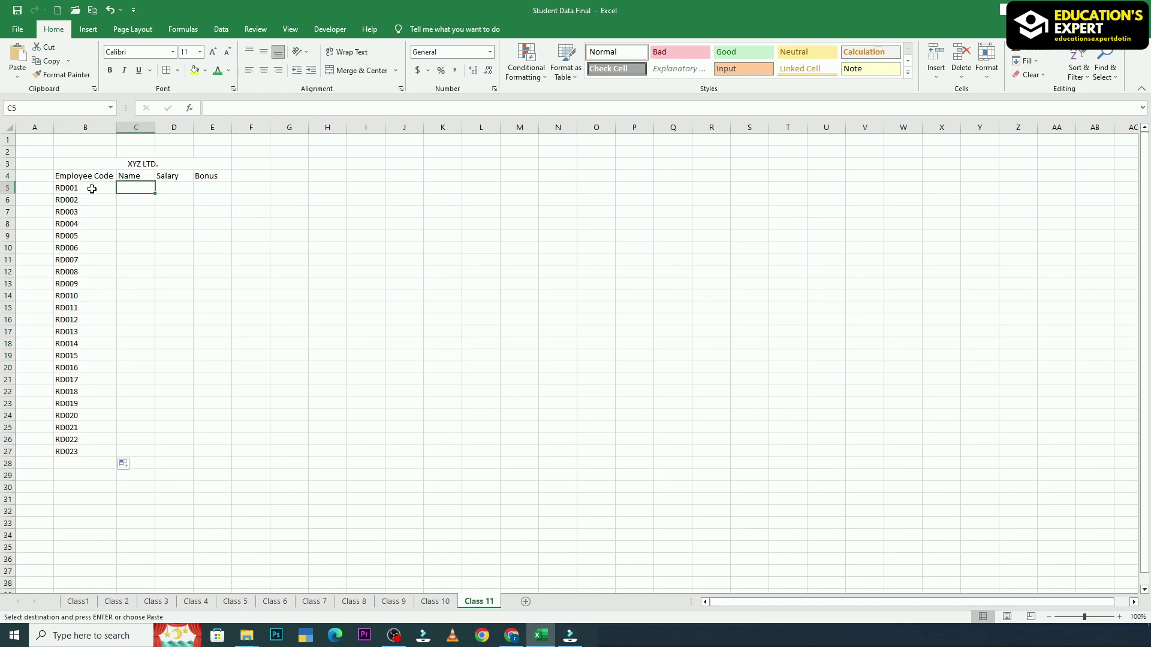
left_click(102, 189)
left_click(149, 188)
key("ctrl+v")
left_click(326, 332)
Extend the employee code series down to RD030 in B34 so that it matches the list of names.
left_click_drag(133, 468, 145, 533)
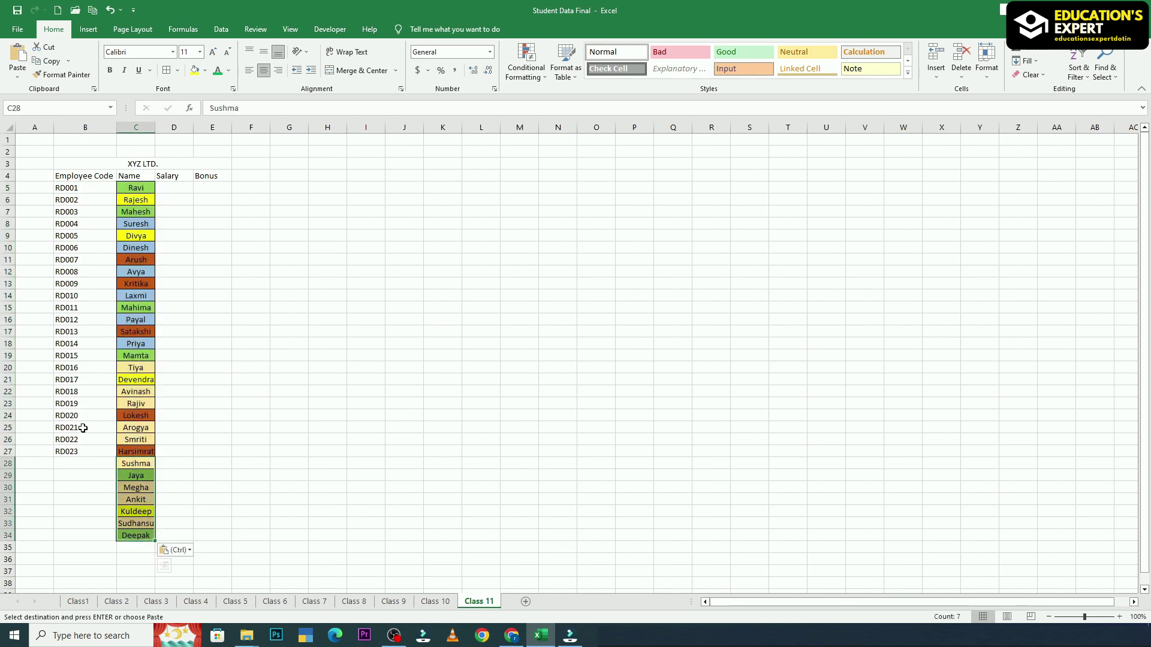
left_click_drag(82, 428, 82, 450)
left_click(82, 463)
key("Escape")
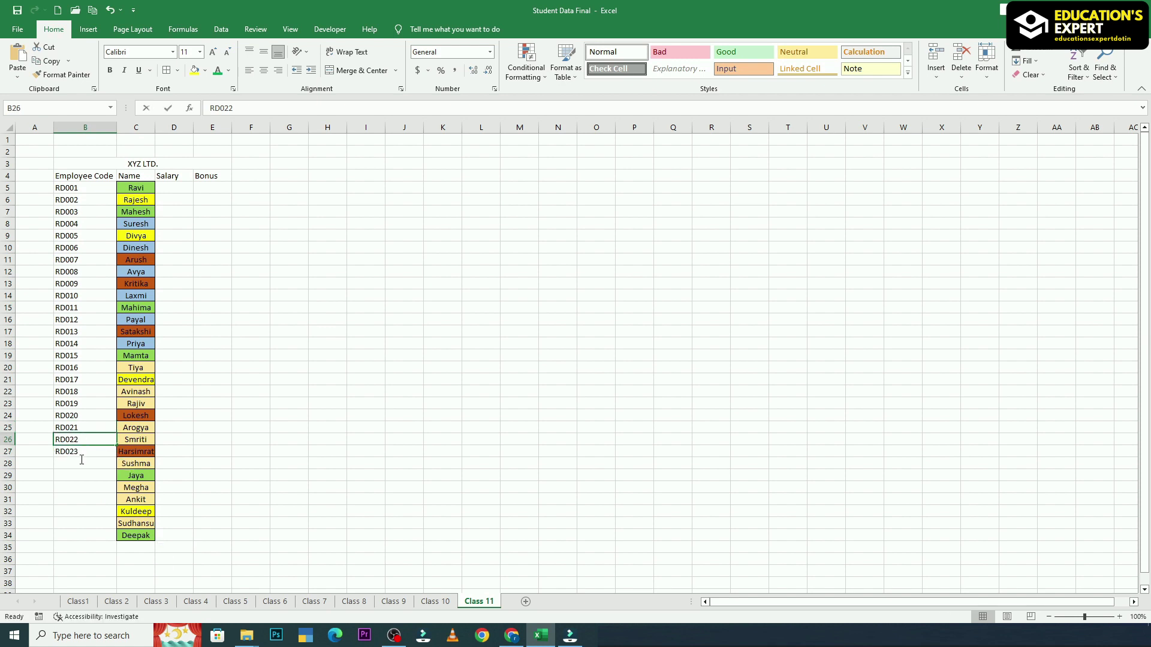
left_click_drag(78, 439, 112, 542)
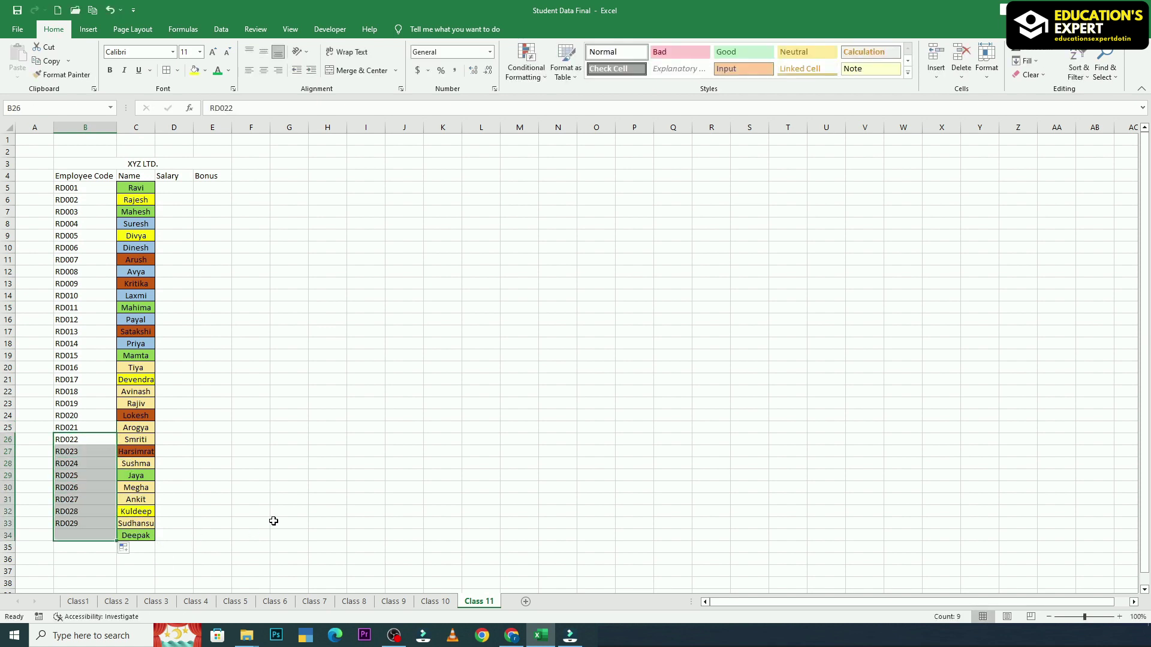
left_click(272, 522)
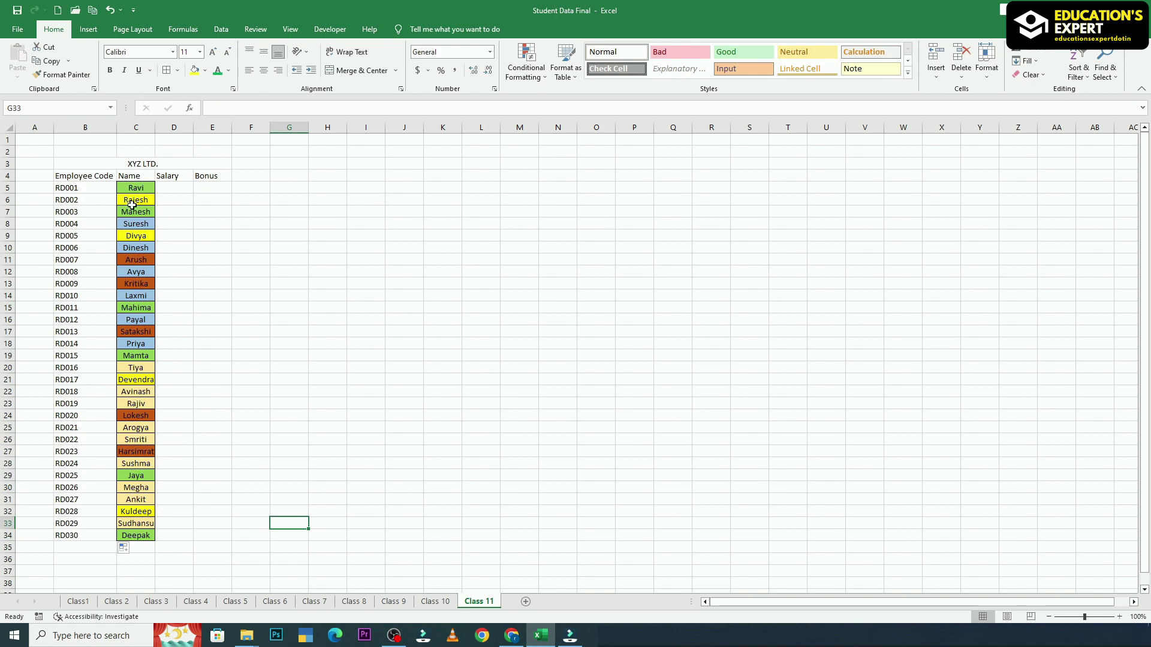
Enter the salaries 50000, 45000, 25000, 63000, 48000, 56000, 48500, 42500, 65200 and 32800 in D5:D14.
left_click(179, 188)
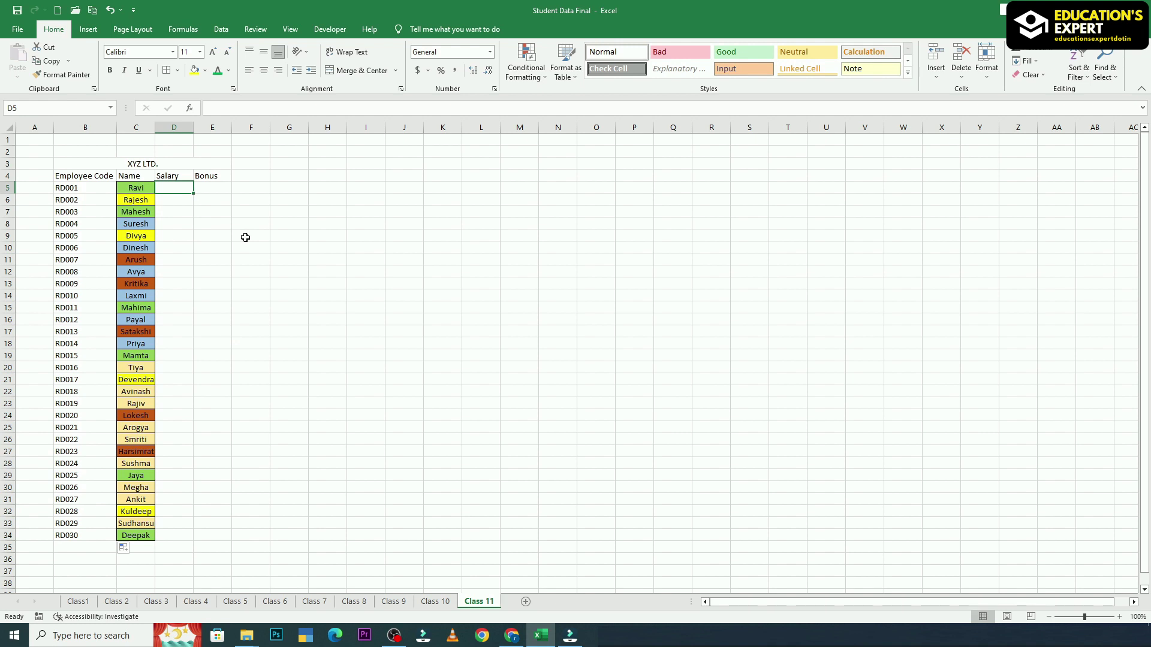
type("500000")
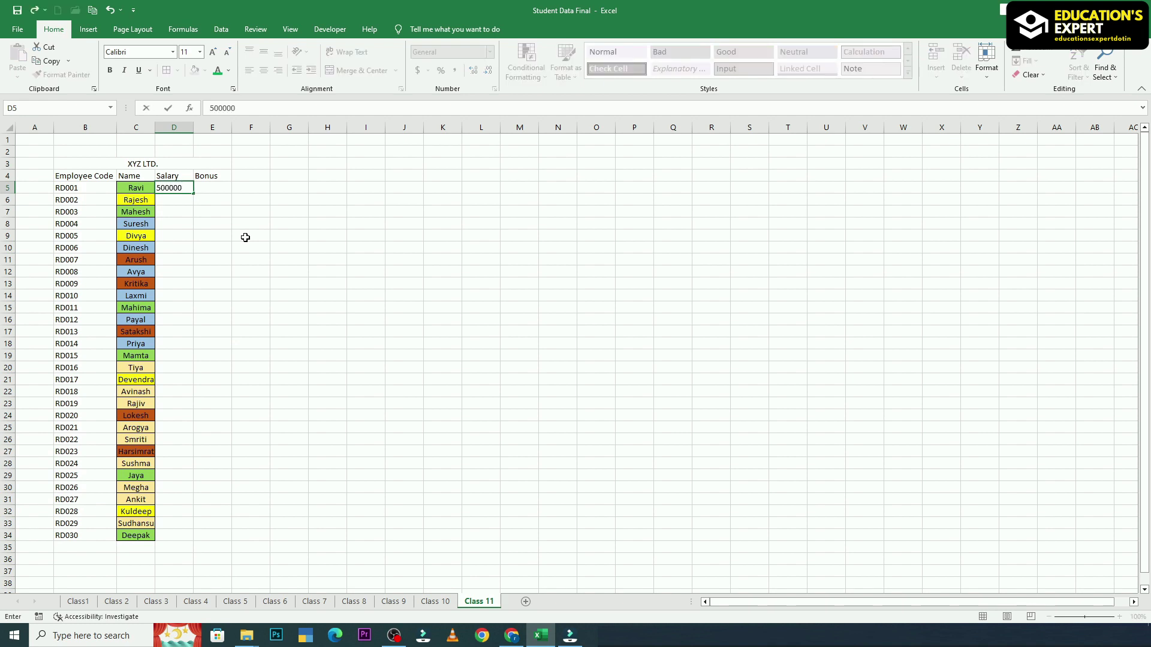
key("Return")
type("45000")
key("Return")
type("25000")
key("Return")
type("63000")
key("Return")
type("48000")
key("Return")
type("56000")
key("Return")
type("48500")
key("Return")
type("42500")
key("Return")
type("65200")
key("Return")
type("32800")
key("Return")
Enter the salaries 96500, 45200, 63800, 78500, 85600, 45900, 86540, 78240, 65980 and 45280 in D15:D24.
type("96500")
key("Return")
type("45200")
key("Return")
type("63800")
key("Return")
type("78500")
key("Return")
type("85600")
key("Return")
type("45900")
key("Return")
type("86540")
key("Return")
type("78240")
key("Return")
type("65980")
key("Return")
type("45280")
key("Return")
Enter the salaries 75960, 36950, 86520, 45820, 65940, 125860, 78640, 96120, 85324 and 47500 in D25:D34.
type("75960")
key("Return")
type("36950")
key("Return")
type("86520")
key("Return")
type("45820")
key("Return")
type("65940")
key("Return")
type("125860")
key("Return")
type("78640")
key("Return")
type("96120")
key("Return")
type("85324")
key("Return")
type("47500")
left_click(285, 321)
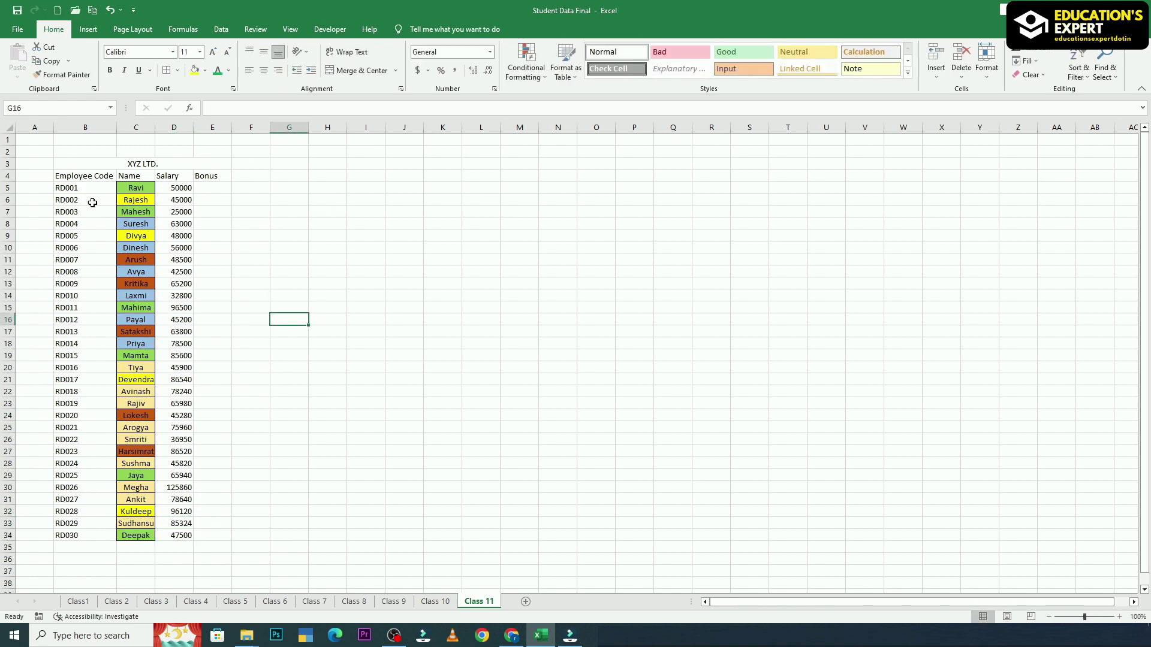
Enter the bonuses 5000, 8000, 4500, 12000, 4570, 6921, 3200, 4500, 6320 and 5640 in E5:E14.
left_click(211, 188)
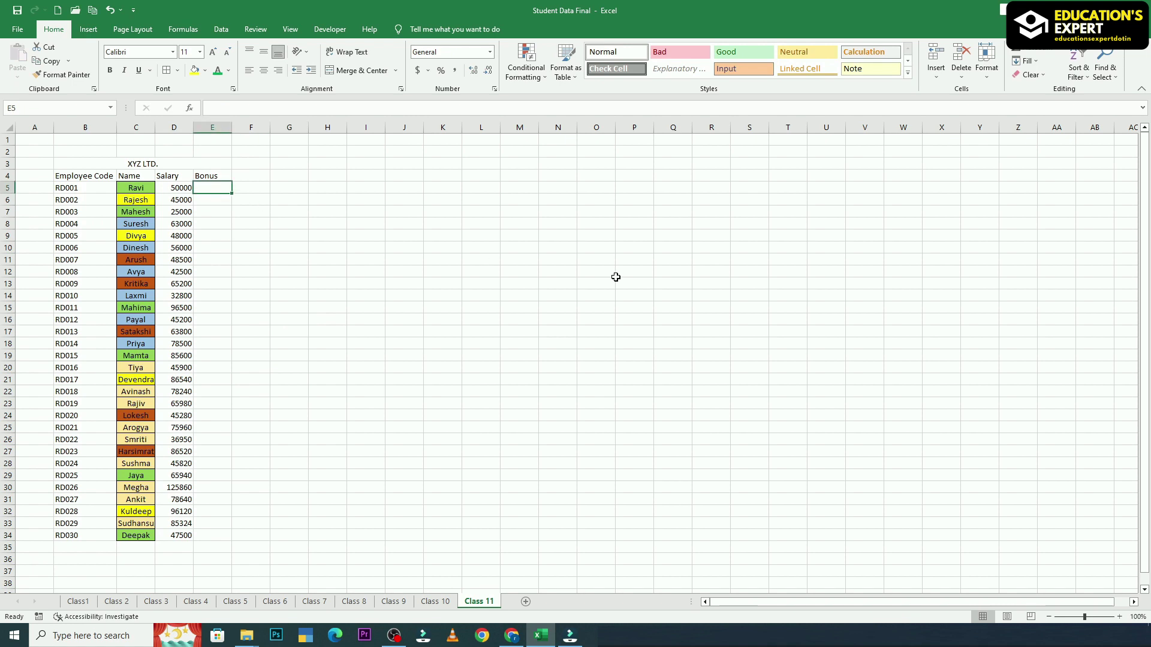
type("5000")
key("Return")
type("8000")
key("Return")
type("4500")
key("Return")
type("12000")
key("Return")
type("4570")
key("Return")
type("6921")
key("Return")
type("3200")
key("Return")
type("45000")
key("BackSpace")
key("Return")
type("6320")
key("Return")
type("5640")
key("Return")
Enter the bonuses 8750, 6520, 8950, 6547, 5687, 5789, 2589, 3587, 4500 and 4588 in E15:E24.
type("8750")
key("Return")
type("6520 8950 6547 5687 5789 2589 3587 4500")
key("Return")
type("4588")
key("Return")
Enter the bonuses 14000, 9620, 8450, 6524, 6945, 6587, 3598, 4582, 4578 and 11000 in E25:E34.
type("14000")
key("Return")
type("9620")
key("Return")
type("8450")
key("Return")
type("6524 6945 6587 3598 4582")
key("Return")
type("4578")
key("Return")
type("11000")
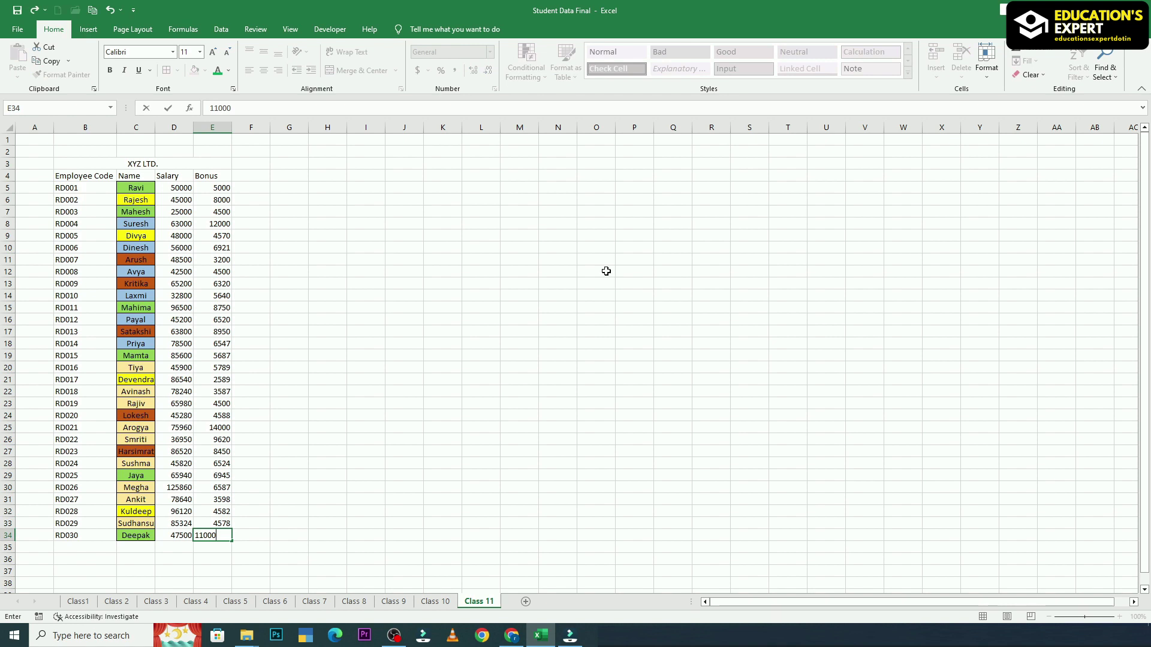
left_click(360, 462)
Apply all borders and horizontal centering to the employee table in B4:E34.
left_click_drag(80, 175, 226, 532)
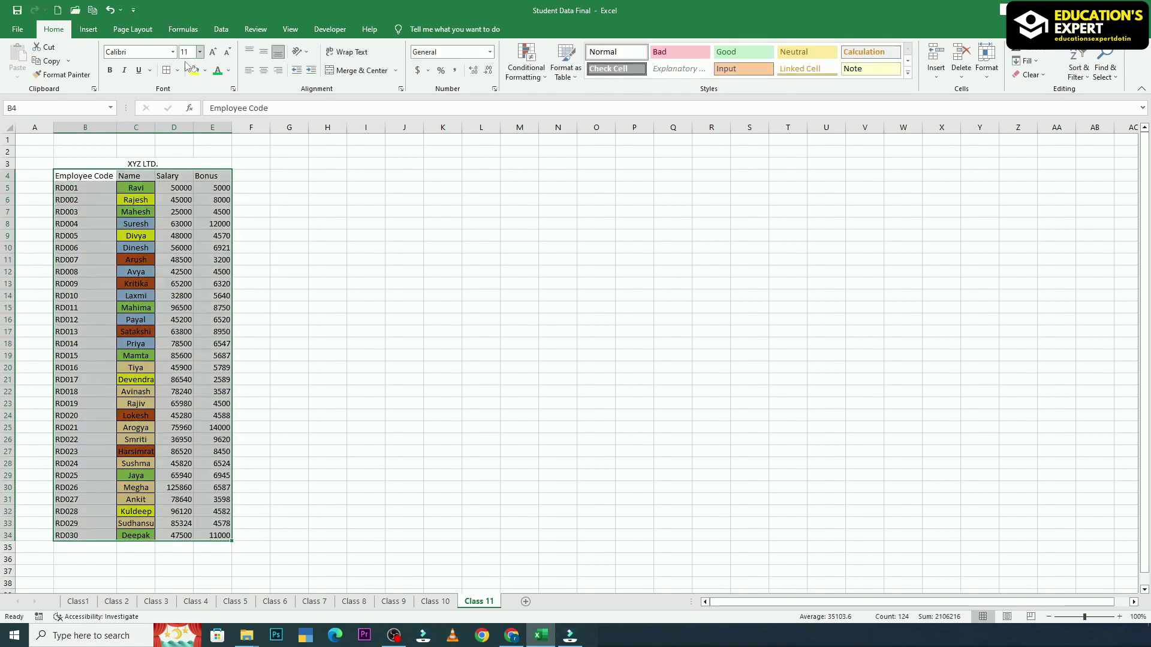
left_click(167, 70)
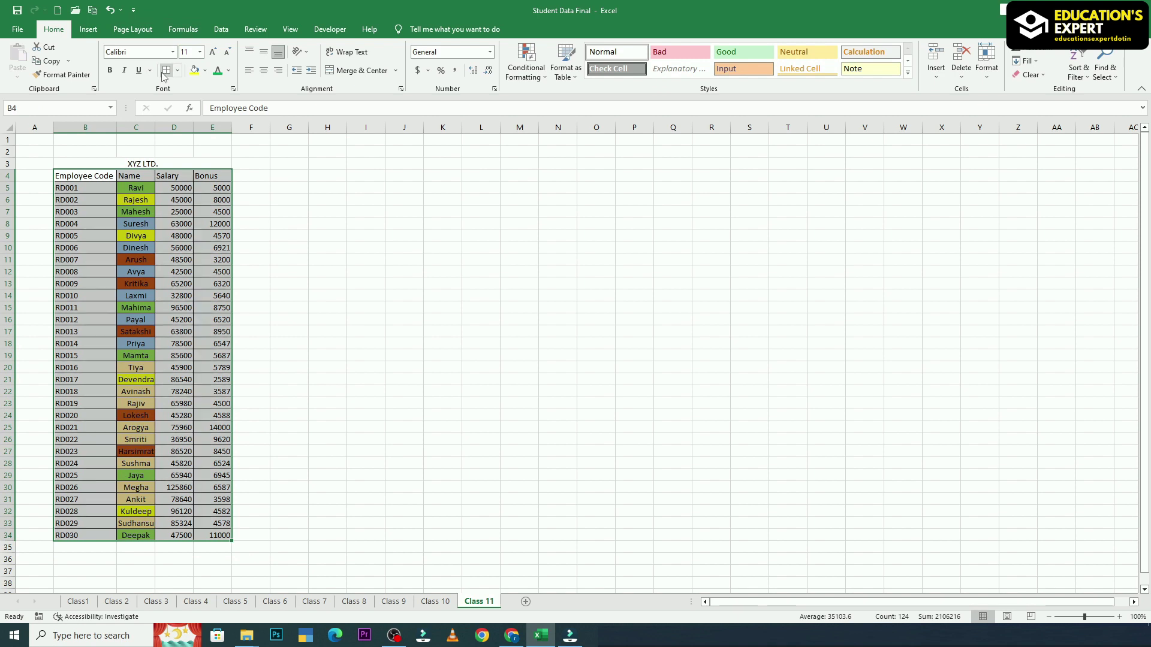
left_click(262, 71)
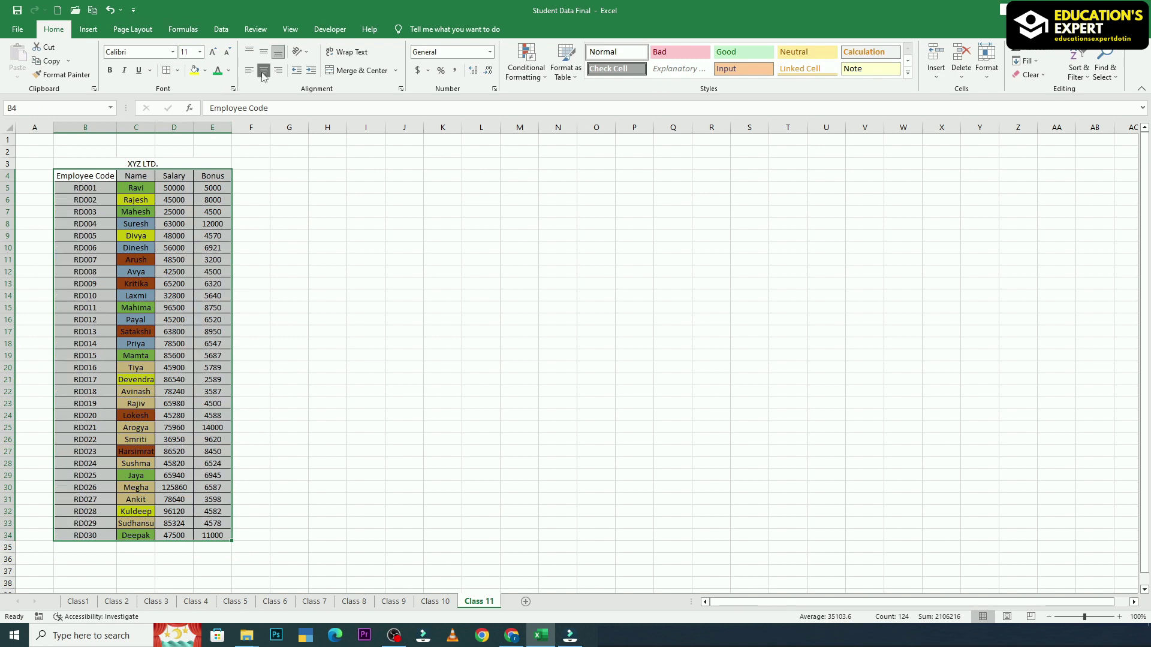
Format the XYZ LTD. title in row 3 with a dark orange fill, bold text and font size 20.
left_click(115, 160)
left_click(205, 71)
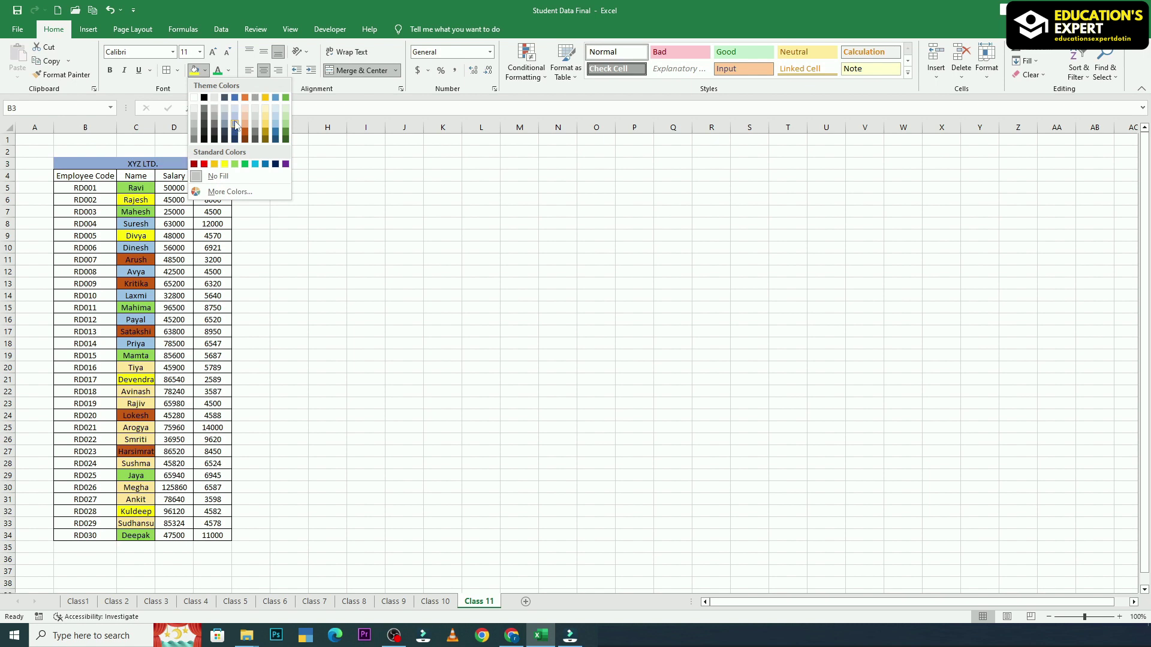
left_click(245, 133)
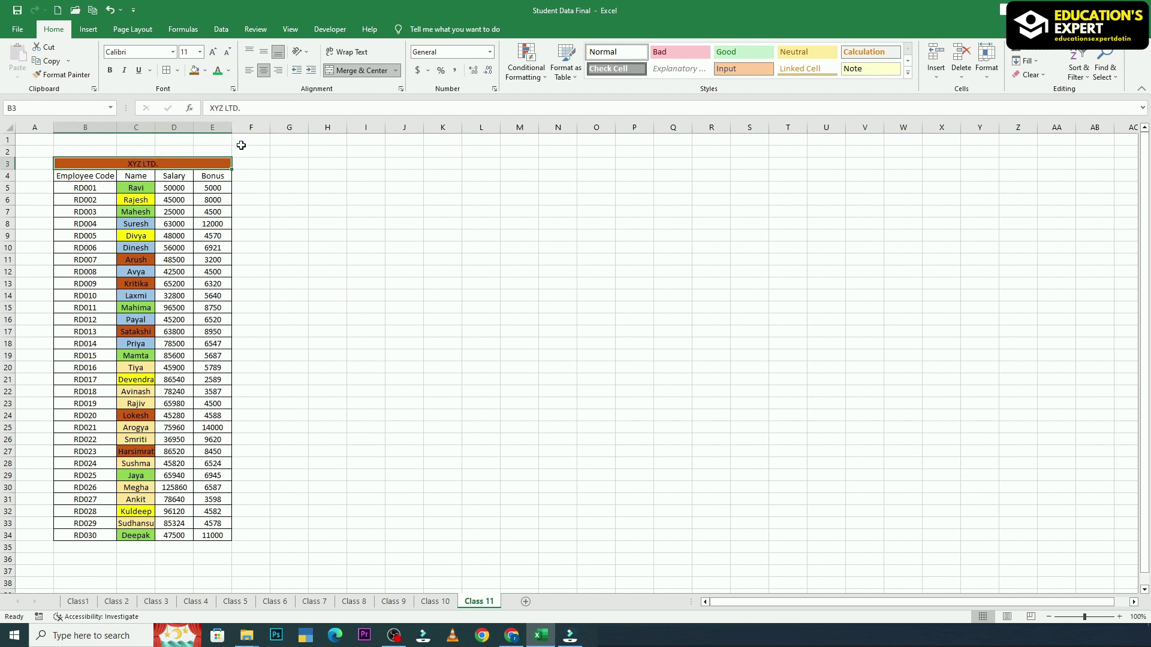
left_click(110, 70)
left_click(200, 52)
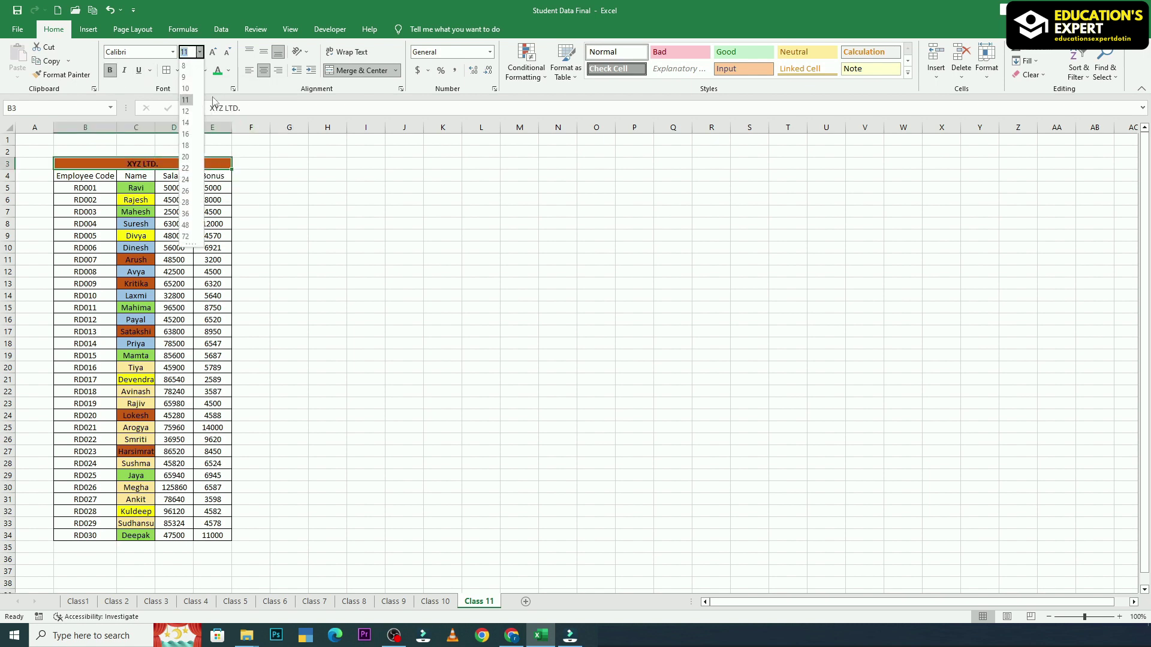
left_click(186, 157)
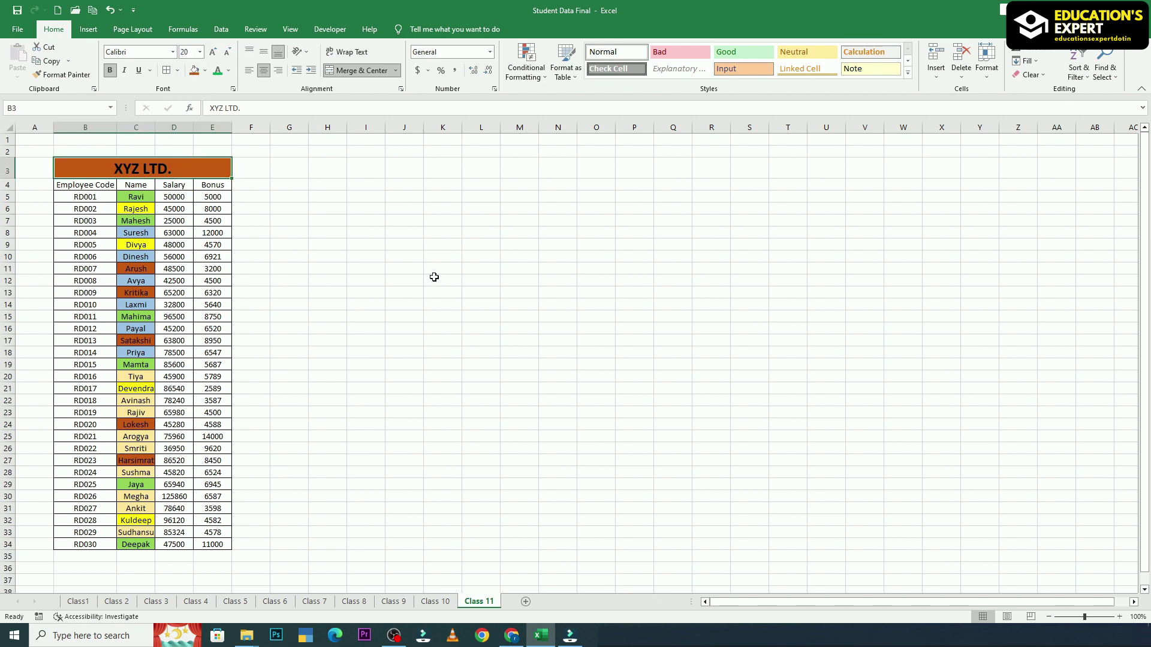
left_click(430, 279)
Make the header row B4:E4 bold and give it thick outside borders.
left_click_drag(86, 186, 215, 189)
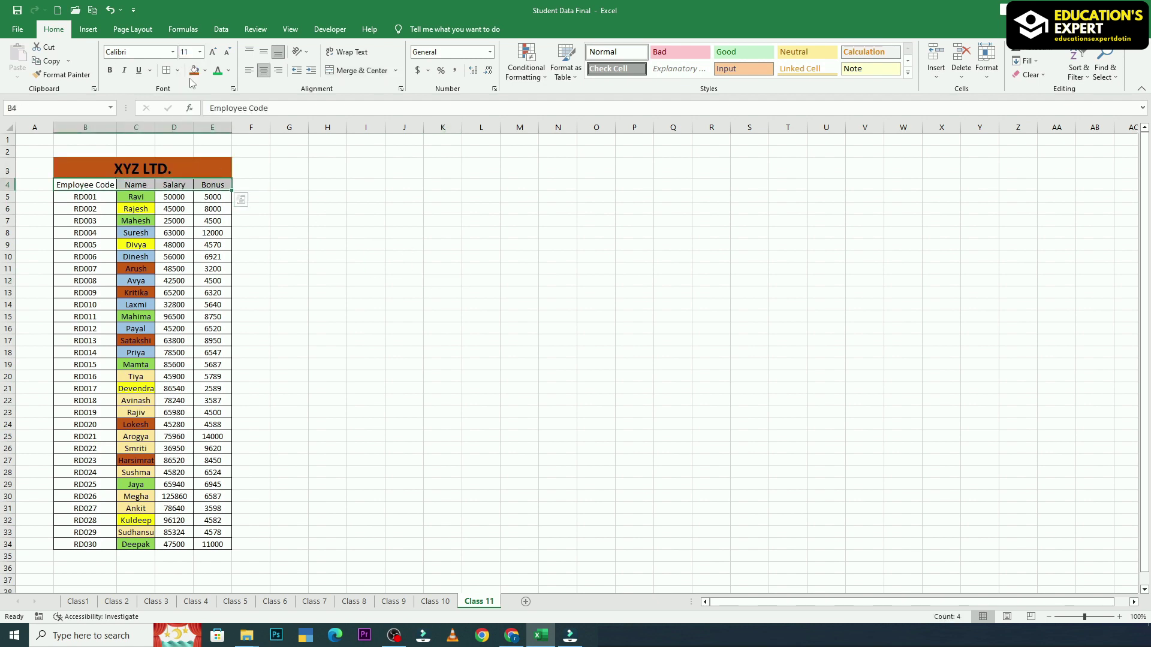
left_click(110, 70)
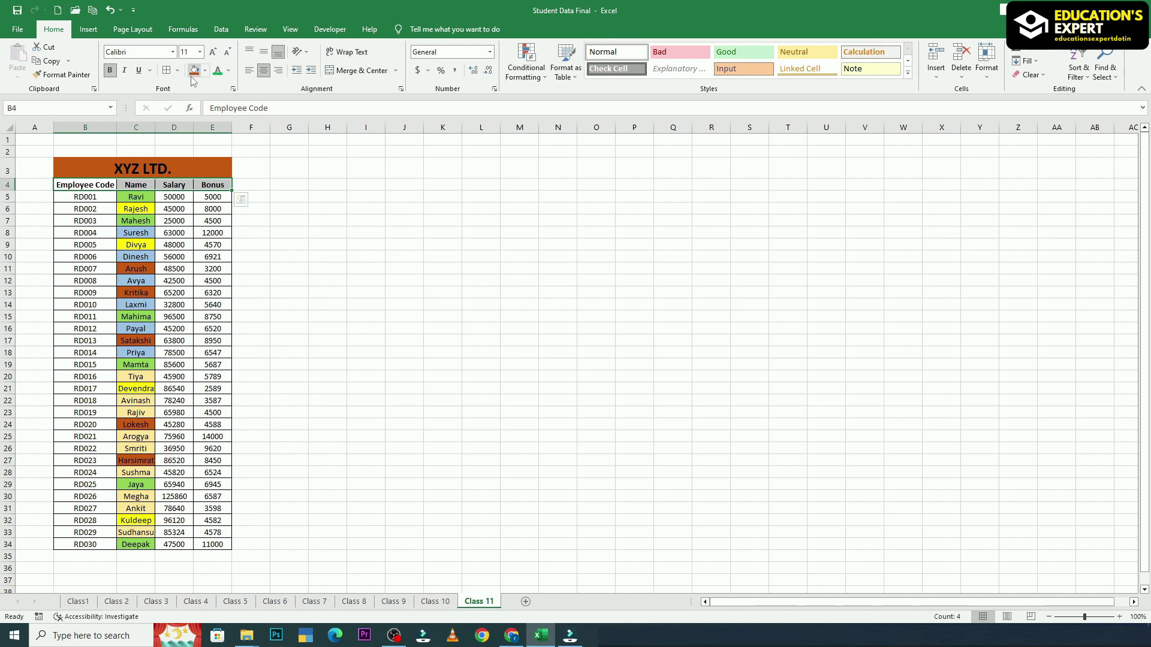
left_click(177, 70)
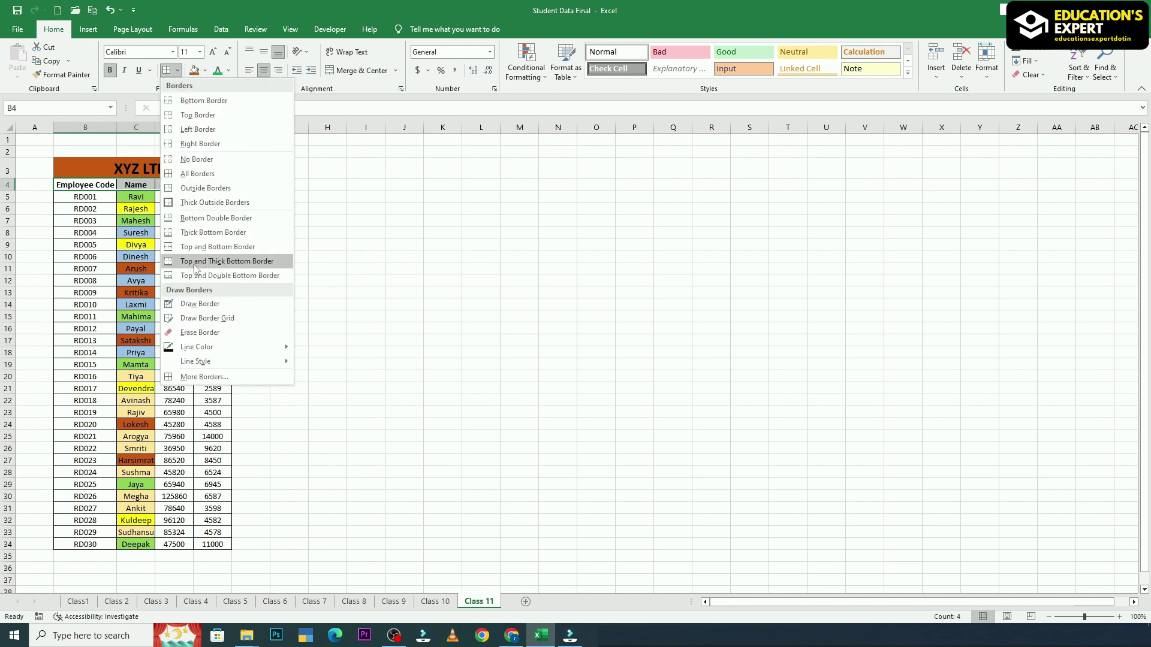
left_click(207, 202)
left_click(404, 256)
left_click(316, 363)
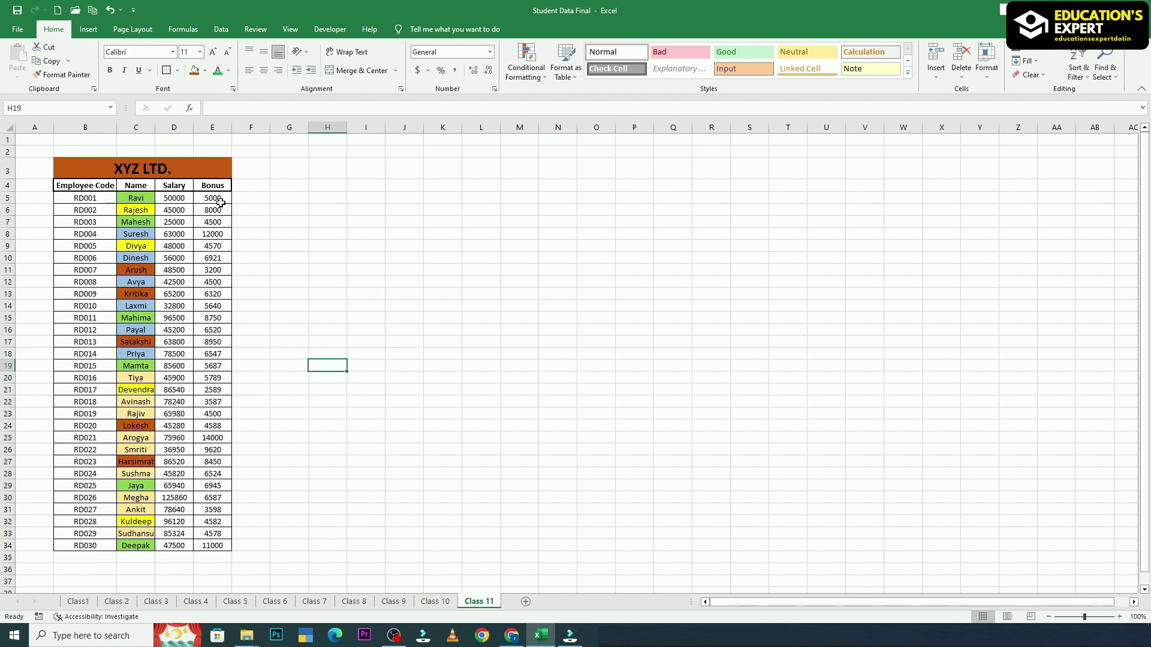
Copy the Employee Code header from B4 to H6 and auto-fit the width of column H.
left_click(327, 199)
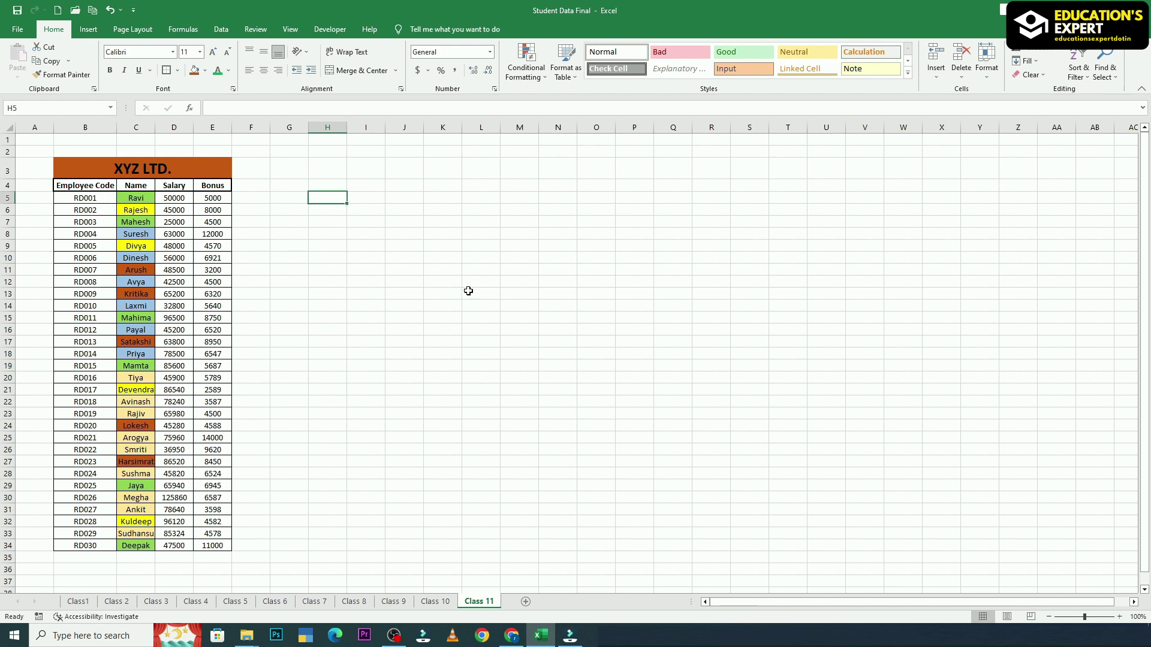
left_click(114, 187)
key("ctrl+c")
left_click(329, 210)
key("ctrl+v")
left_click(363, 225)
key("Escape")
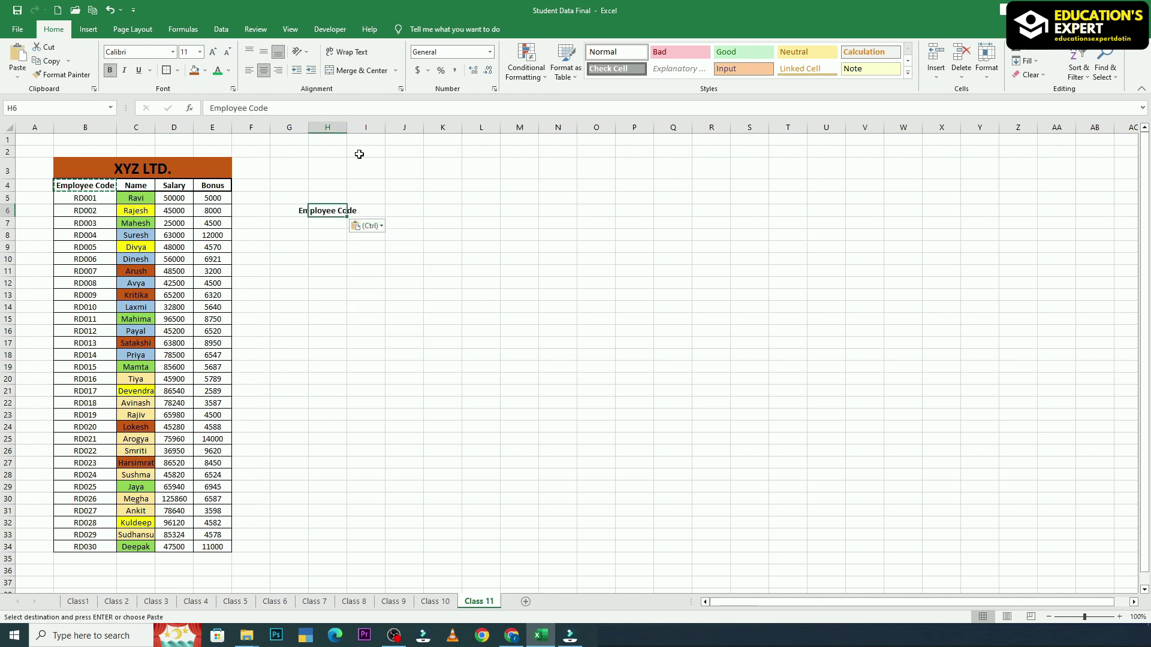
left_click_drag(349, 128, 349, 129)
double_click(349, 129)
left_click(467, 254)
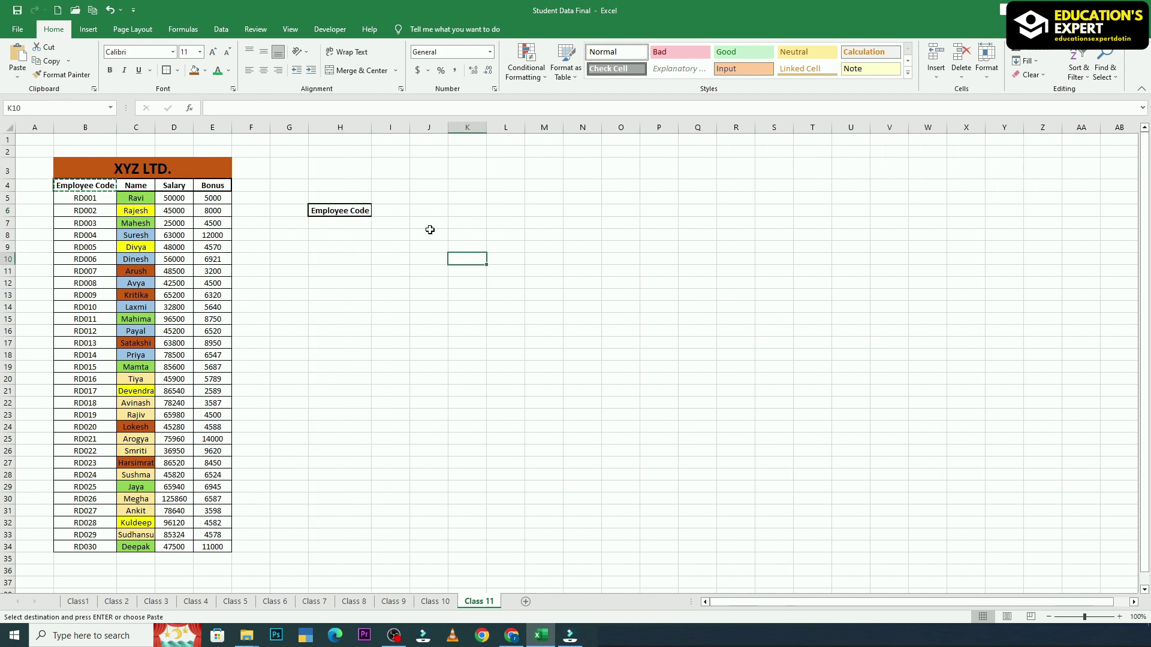
Copy the Salary header from D4 into I6, beside the new Employee Code header.
left_click(395, 208)
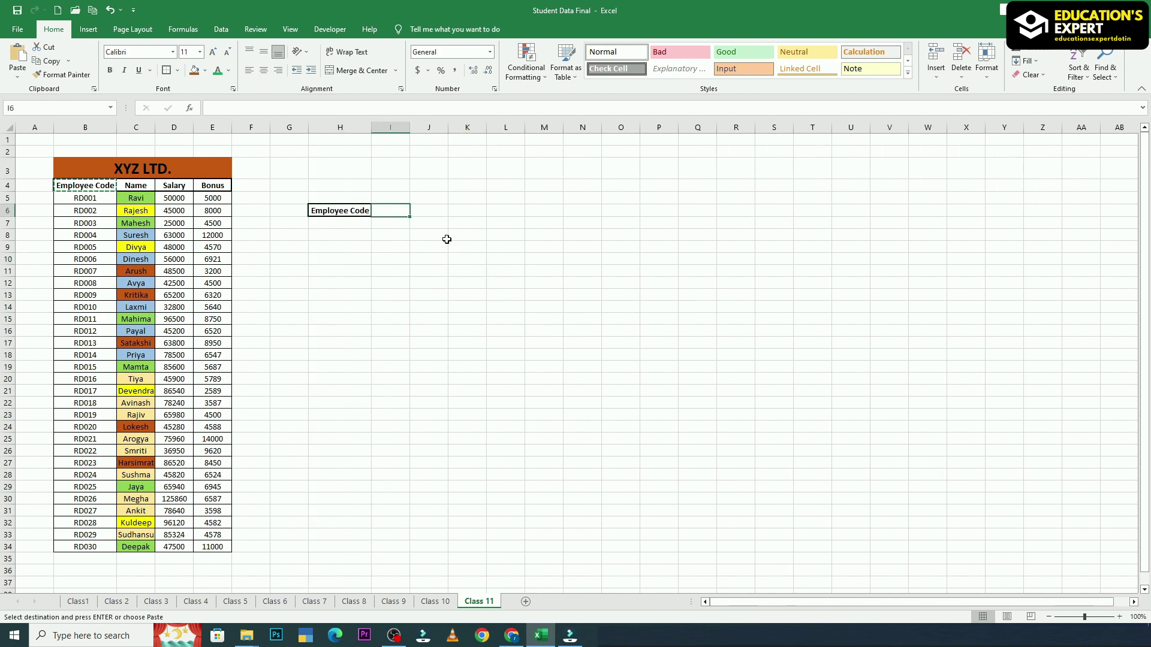
type("s")
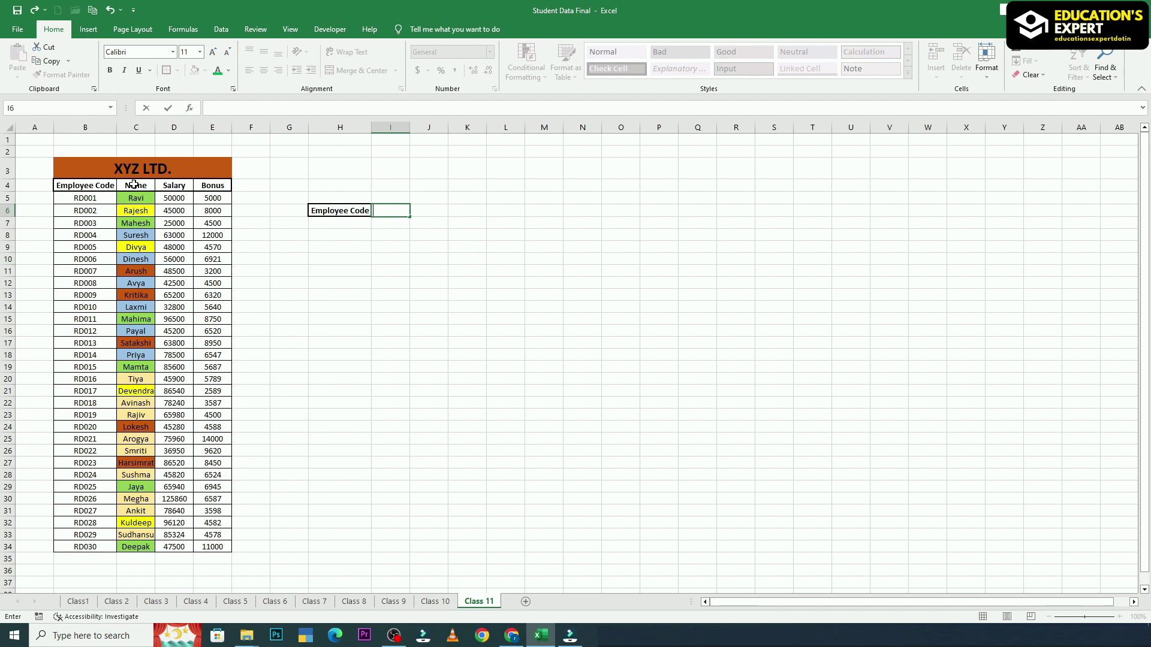
left_click(179, 185)
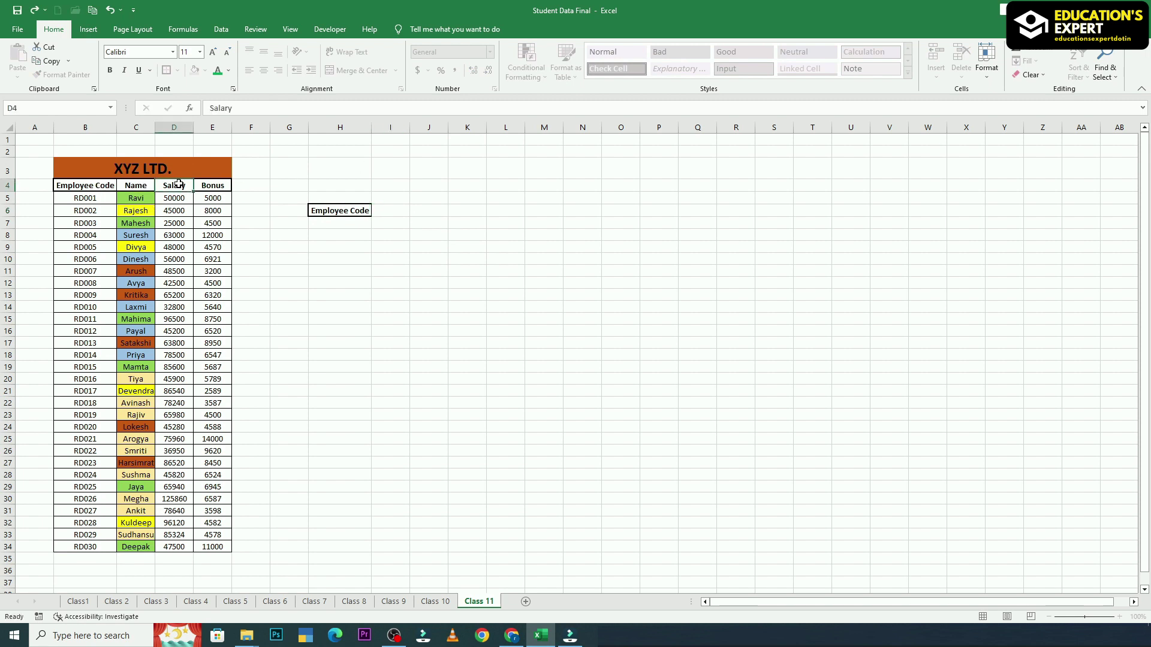
key("ctrl+c")
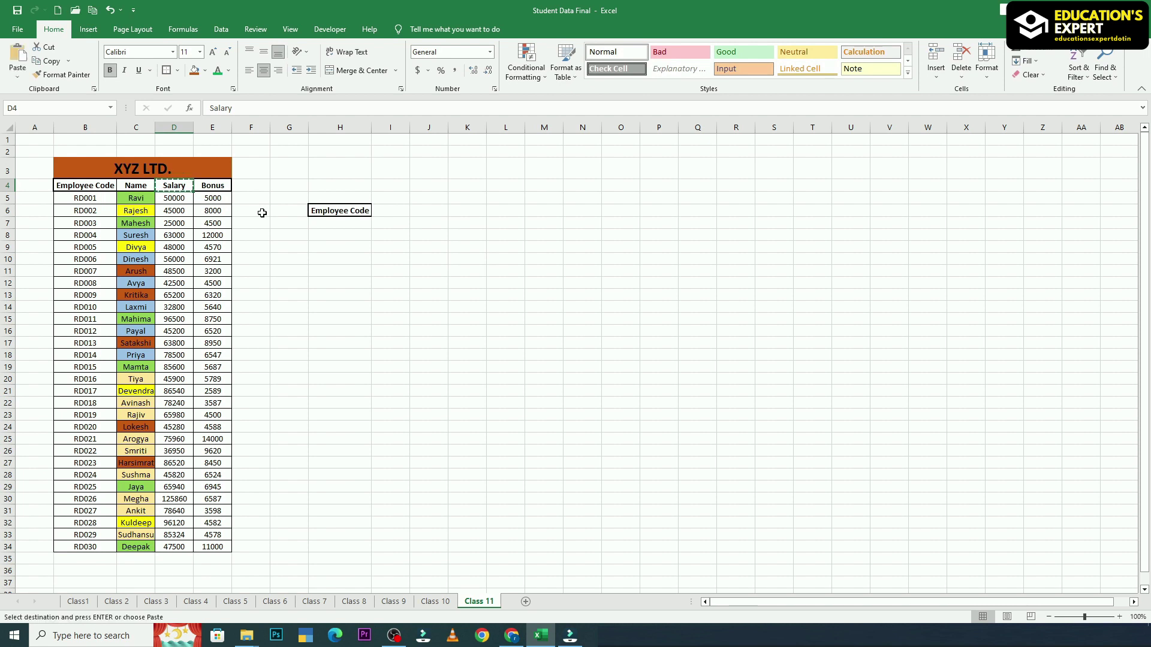
left_click(394, 214)
key("ctrl+v")
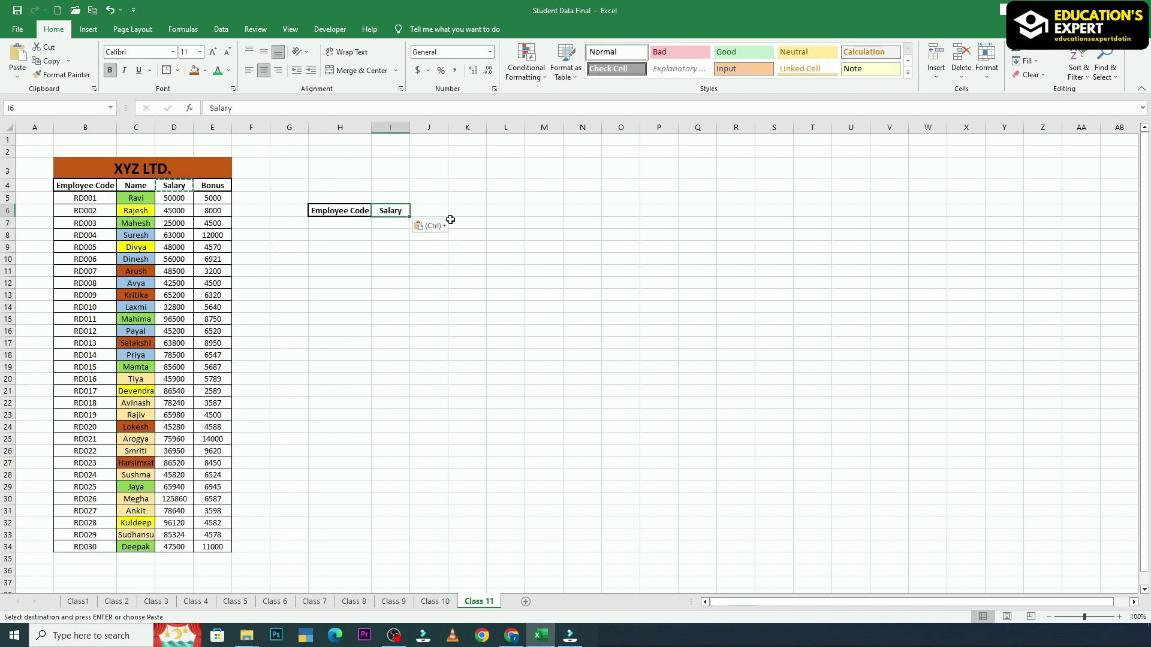
Copy the Bonus header from E4 into J6 as the third header of the second table.
left_click(145, 184)
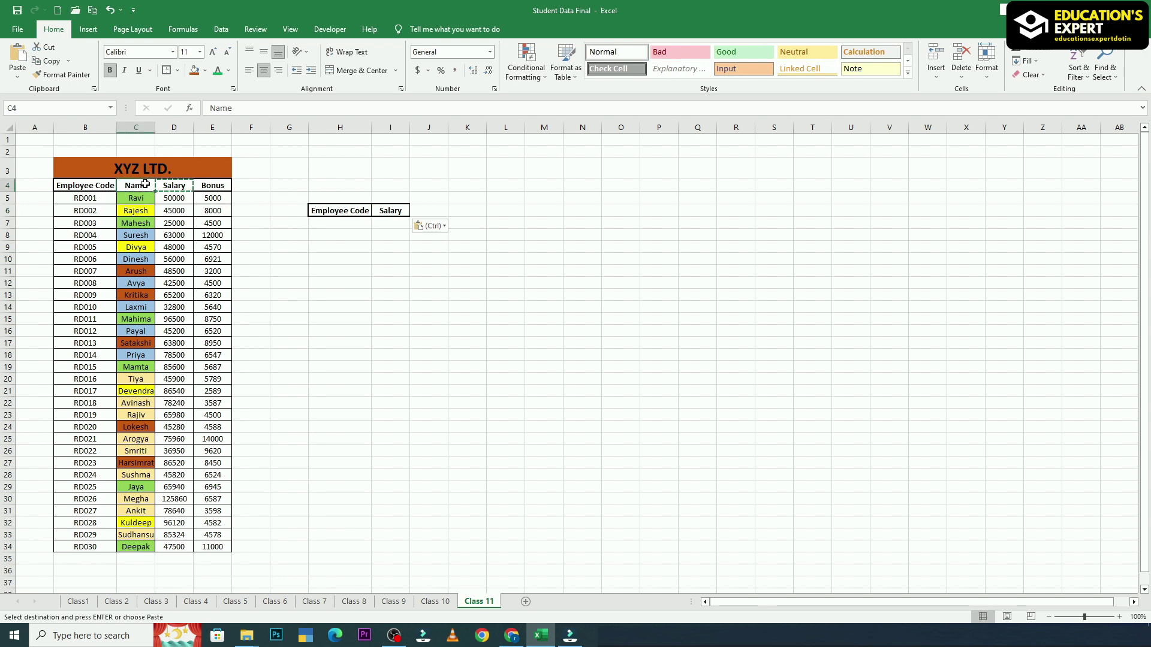
left_click(431, 213)
left_click(231, 185)
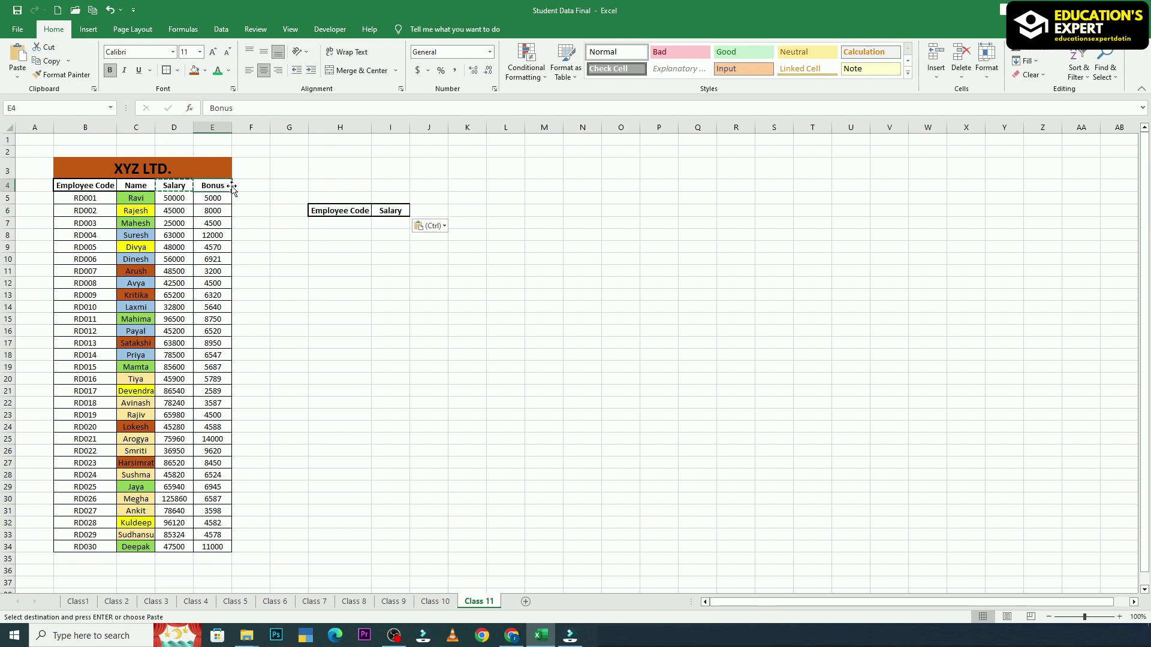
key("ctrl+c")
left_click(414, 211)
key("ctrl+v")
left_click(479, 271)
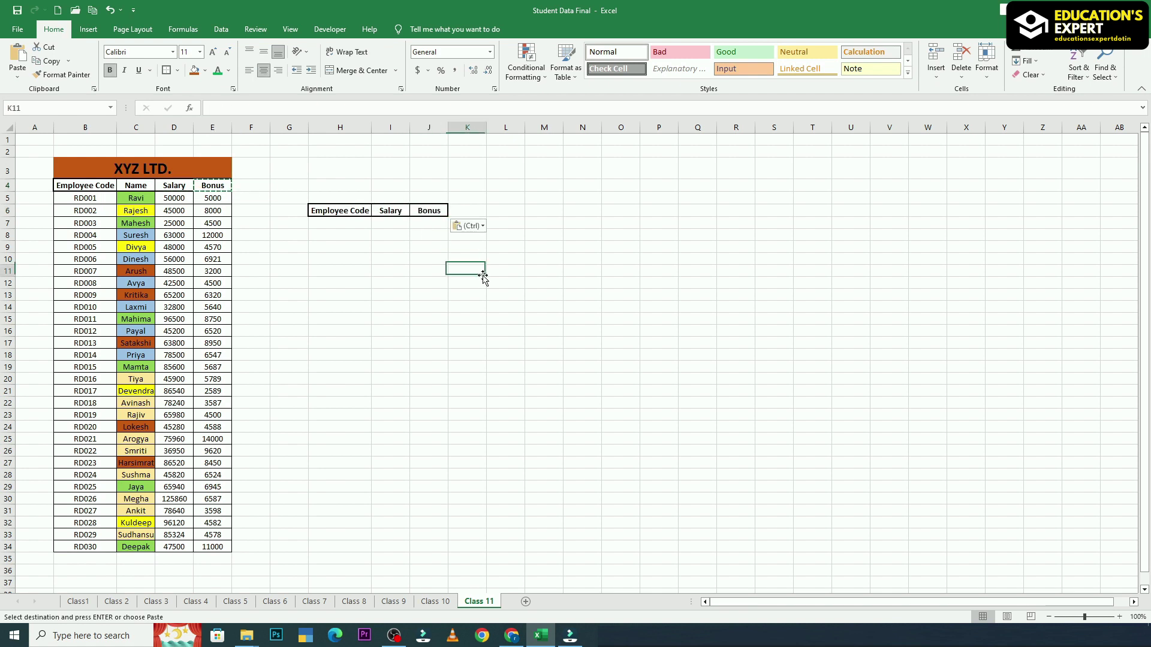
Add a header in K6 with the copied header formatting and the text Name.
left_click(136, 187)
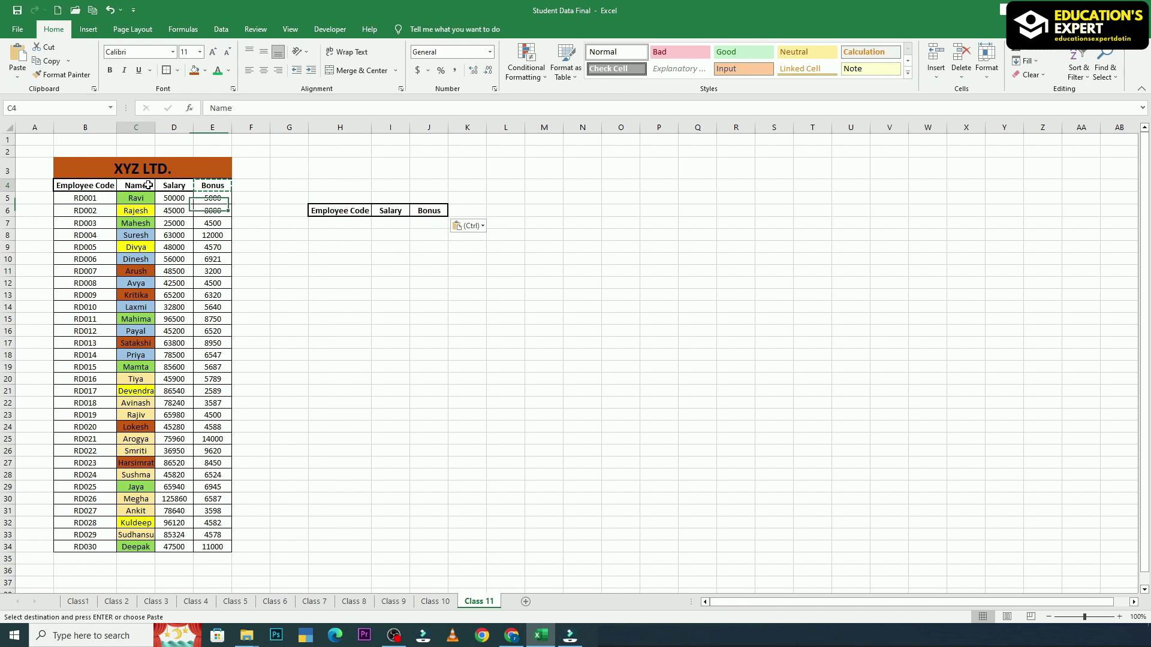
left_click(468, 209)
key("ctrl+v")
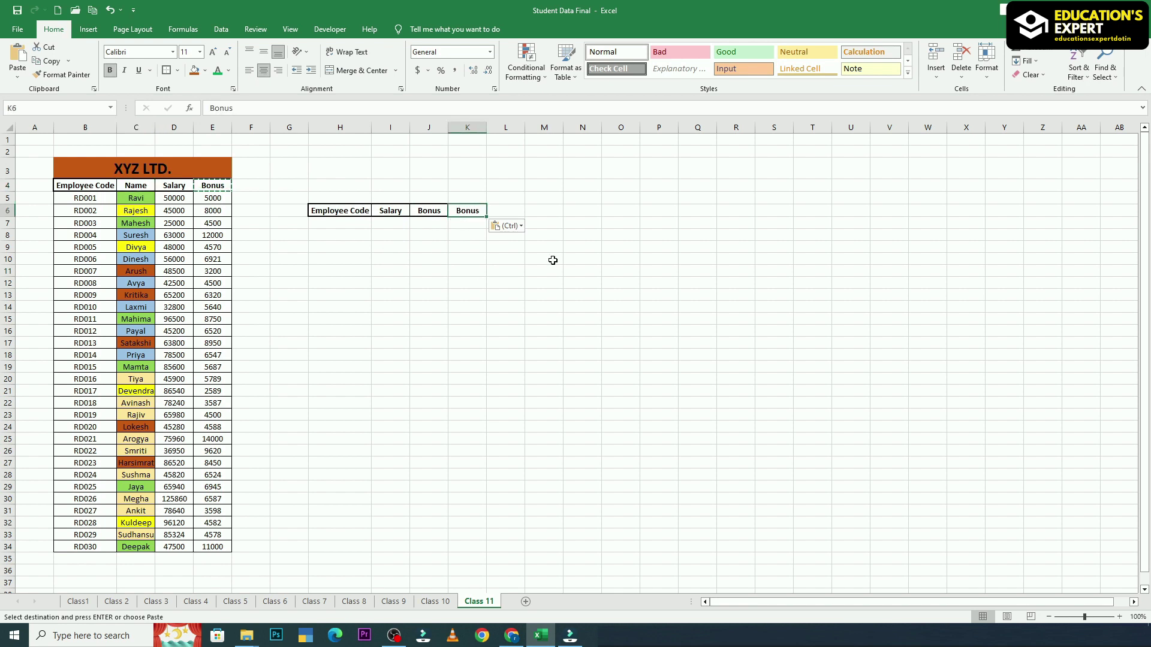
left_click(594, 290)
left_click(458, 211)
type("Name")
left_click(474, 289)
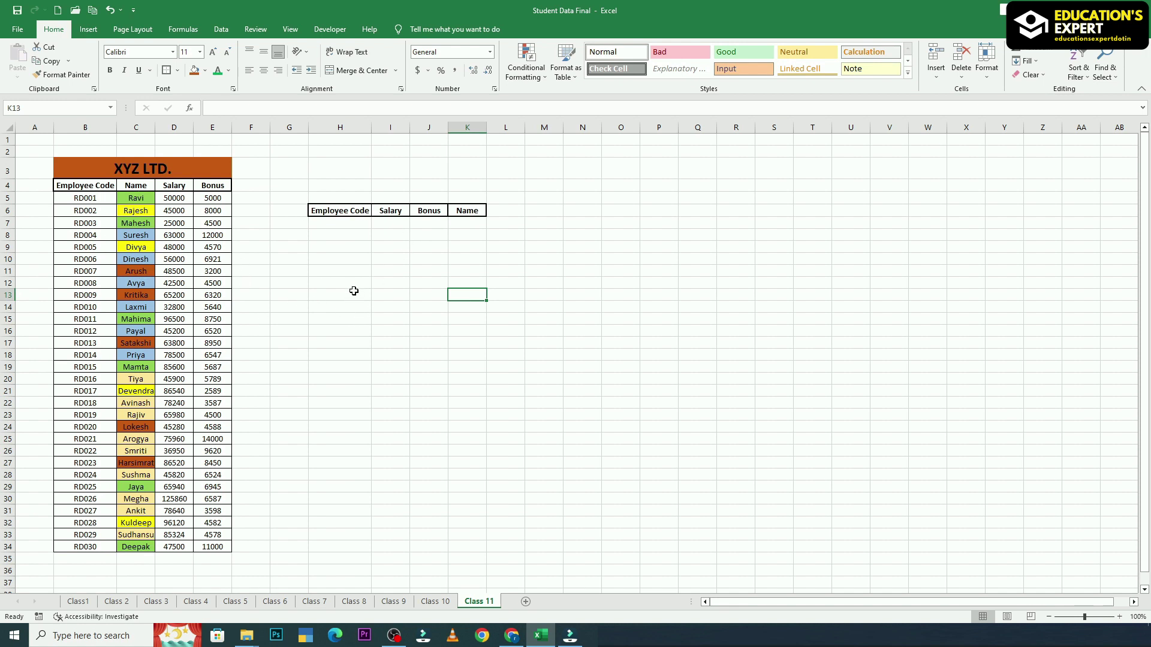
Apply all borders to the second table's range H6:K15.
left_click_drag(312, 214, 467, 321)
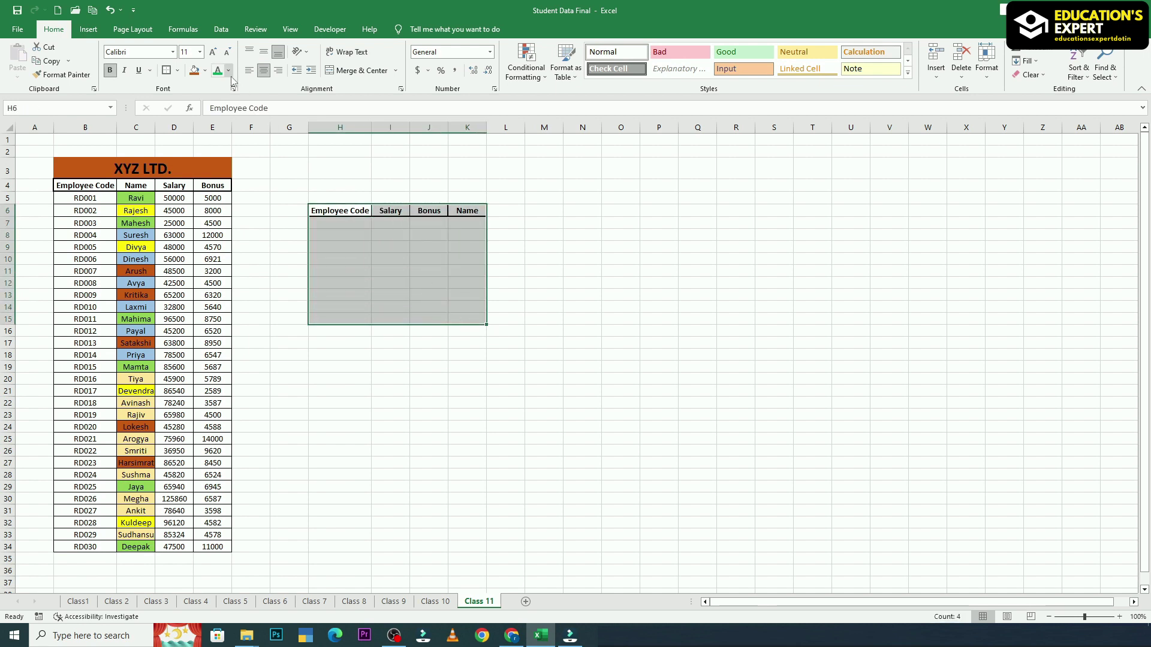
left_click(177, 70)
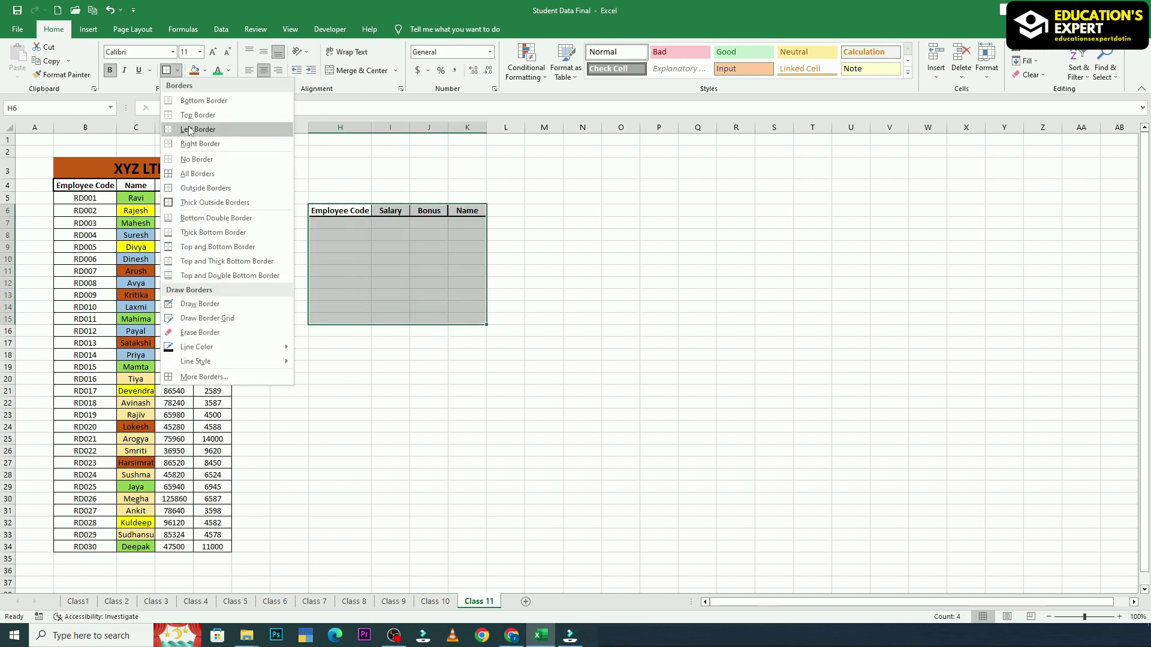
left_click(198, 174)
left_click(641, 285)
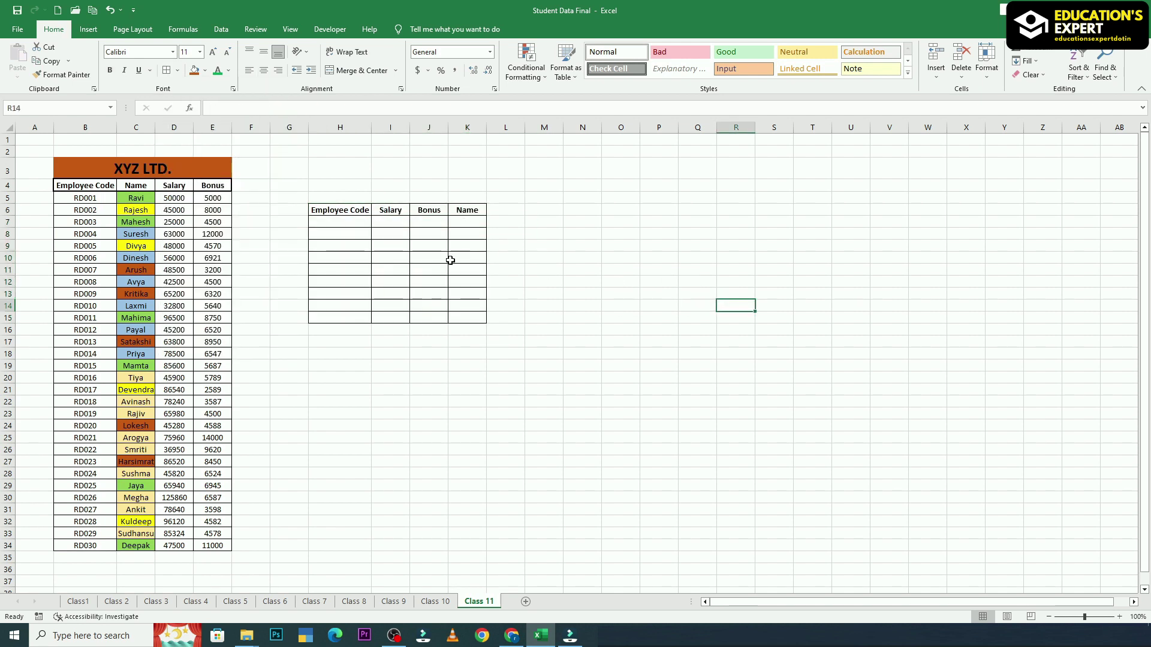
left_click(345, 221)
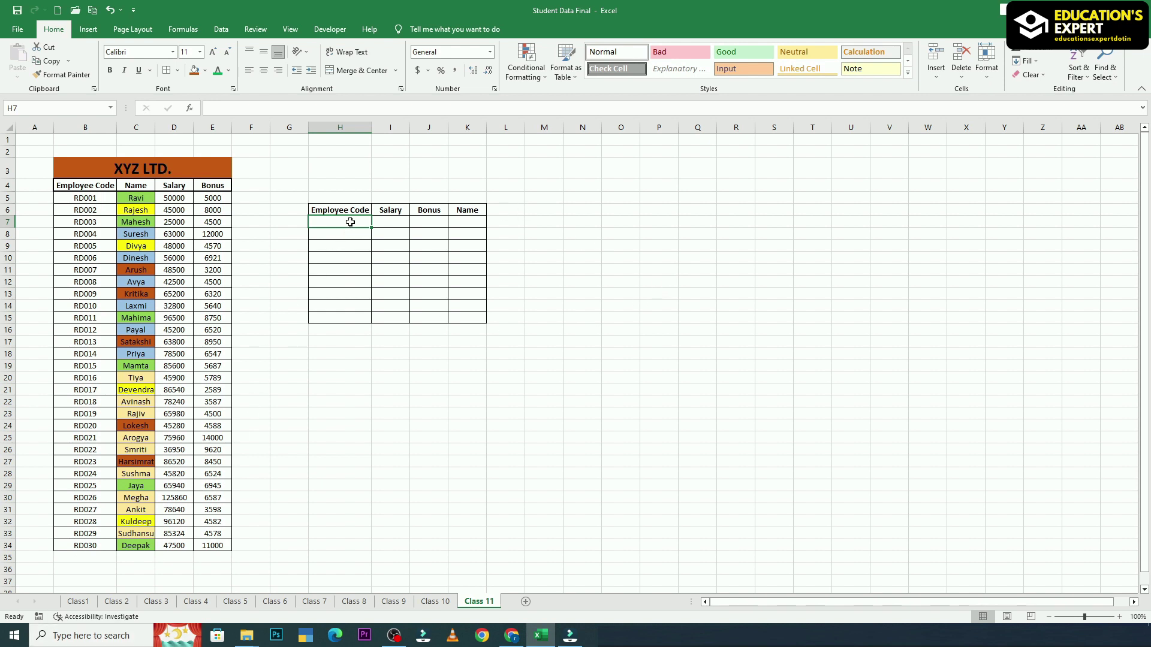
left_click(402, 224)
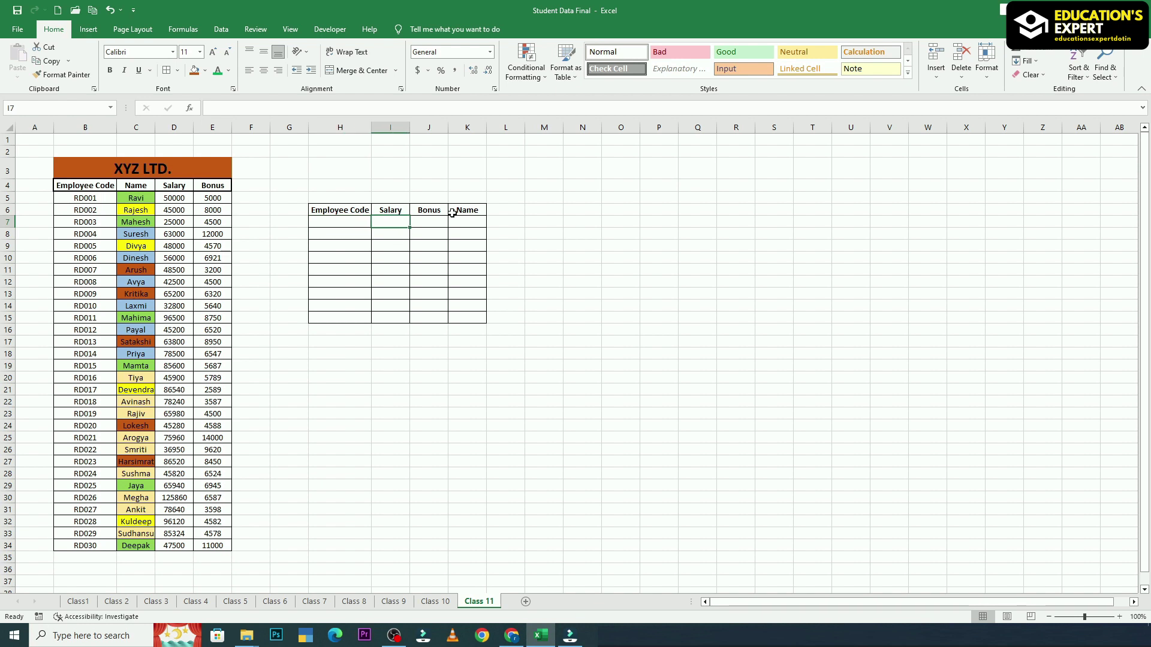
left_click(419, 224)
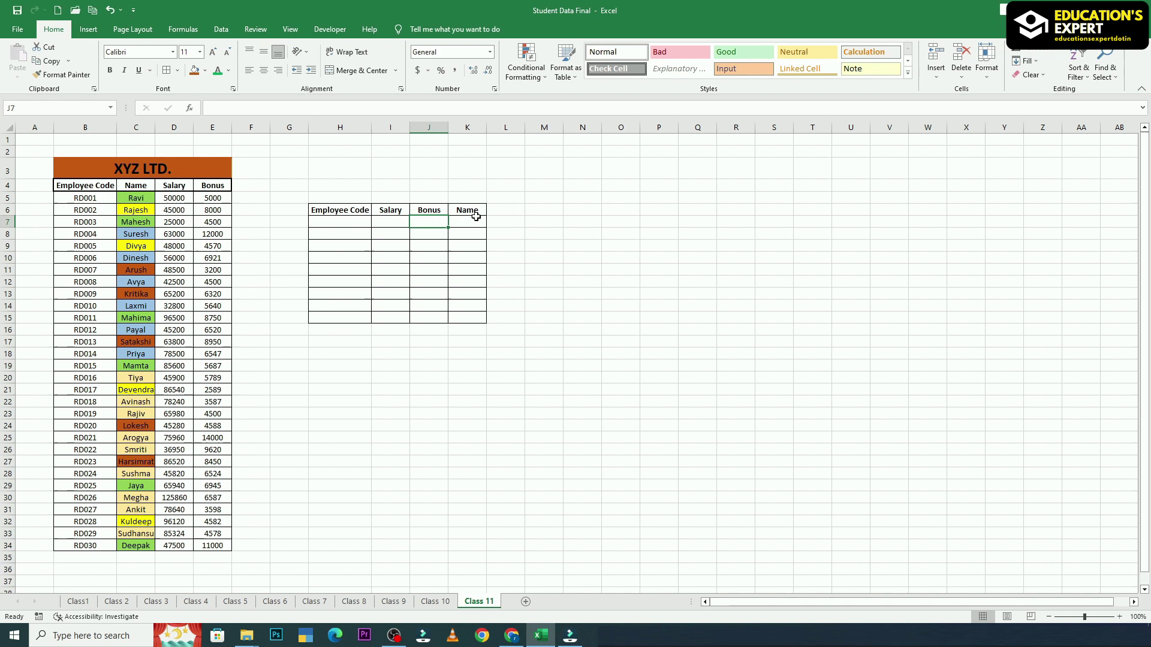
left_click(476, 218)
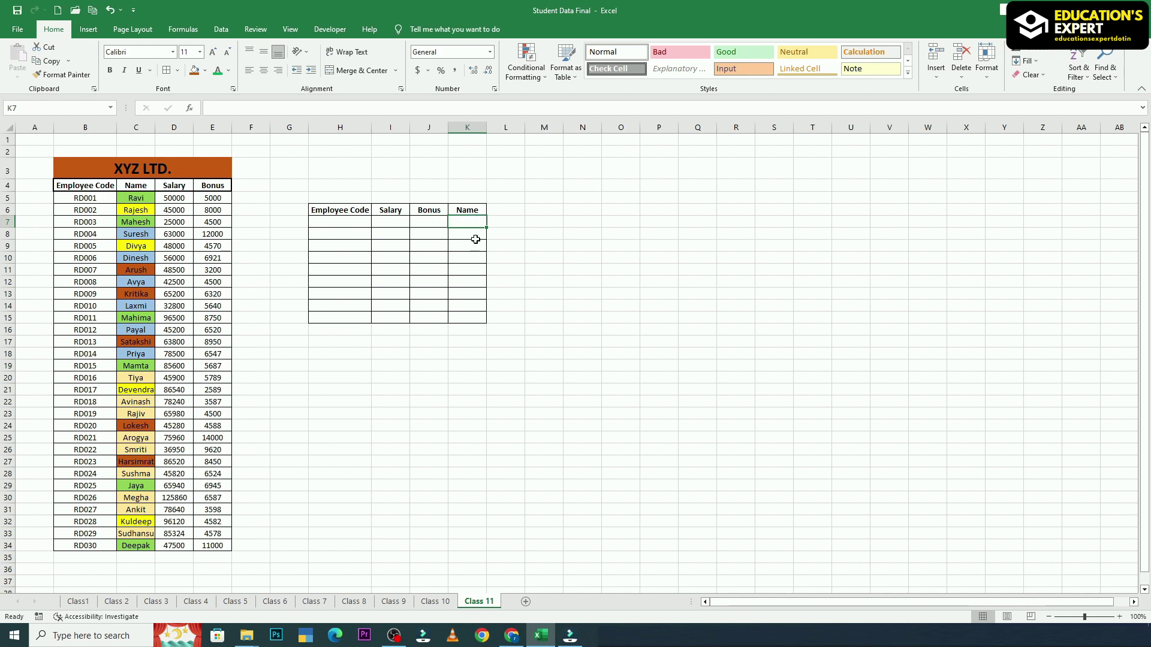
Copy employee code RD019 from B23 into H7, the second table's first data row.
left_click(328, 224)
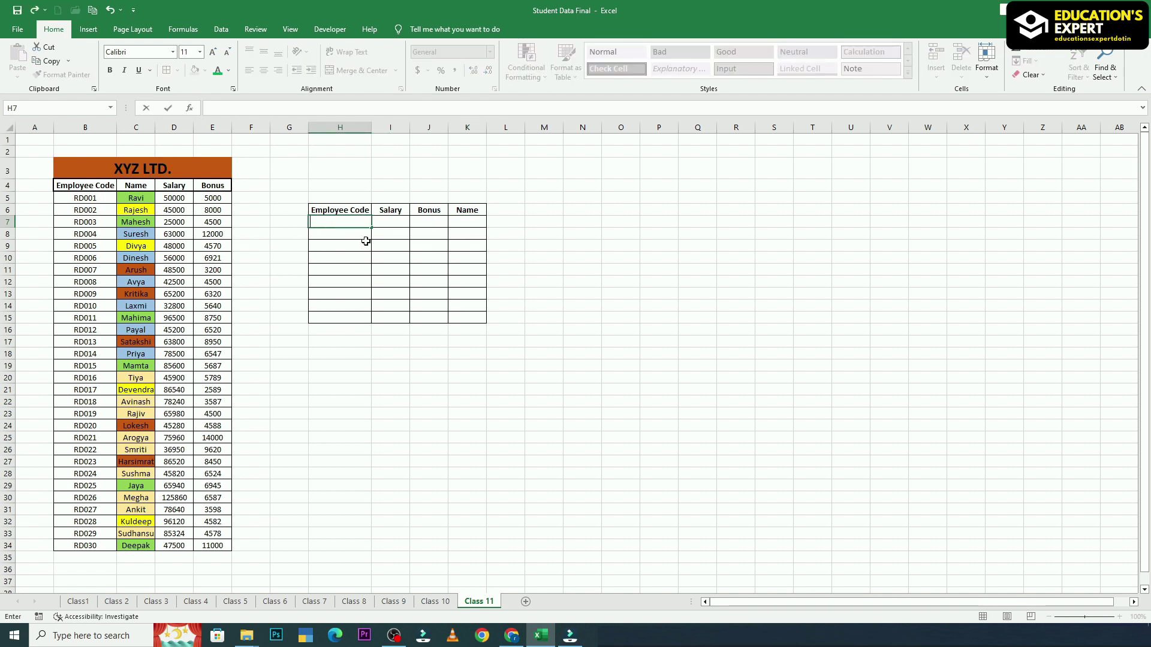
left_click(107, 411)
key("ctrl+c")
left_click(354, 220)
key("ctrl+v")
left_click(660, 342)
Copy employee code RD025 from B29 into H8 of the second table.
left_click(93, 484)
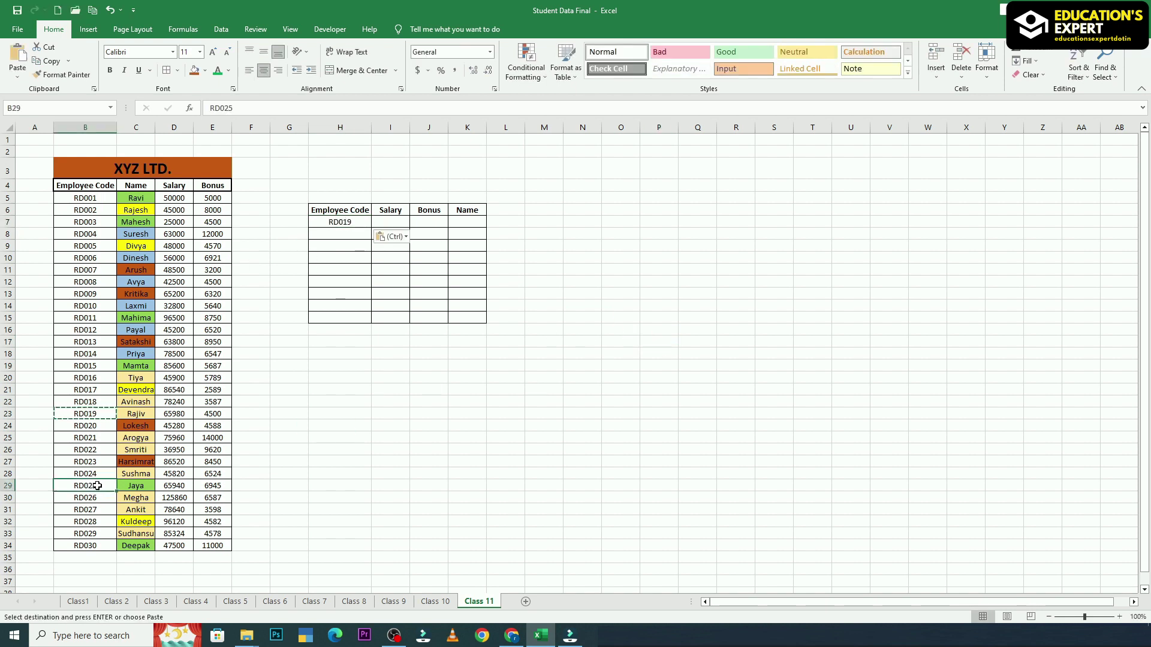
key("ctrl+c")
left_click(339, 223)
left_click(336, 236)
key("ctrl+v")
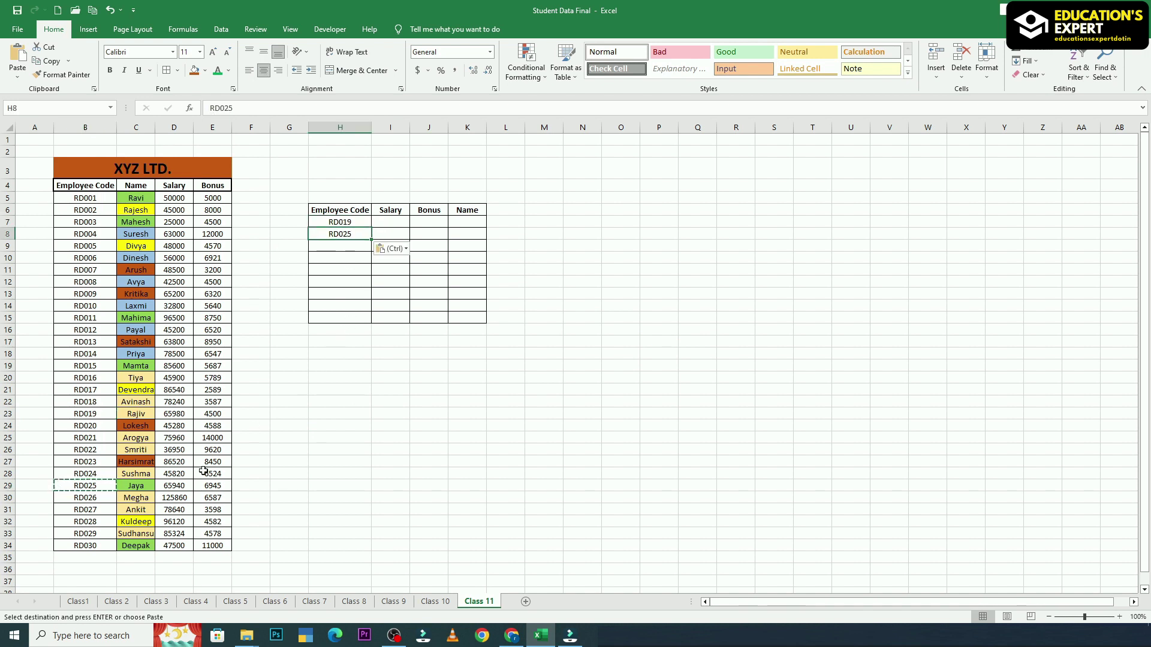
Copy employee code RD029 from B33 into H9 of the second table.
left_click(110, 530)
key("ctrl+c")
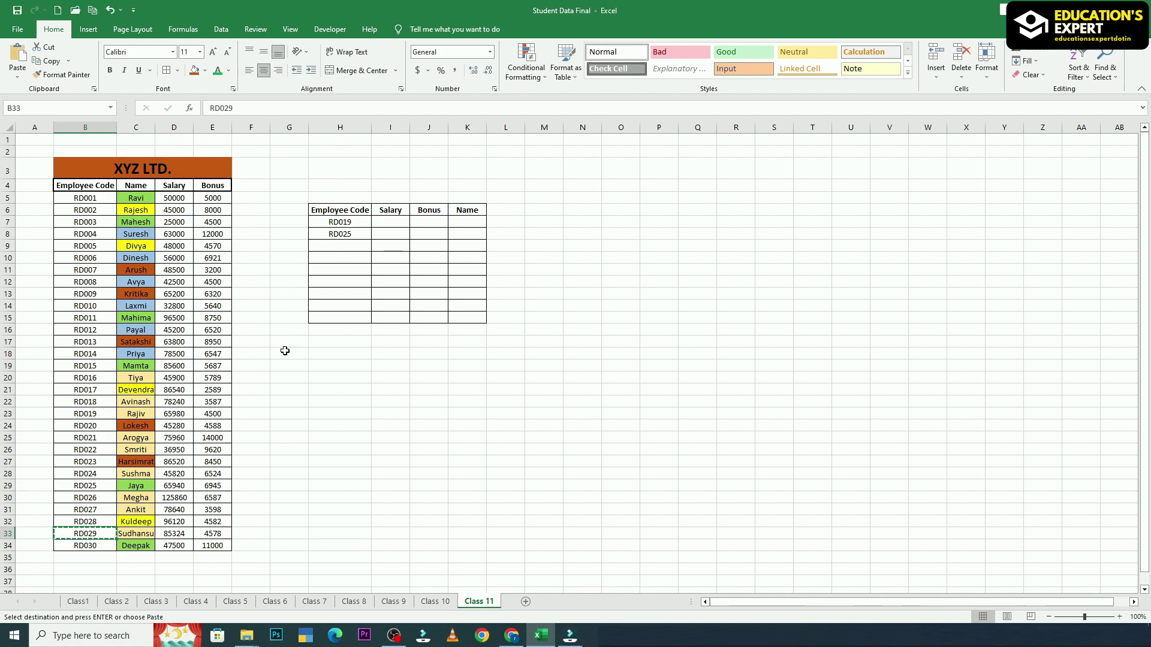
left_click(341, 250)
key("ctrl+v")
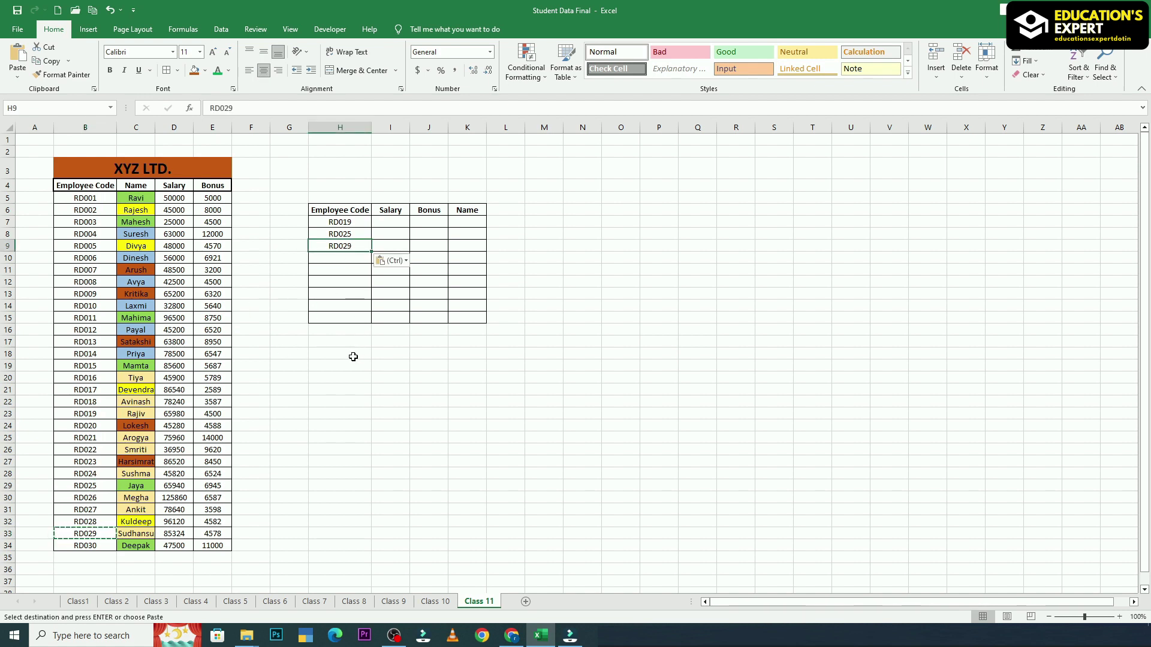
left_click(354, 375)
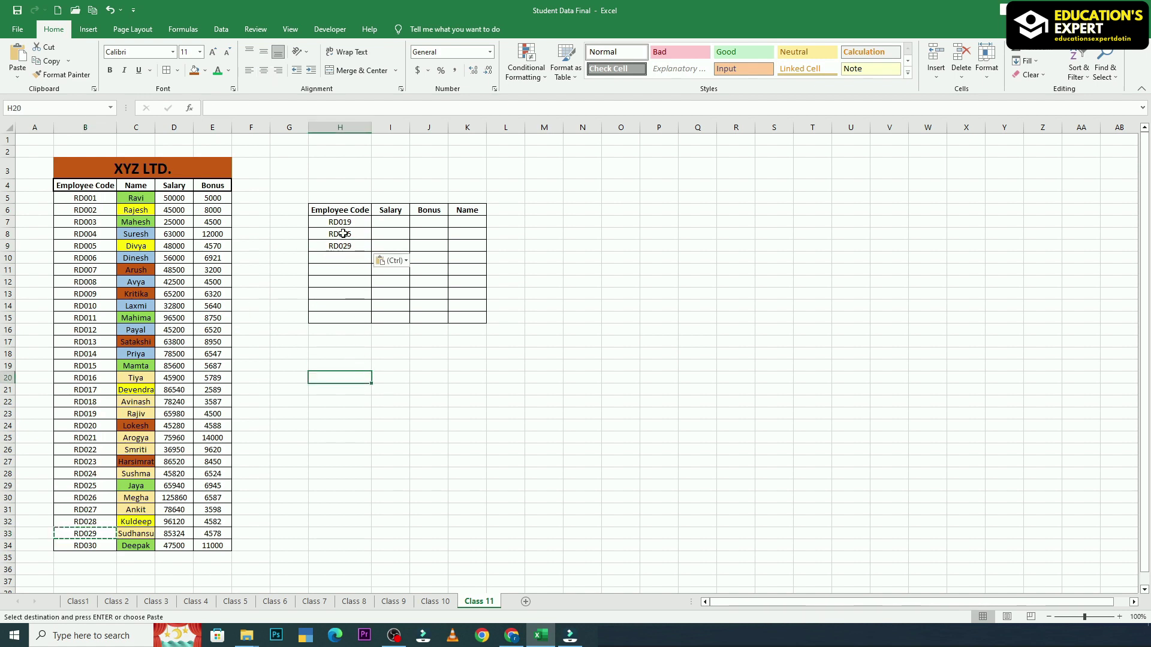
left_click_drag(343, 234, 343, 247)
left_click(582, 317)
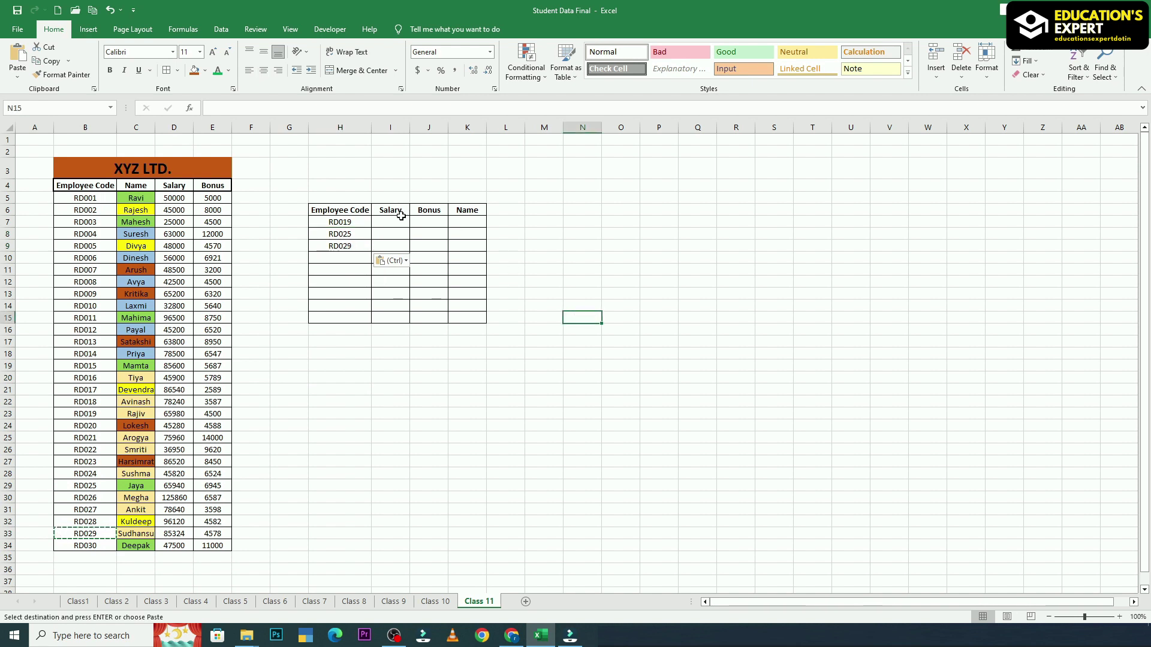
left_click_drag(401, 217, 399, 246)
left_click(570, 258)
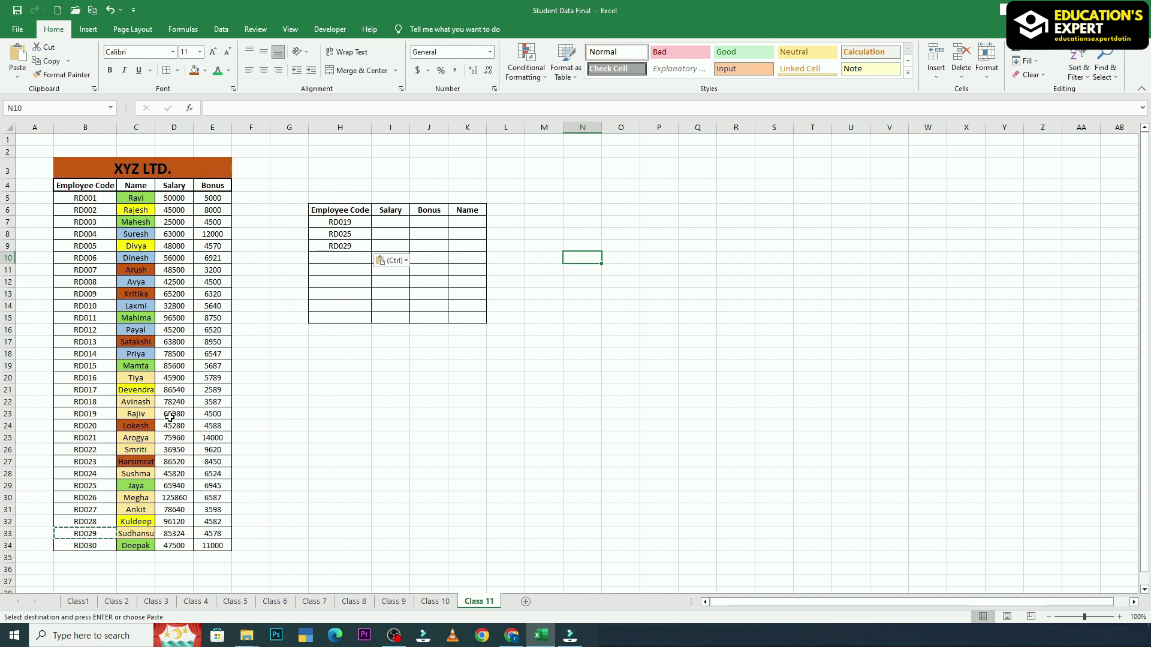
Enter =VLOOKUP(H7,B5:E34,3,0) in I7 to look up the salary for the first selected employee code.
left_click(395, 222)
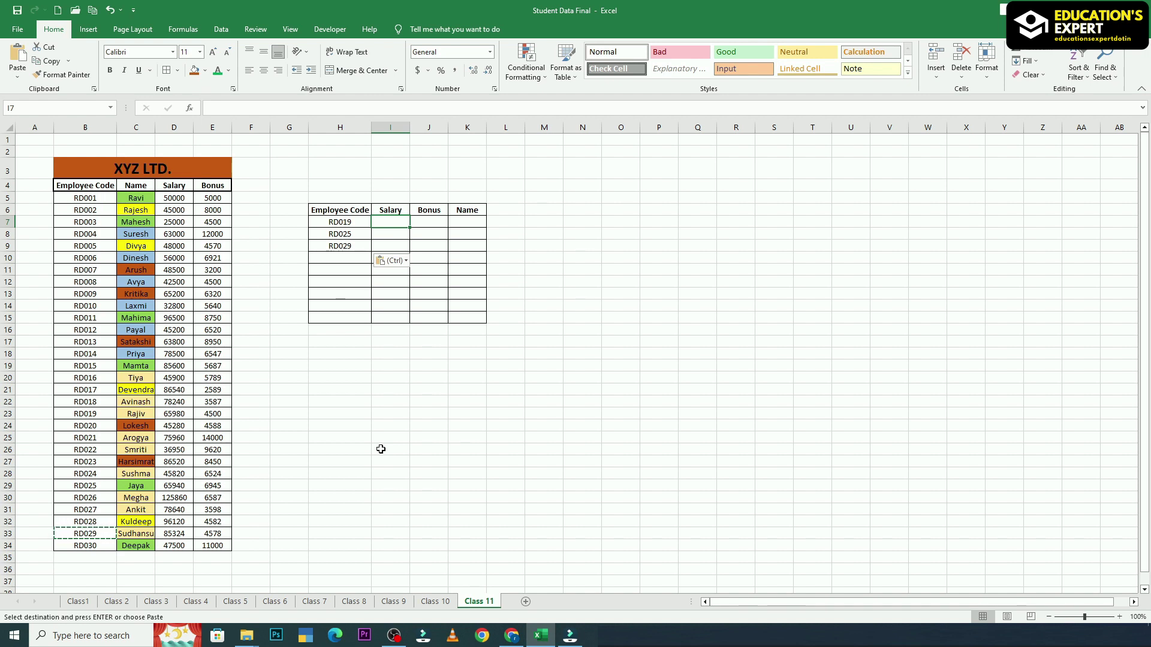
type("=")
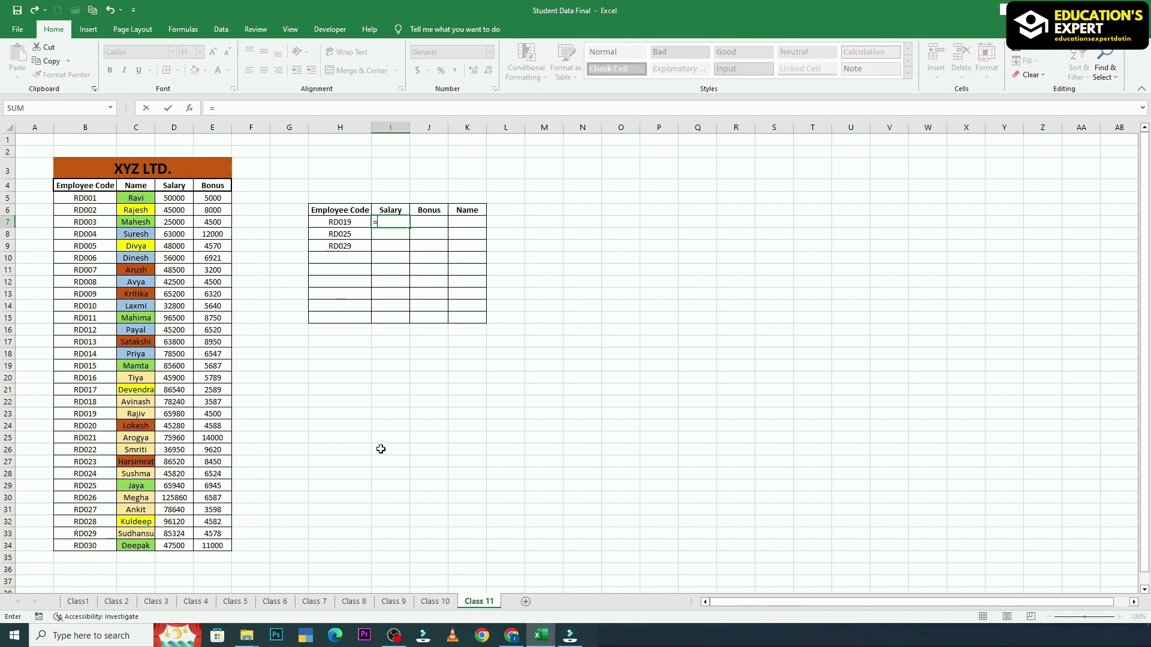
type("vlo")
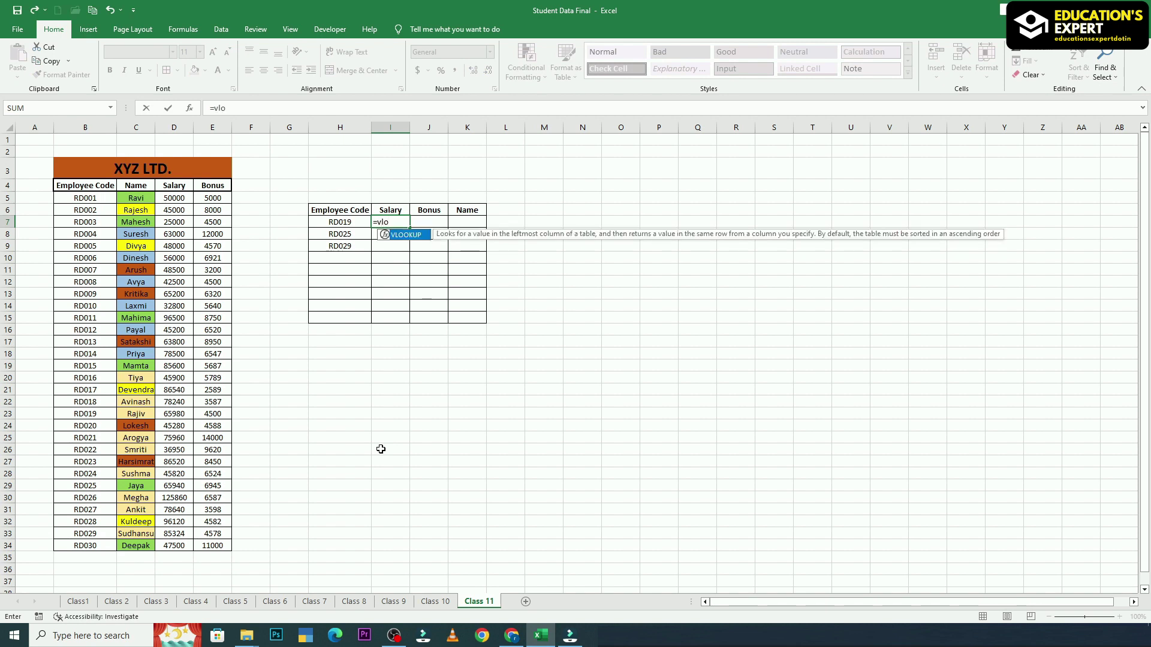
key("Tab")
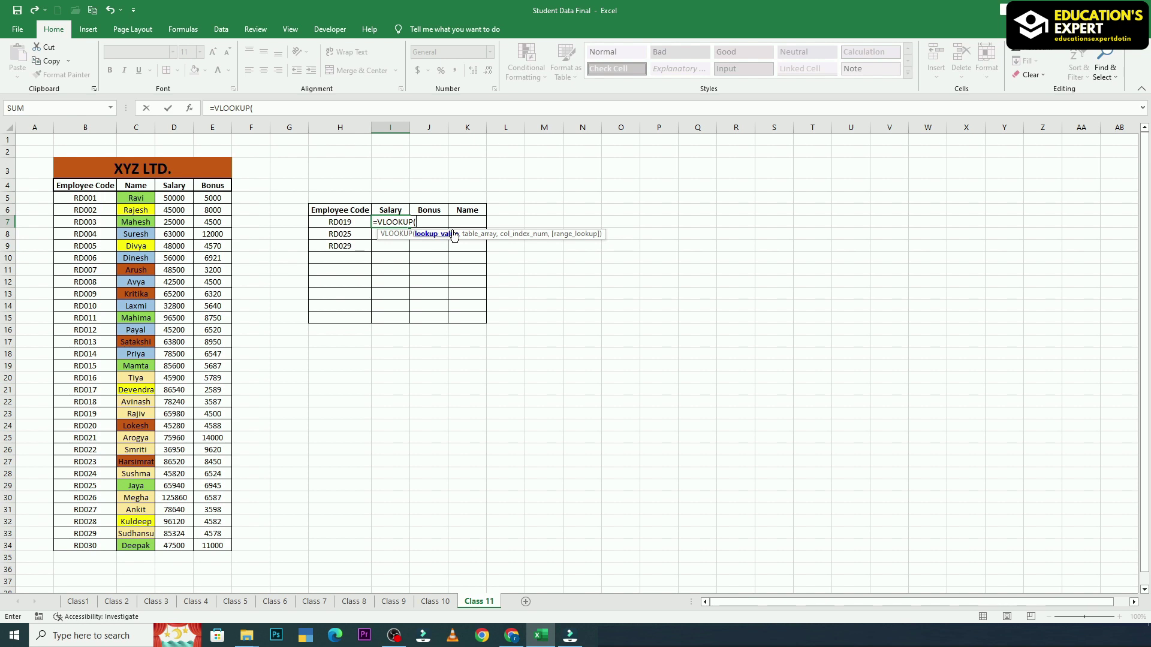
left_click(348, 223)
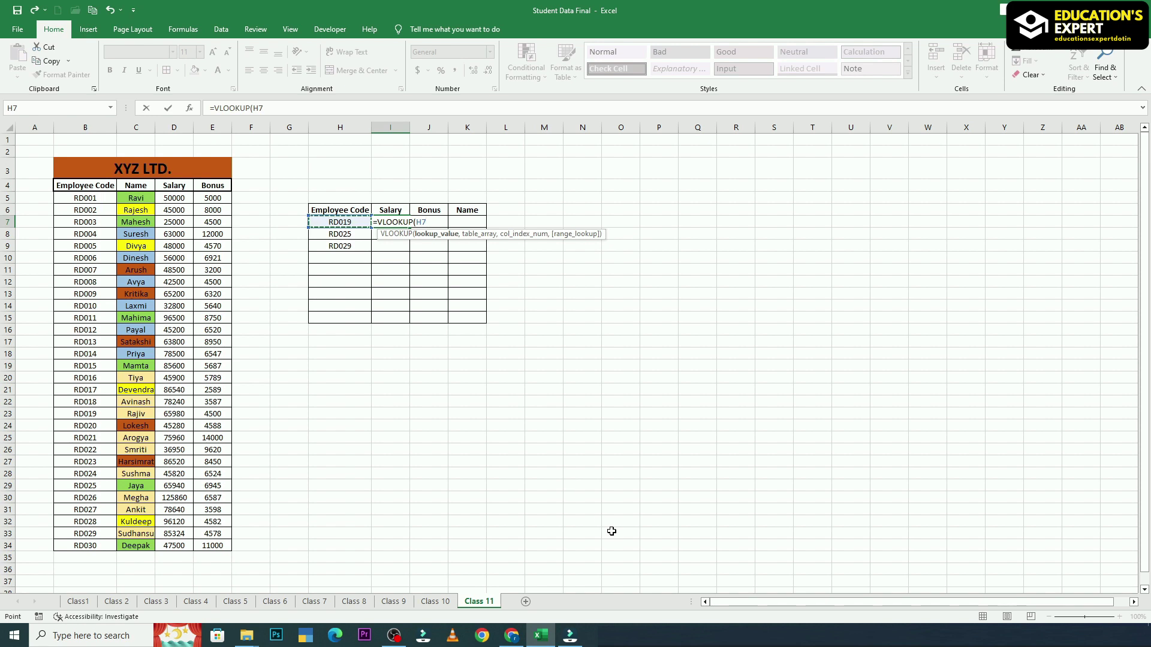
type(",")
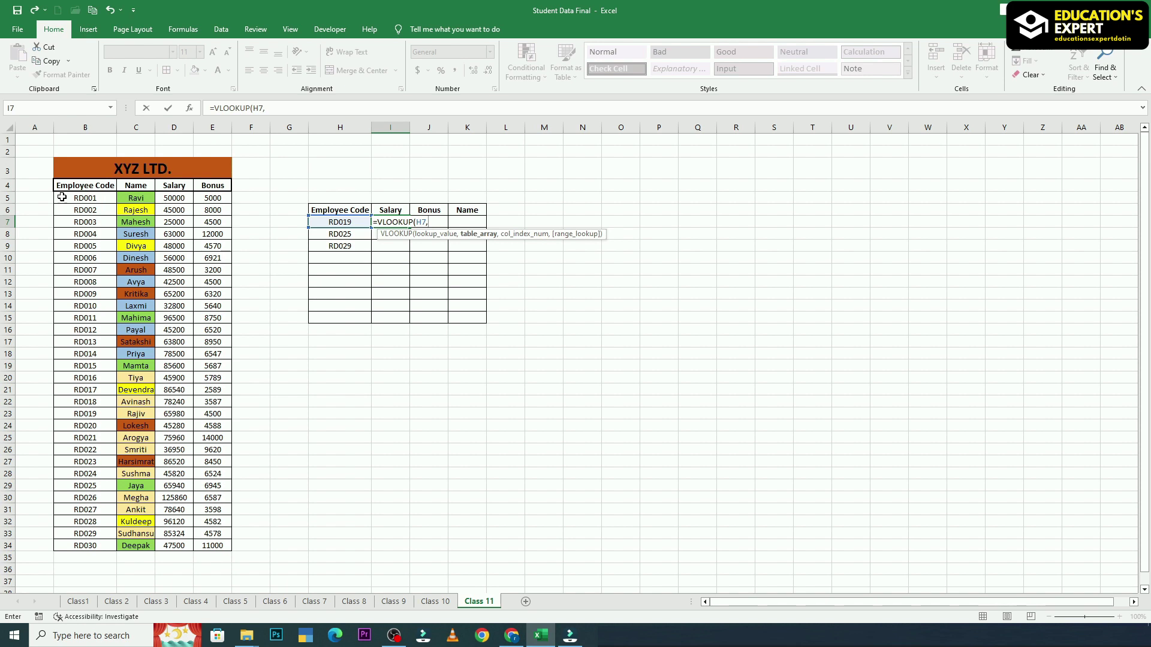
left_click_drag(78, 200, 225, 543)
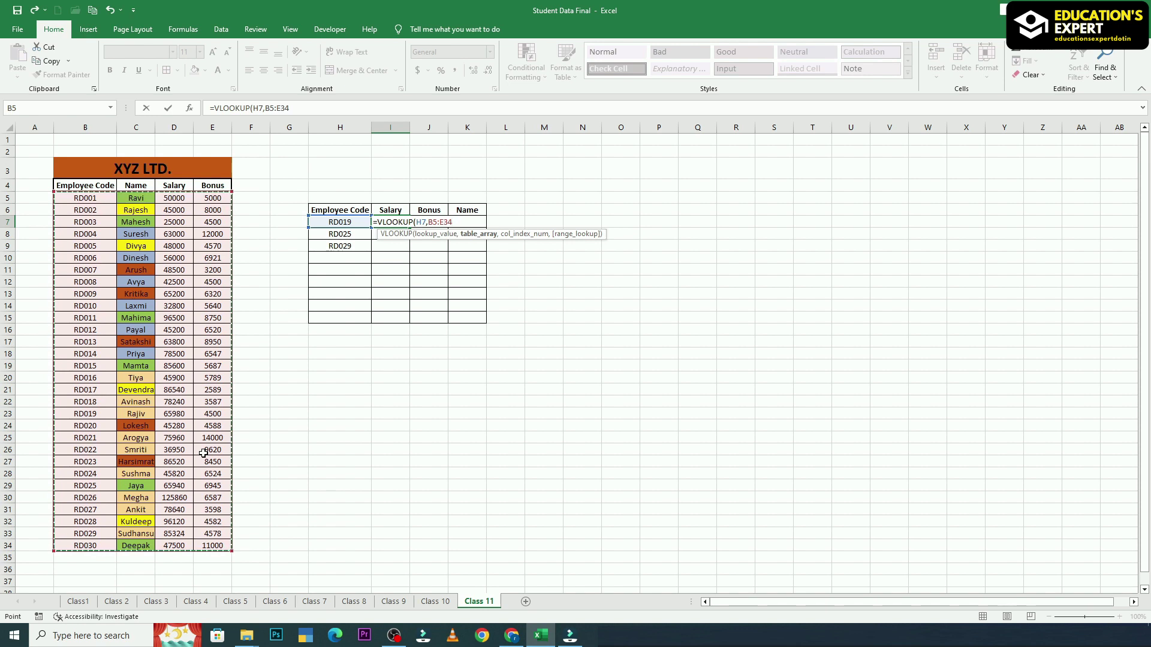
type(",3")
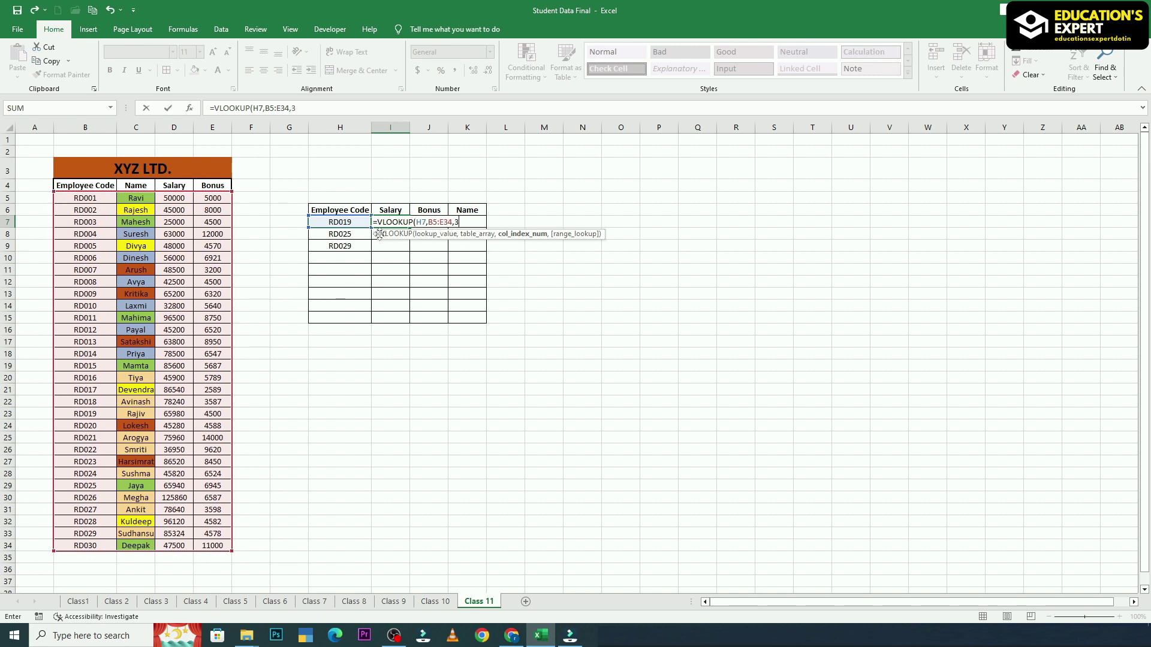
type(",0")
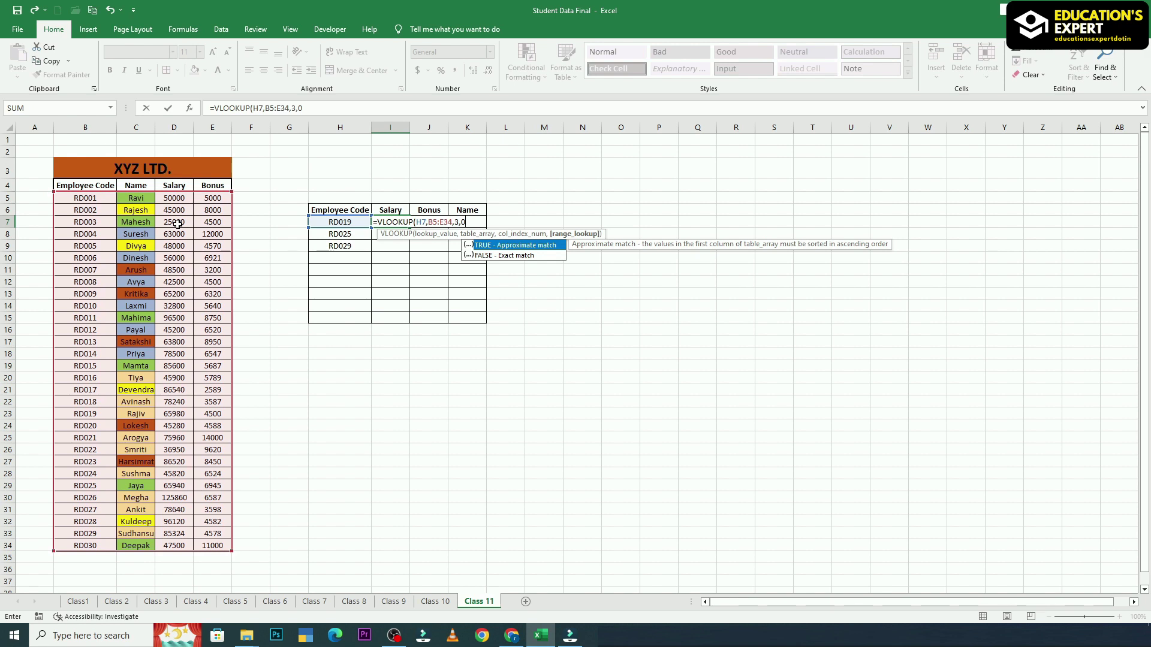
type(")")
key("Return")
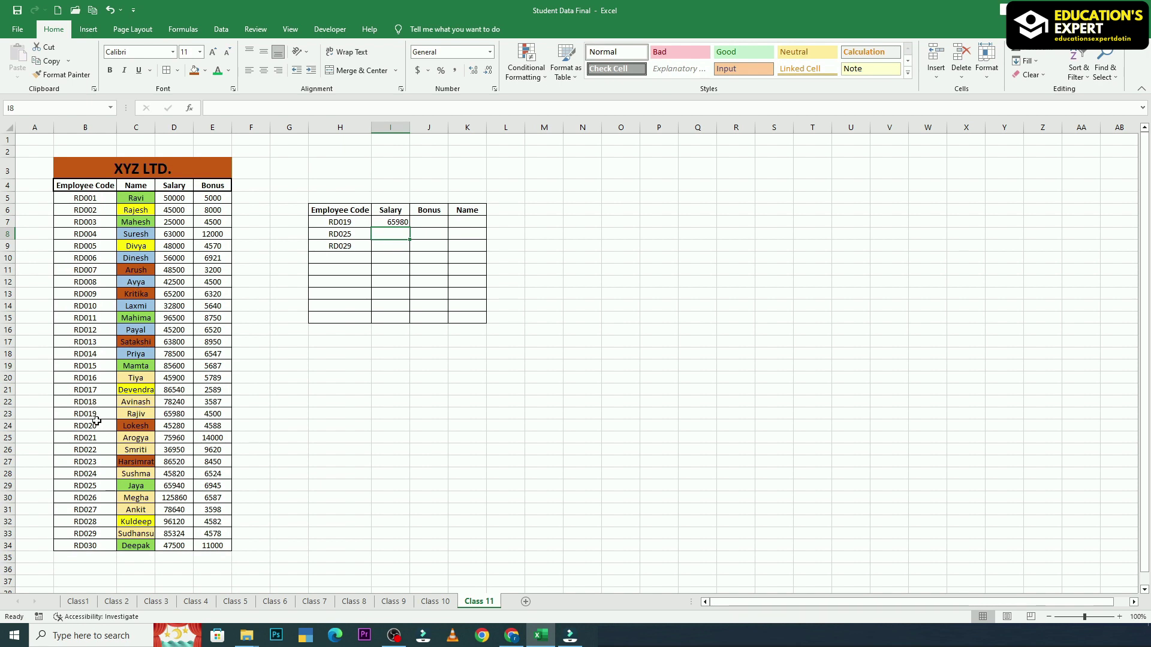
Fill the salary lookup formula from I7 down to I9.
left_click(402, 223)
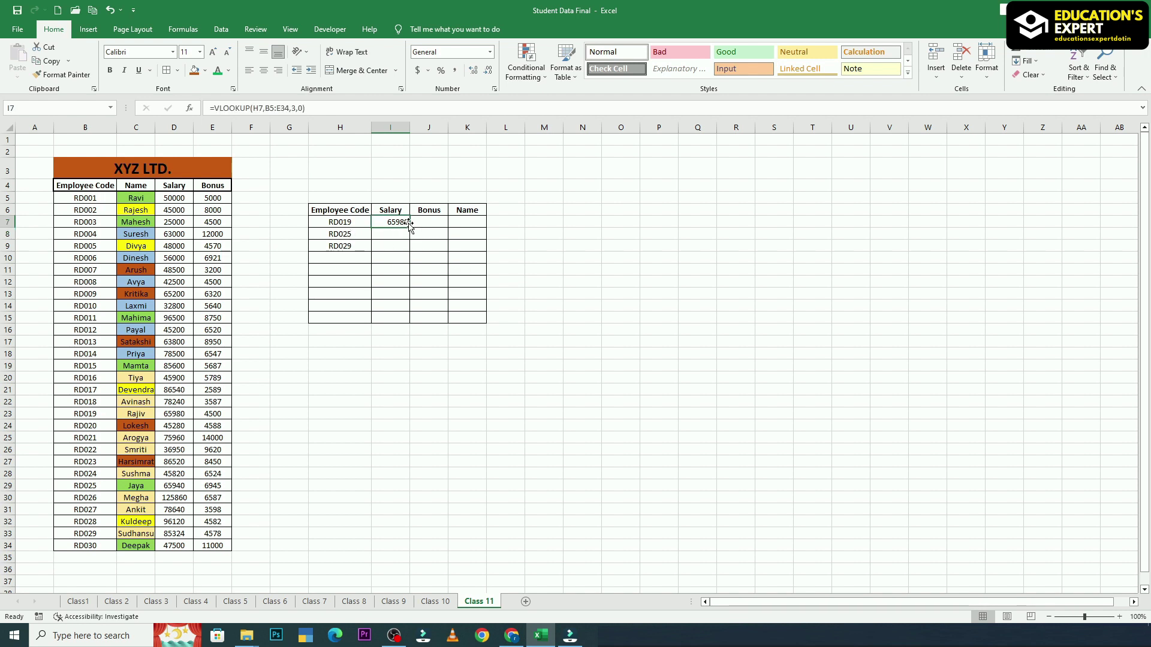
left_click_drag(409, 226, 411, 255)
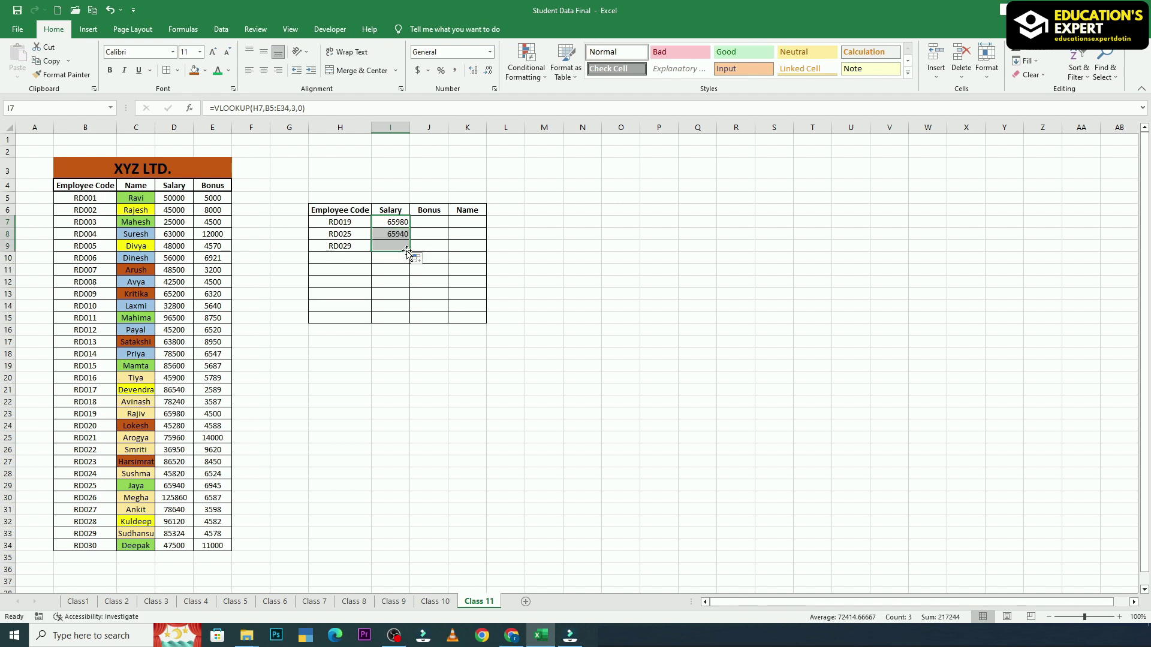
left_click(581, 269)
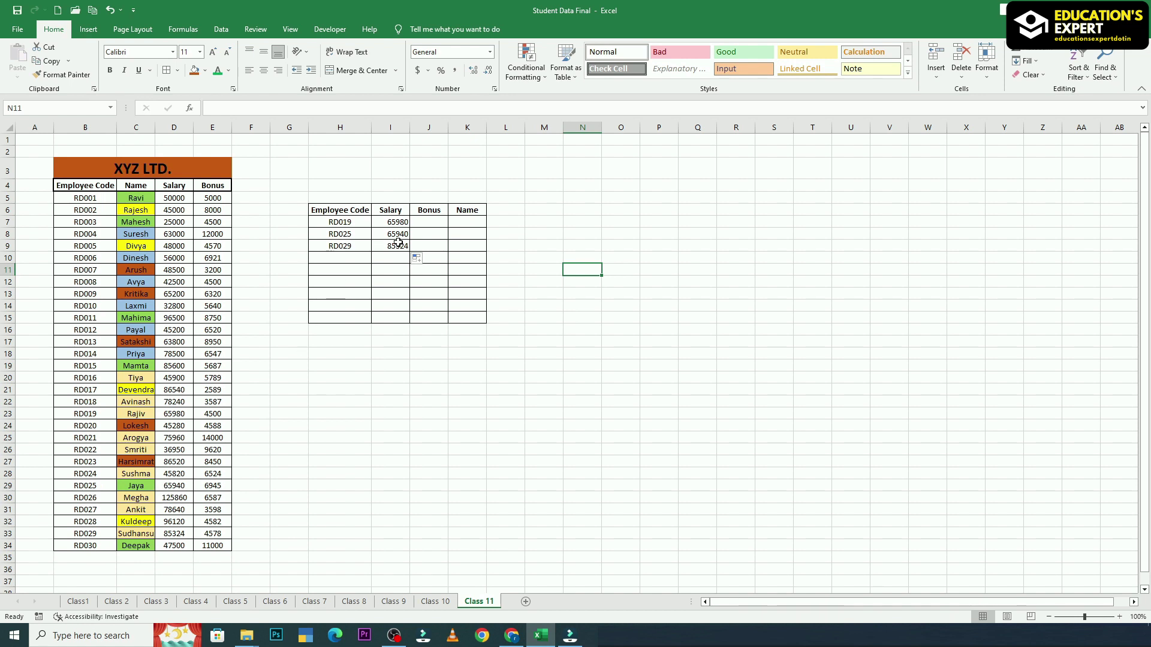
Clear the salary lookup formulas from I7:I9.
left_click_drag(390, 221, 393, 245)
key("Delete")
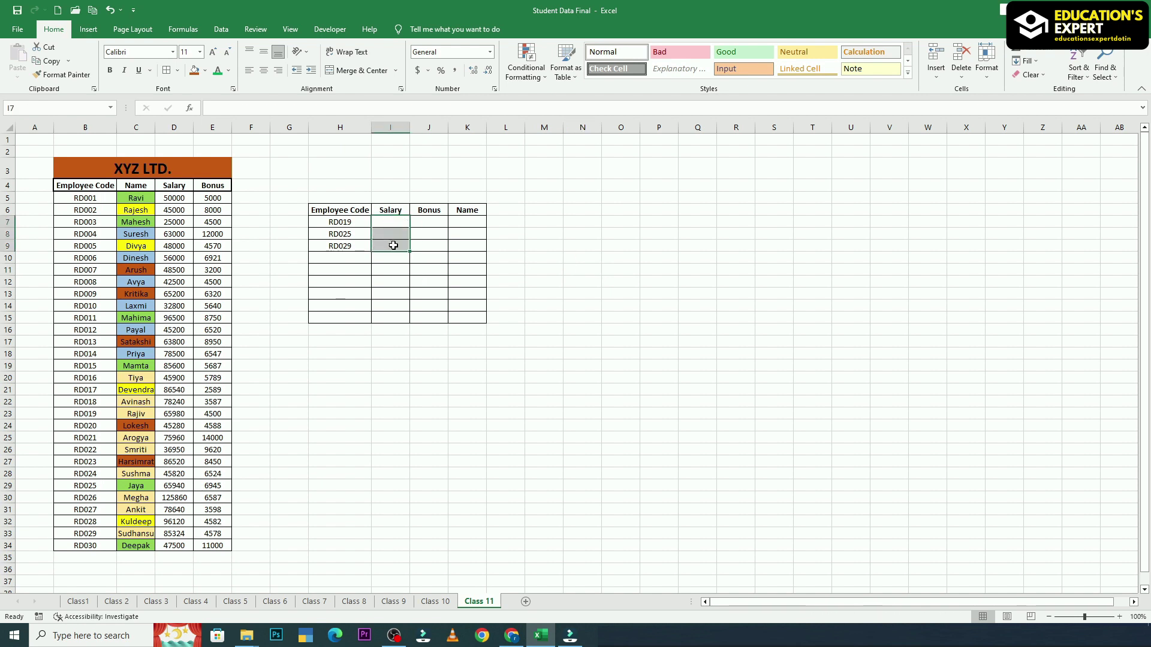
left_click(442, 318)
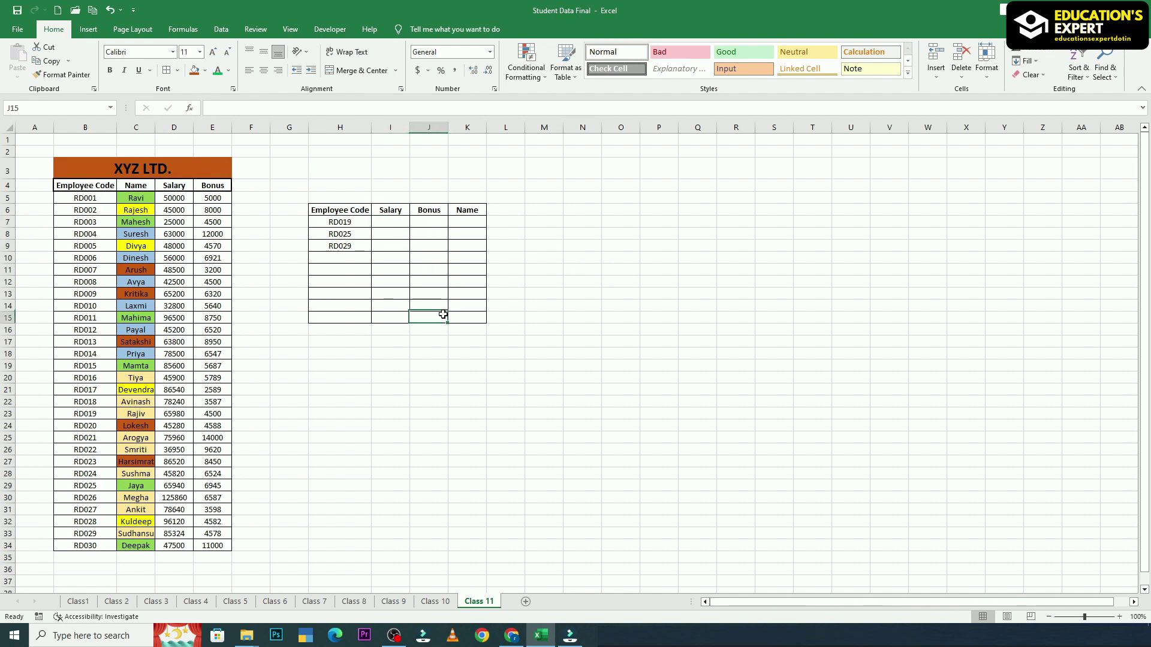
Build the Salary lookup in I7 again as =VLOOKUP(H7,B5:E34,3,0), using exact match.
left_click(388, 221)
type("=")
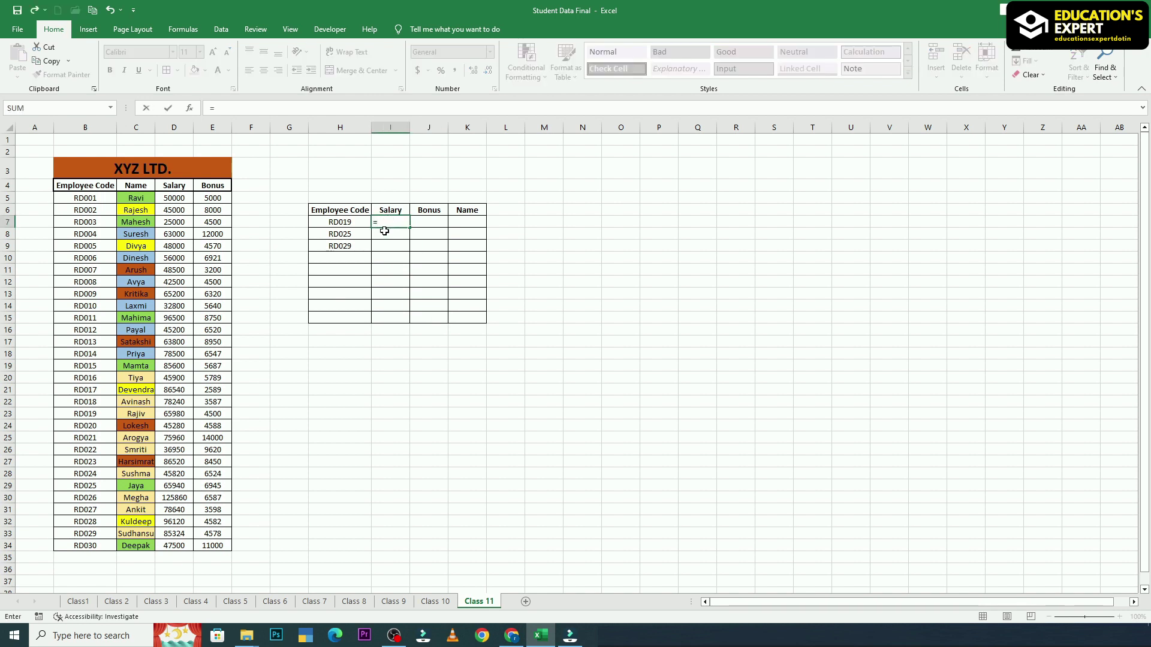
type("vl")
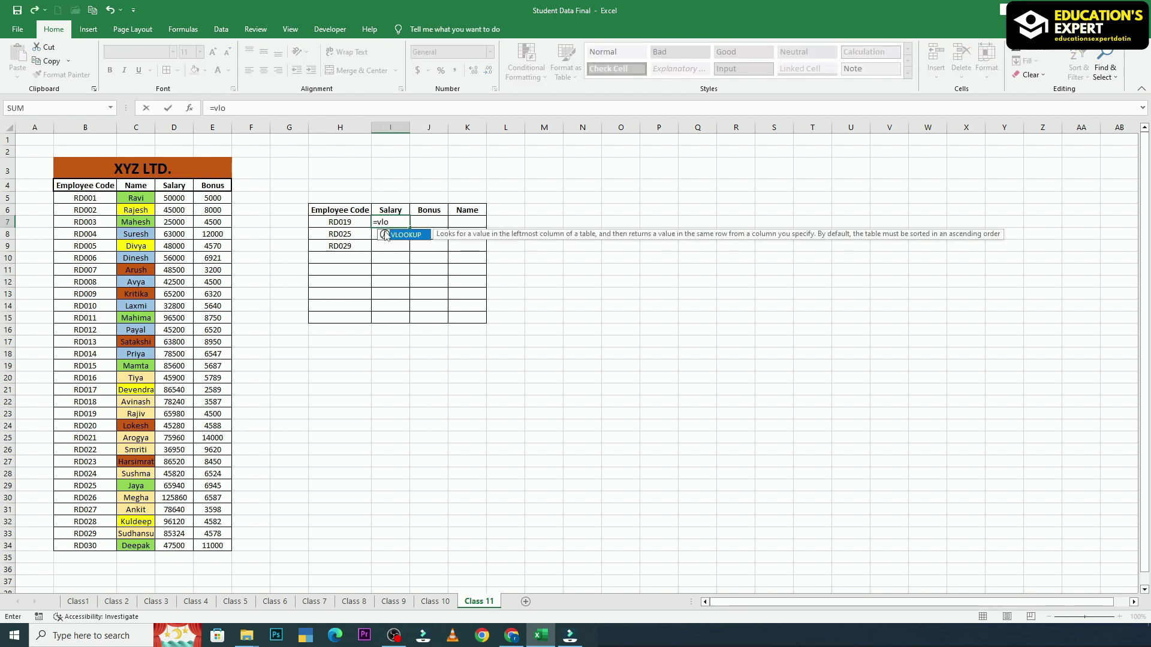
type("o")
double_click(385, 235)
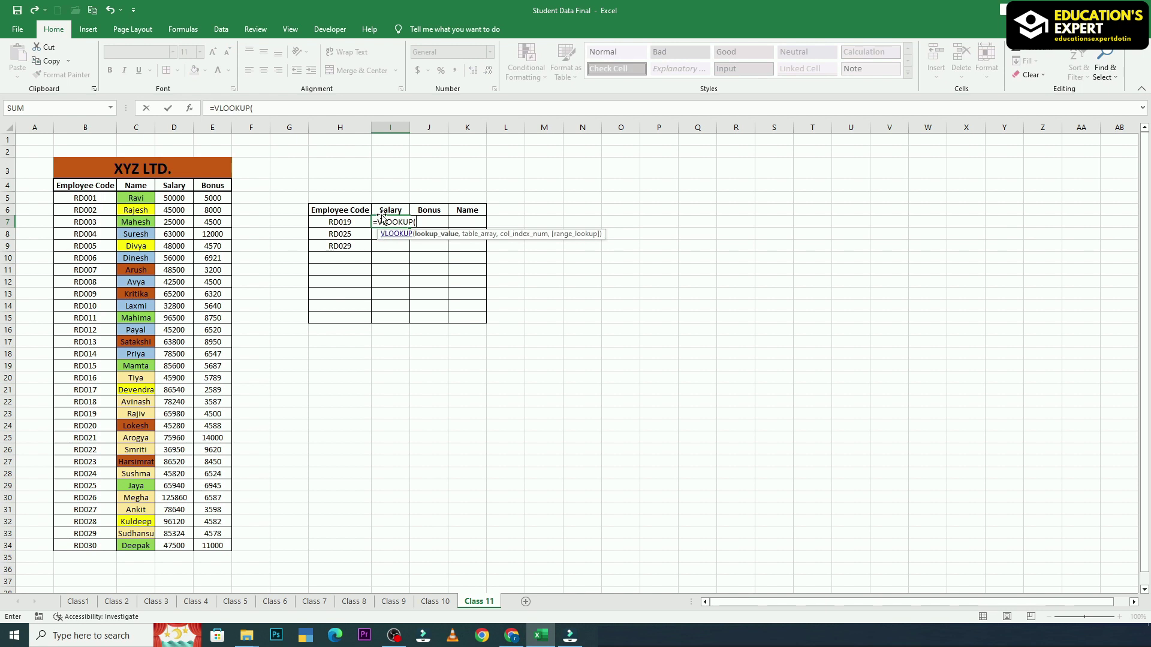
left_click(343, 222)
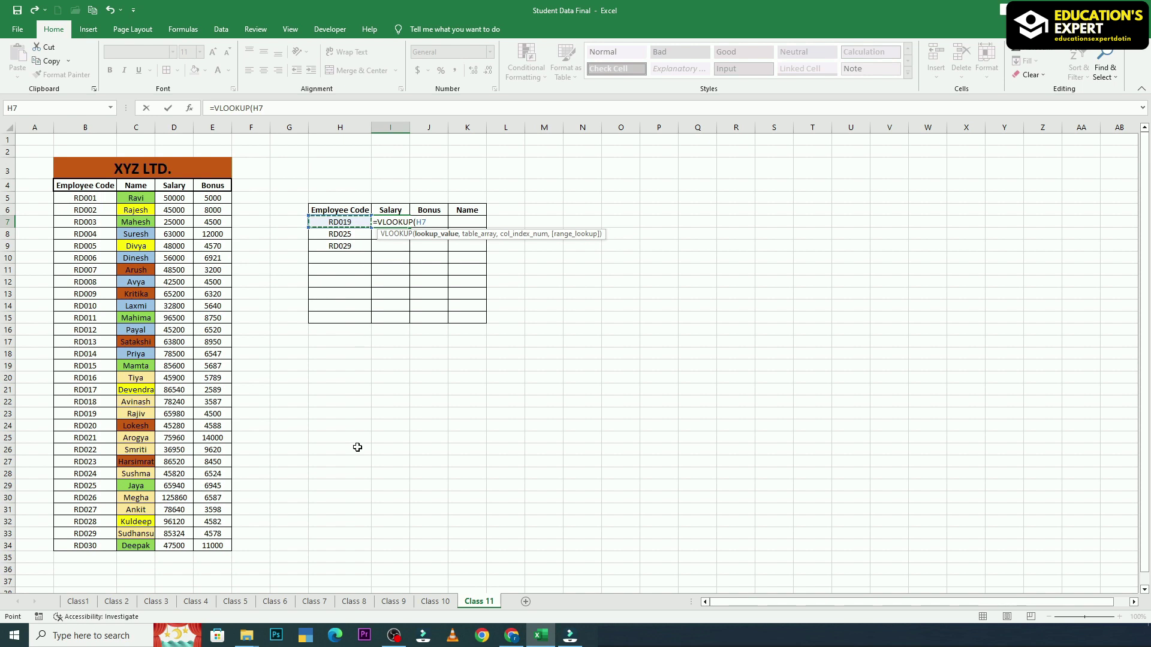
type(",")
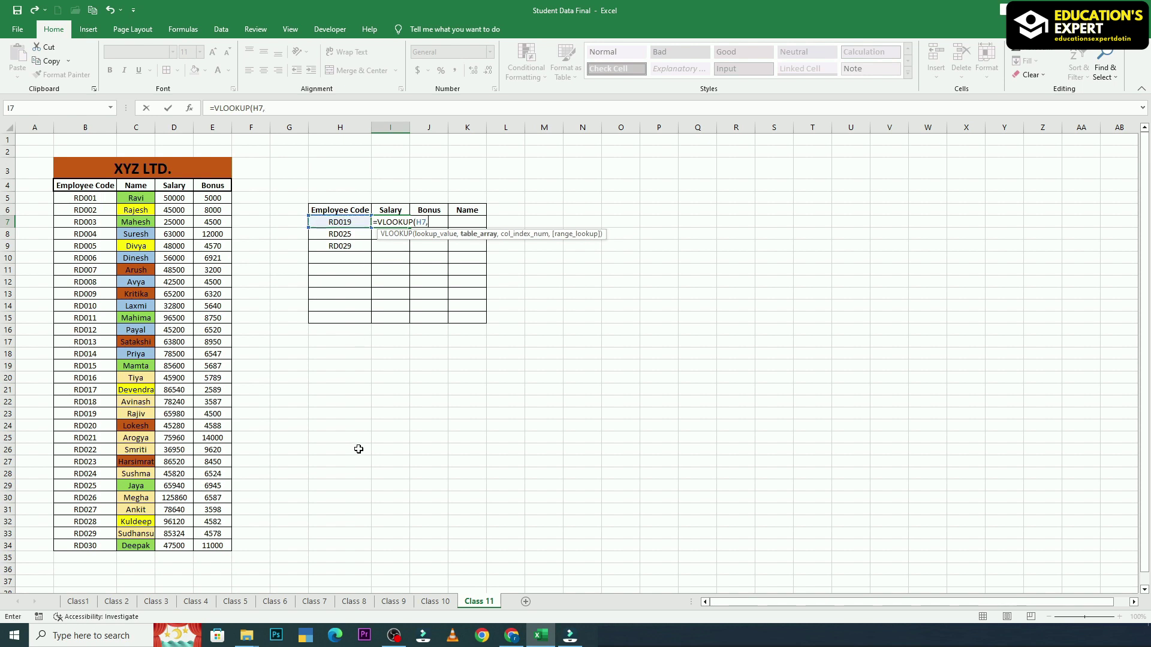
left_click_drag(90, 200, 223, 548)
type(",3")
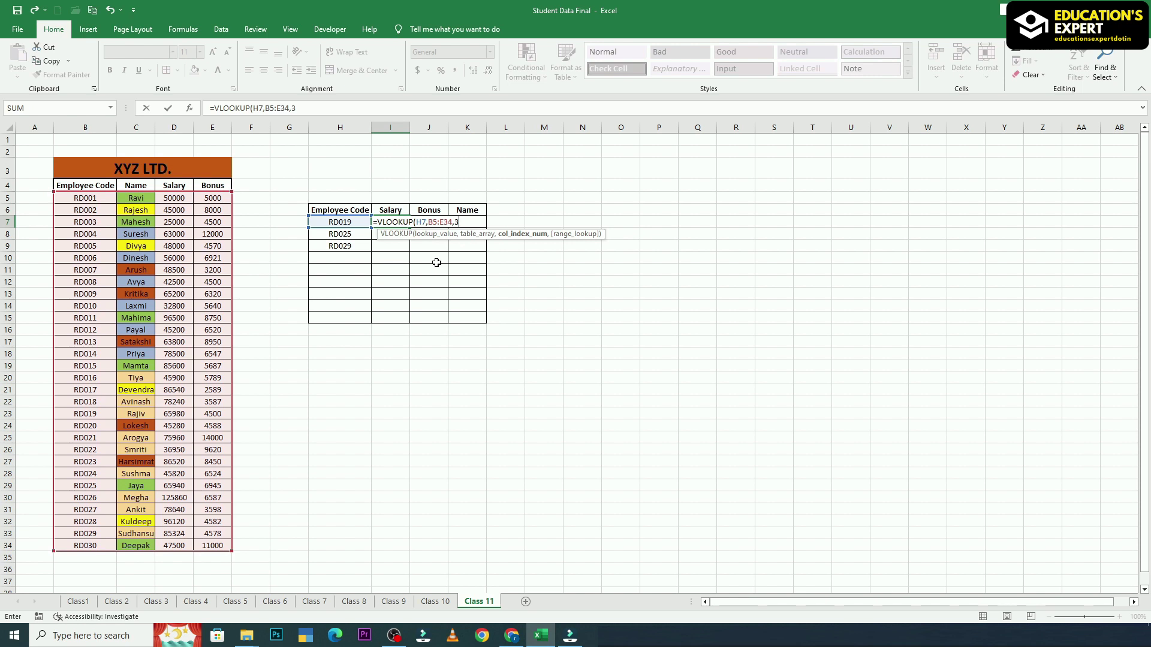
type(",0")
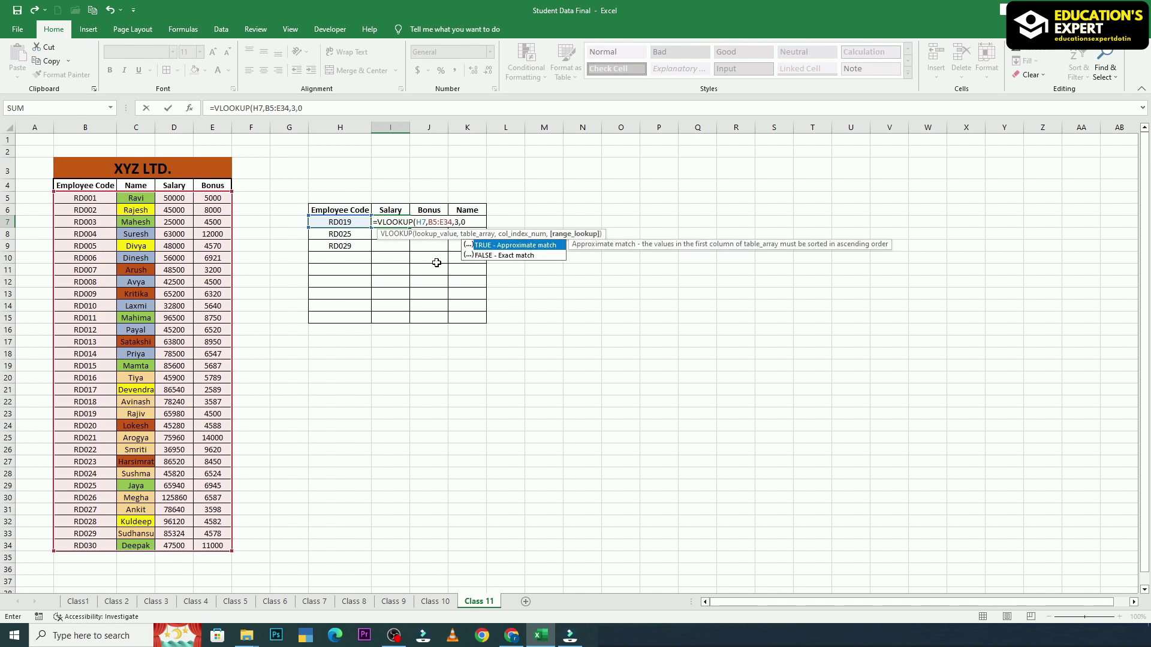
key("Return")
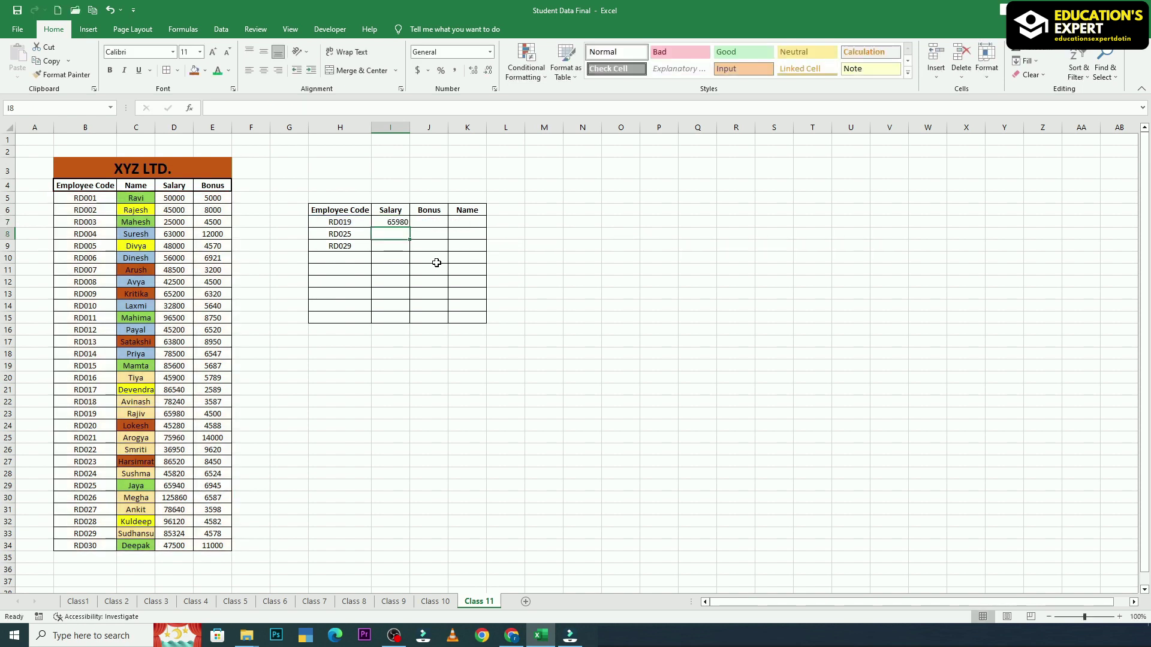
Extend the I7 salary lookup down the Salary column so it ends at I9, the last row with an employee code.
left_click(398, 223)
left_click_drag(410, 228, 411, 262)
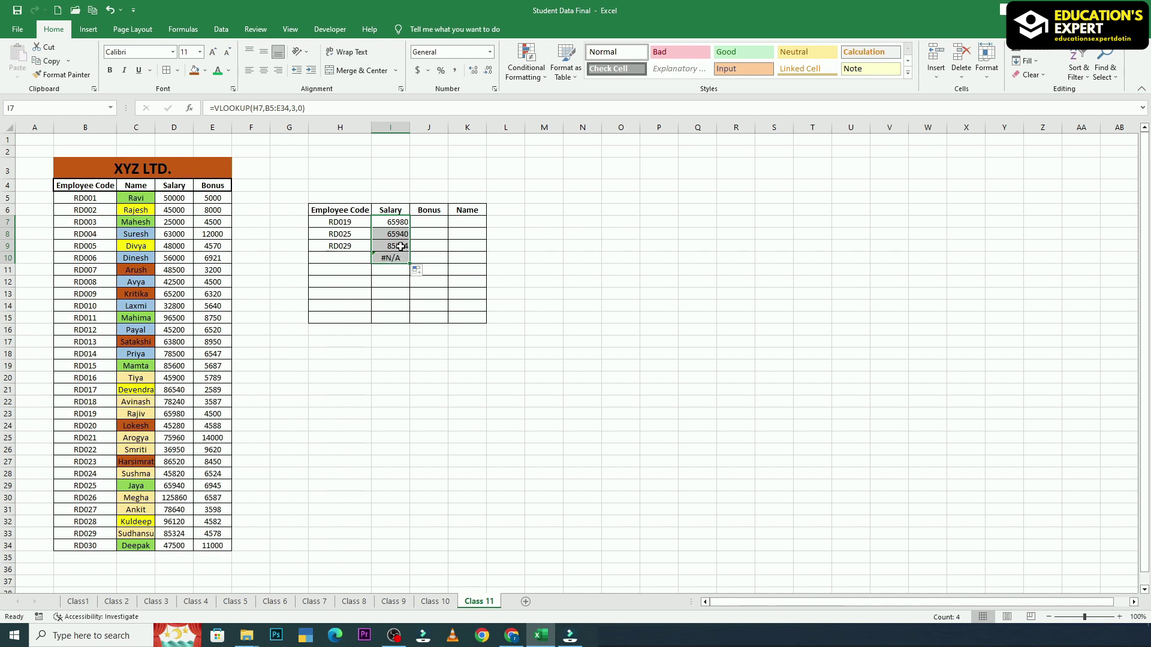
mouse_move(410, 263)
left_mouse_down()
mouse_move(409, 240)
mouse_move(408, 255)
left_mouse_up()
left_click(543, 269)
left_click(577, 282)
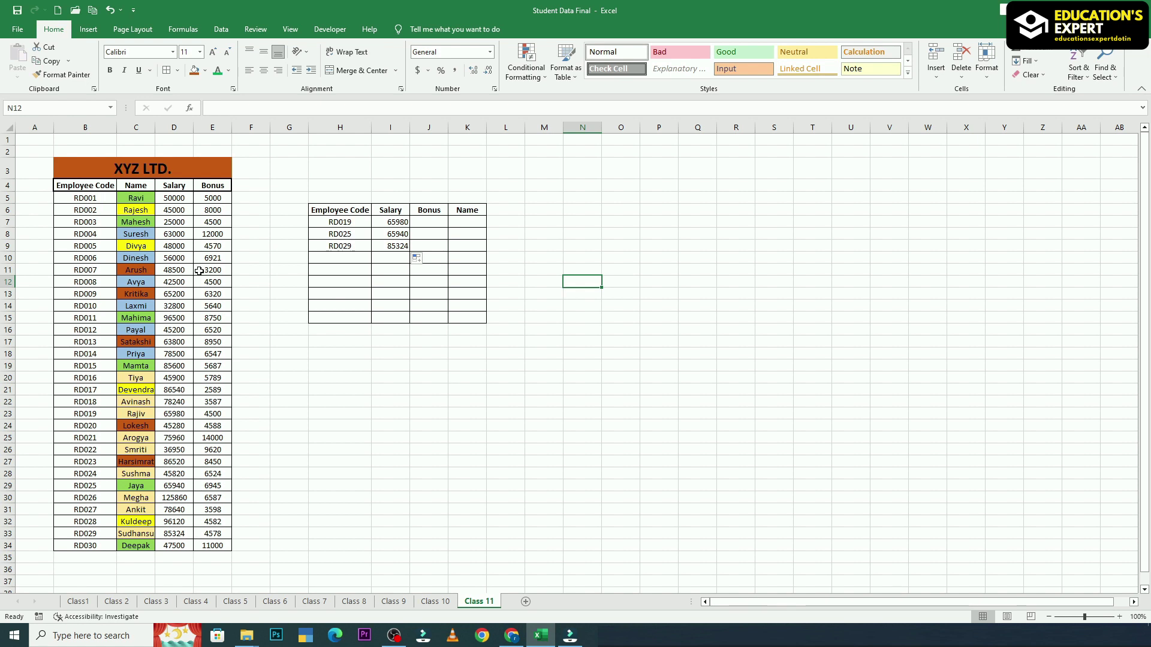
Copy employee code RD005 from B9 into H10 of the second table.
left_click(348, 261)
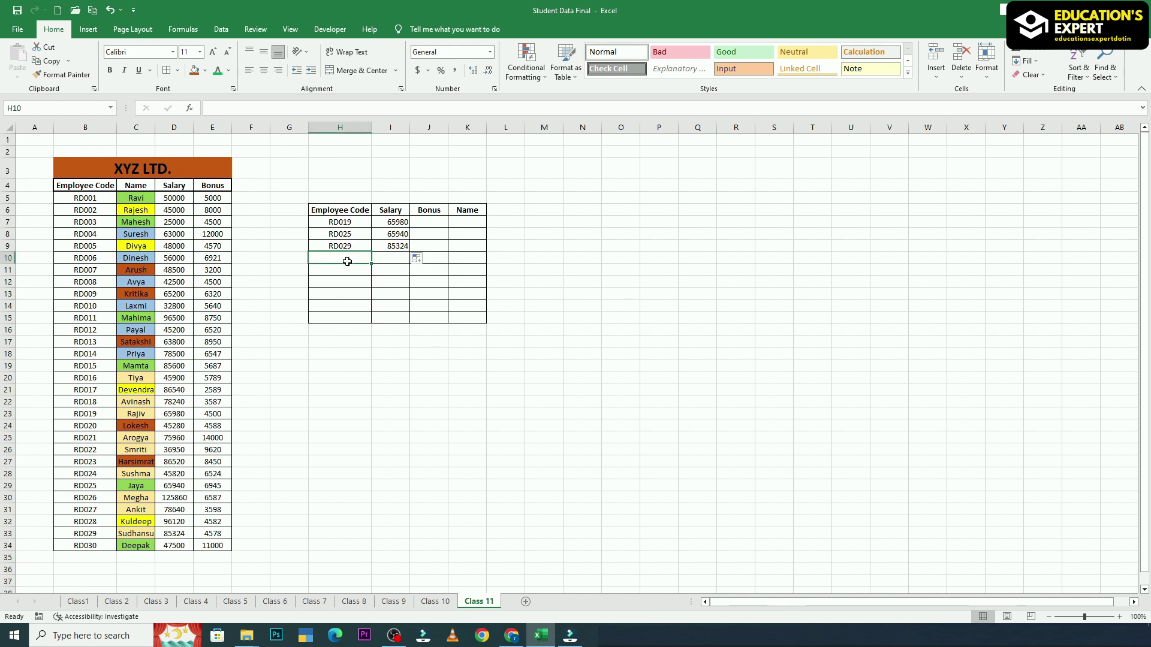
left_click(81, 249)
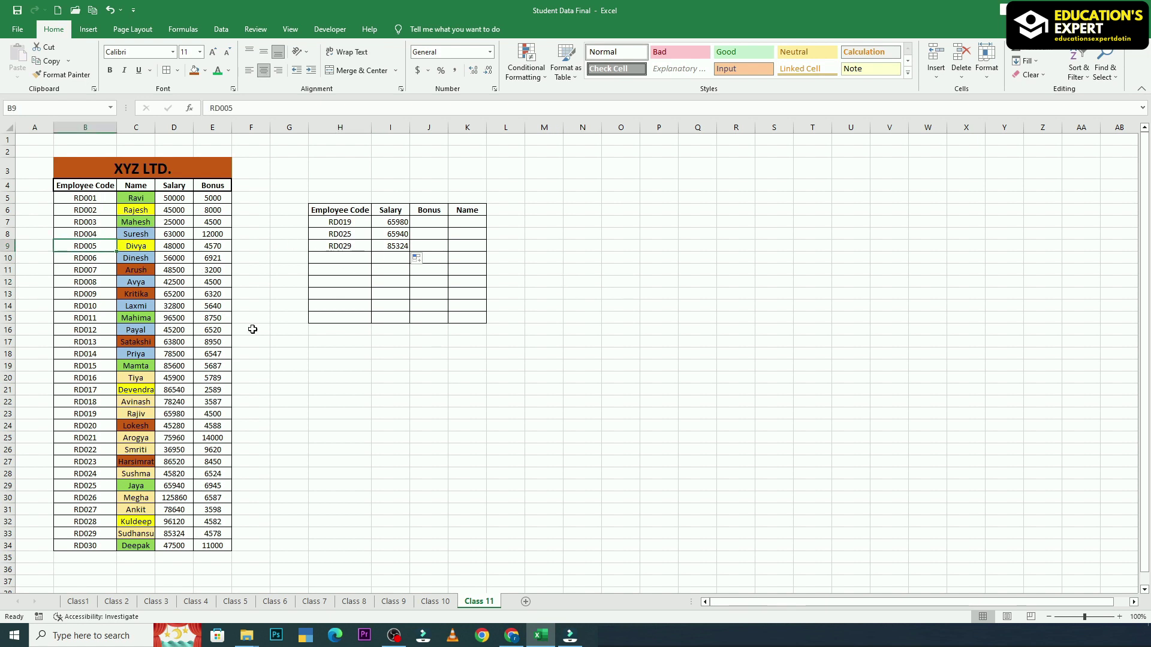
key("ctrl+c")
left_click(344, 261)
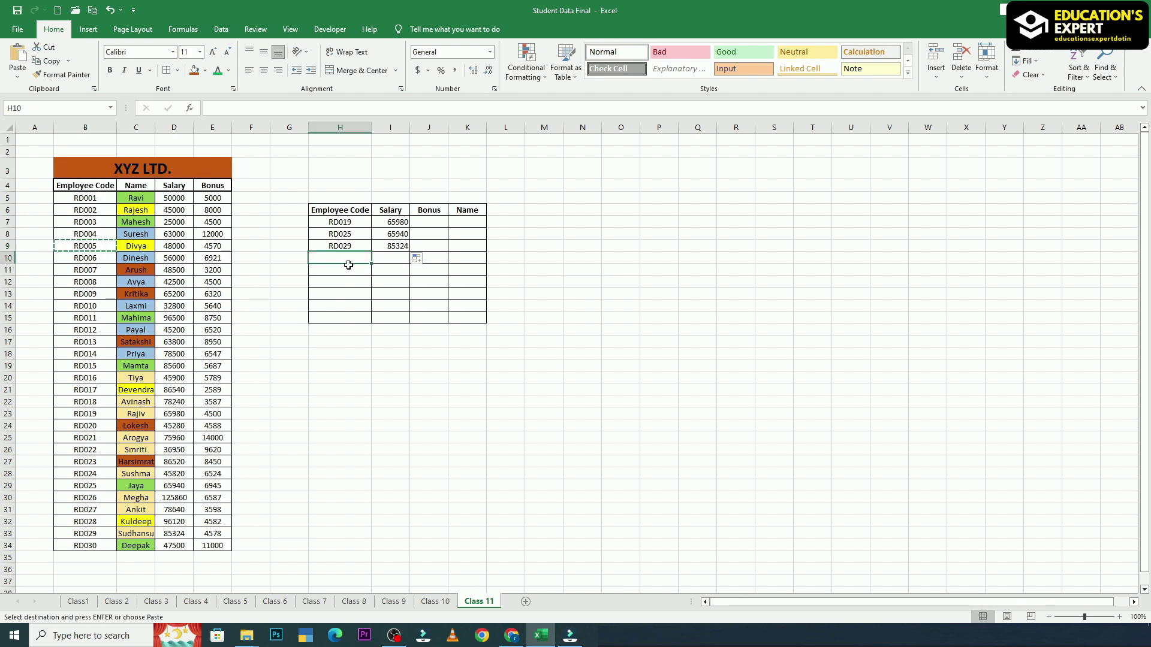
key("ctrl+v")
left_click(586, 329)
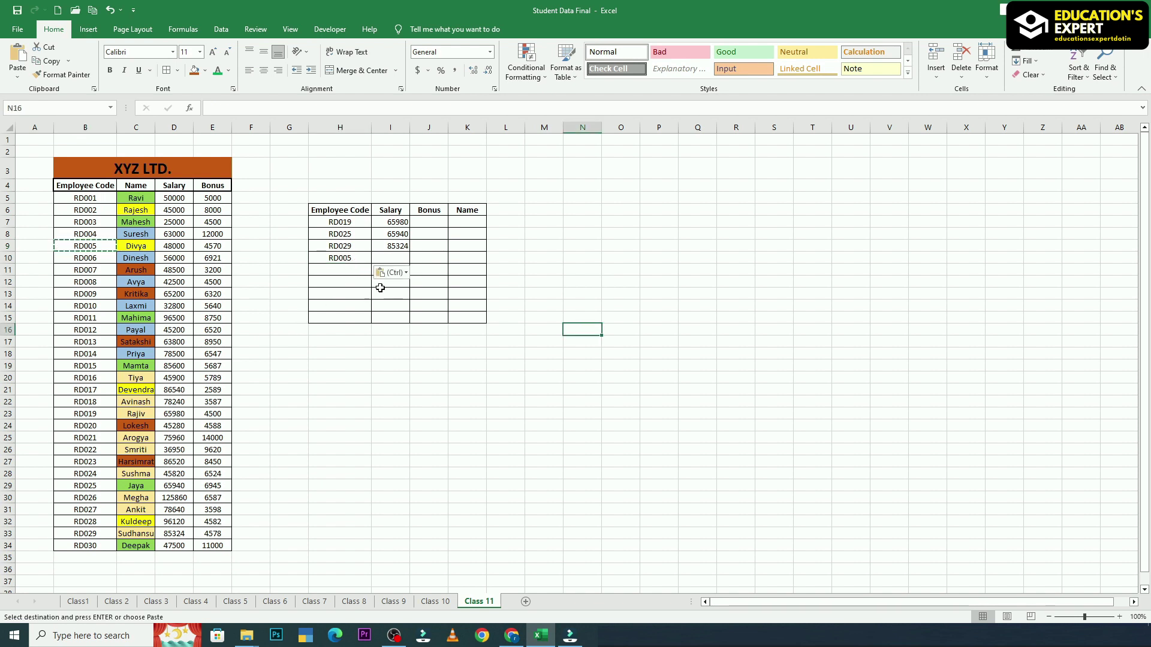
Fill the salary lookup from I9 into I10 and check the cell references in the copied formula.
left_click(403, 242)
left_click_drag(409, 252, 409, 264)
left_click(541, 305)
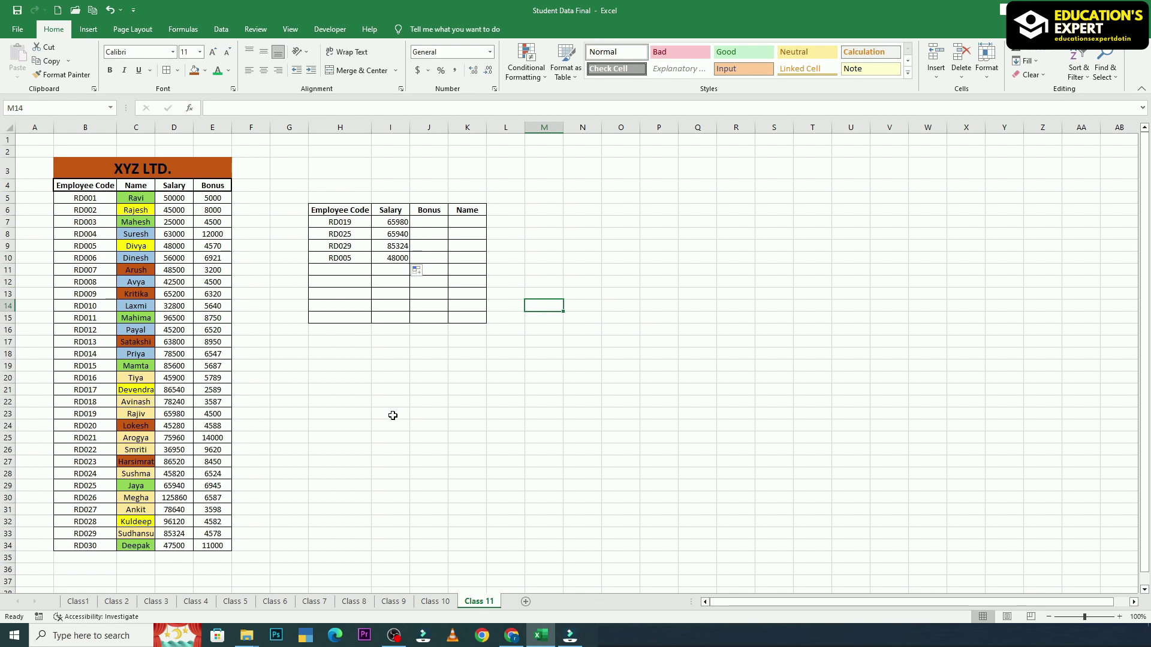
left_click(389, 260)
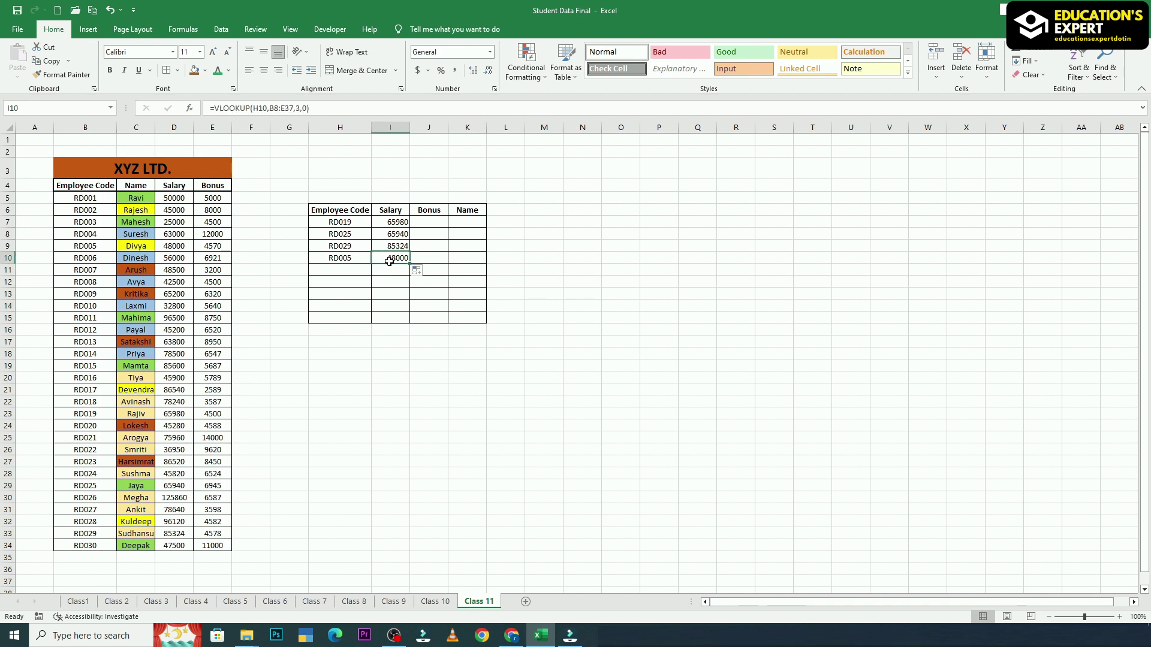
Copy employee code RD001 from B5 into H11 of the second table.
left_click(72, 200)
key("ctrl+c")
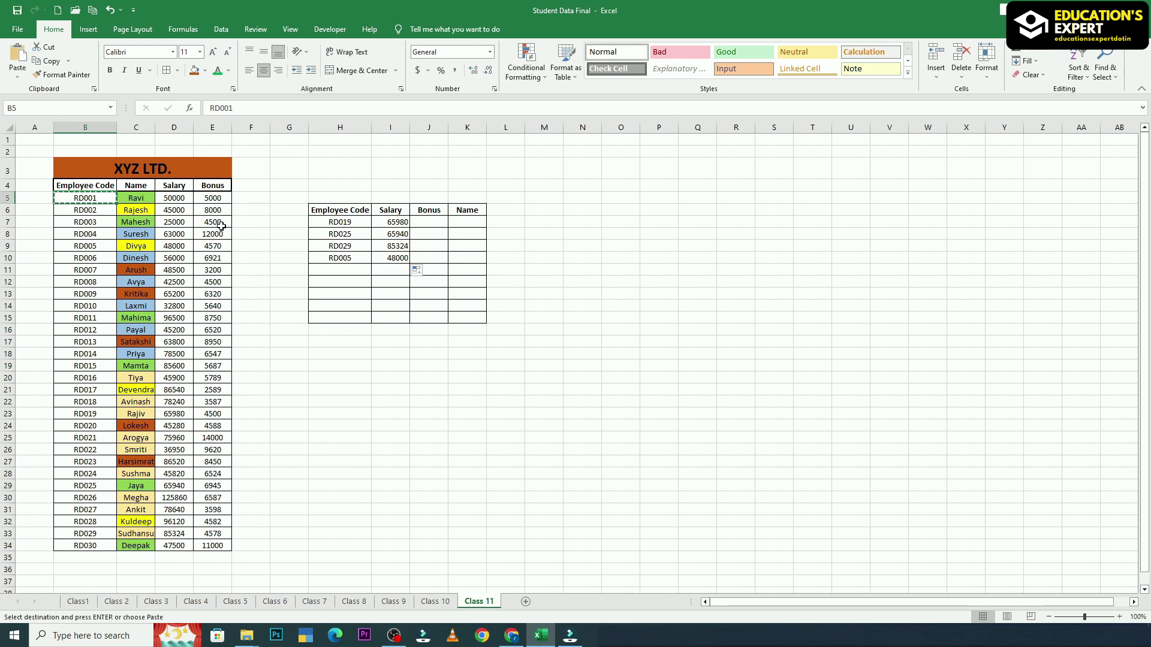
left_click(314, 271)
key("ctrl+v")
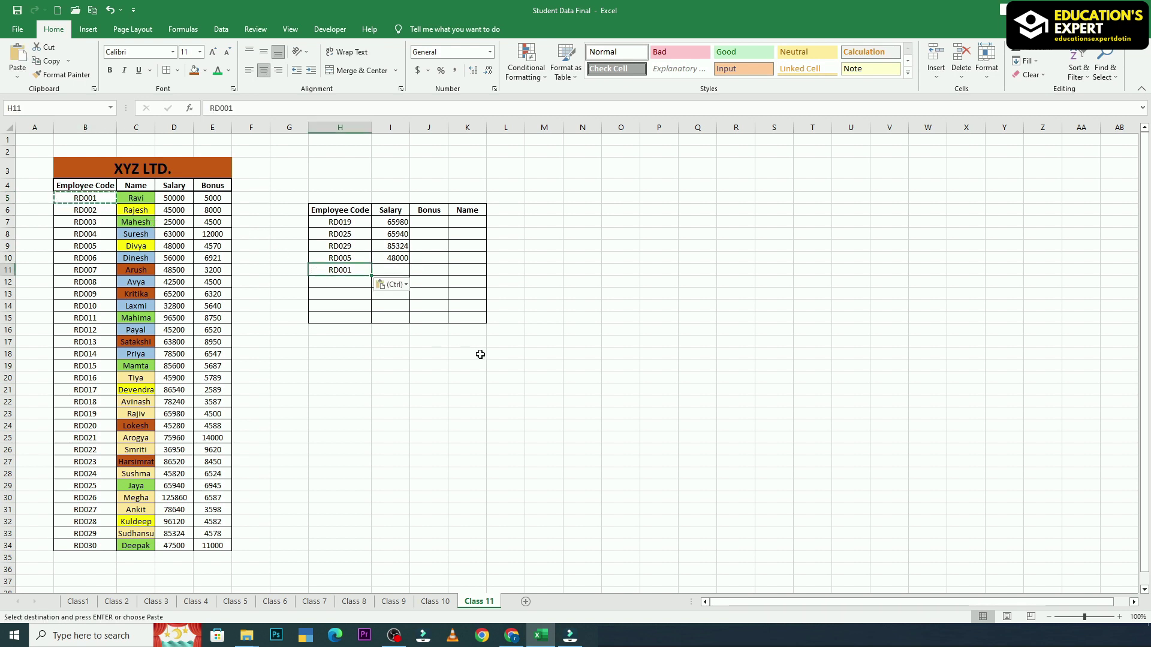
Fill the salary lookup from I10 into I11 for the RD001 row.
left_click(474, 354)
left_click(404, 259)
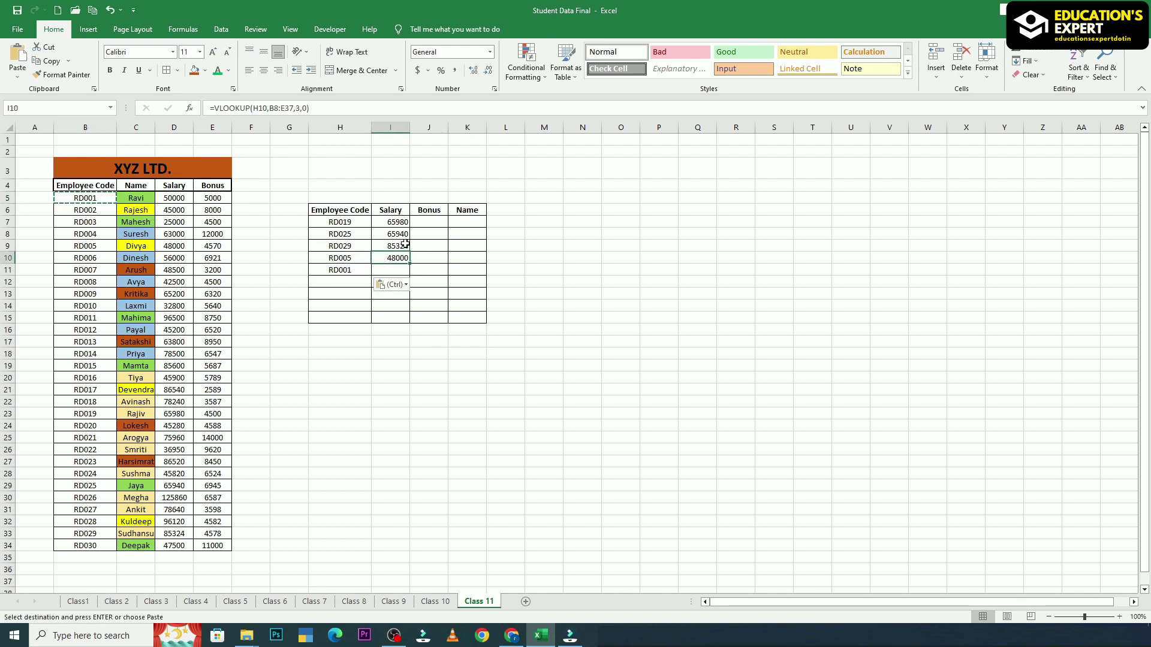
left_click_drag(406, 282, 407, 282)
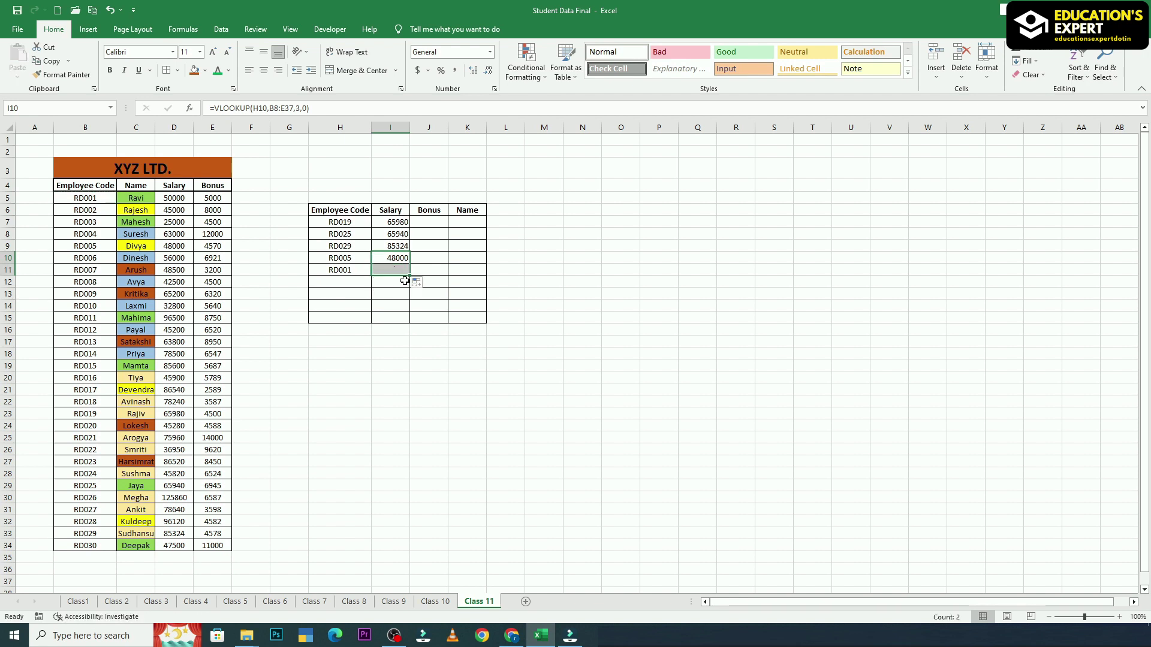
left_click(517, 394)
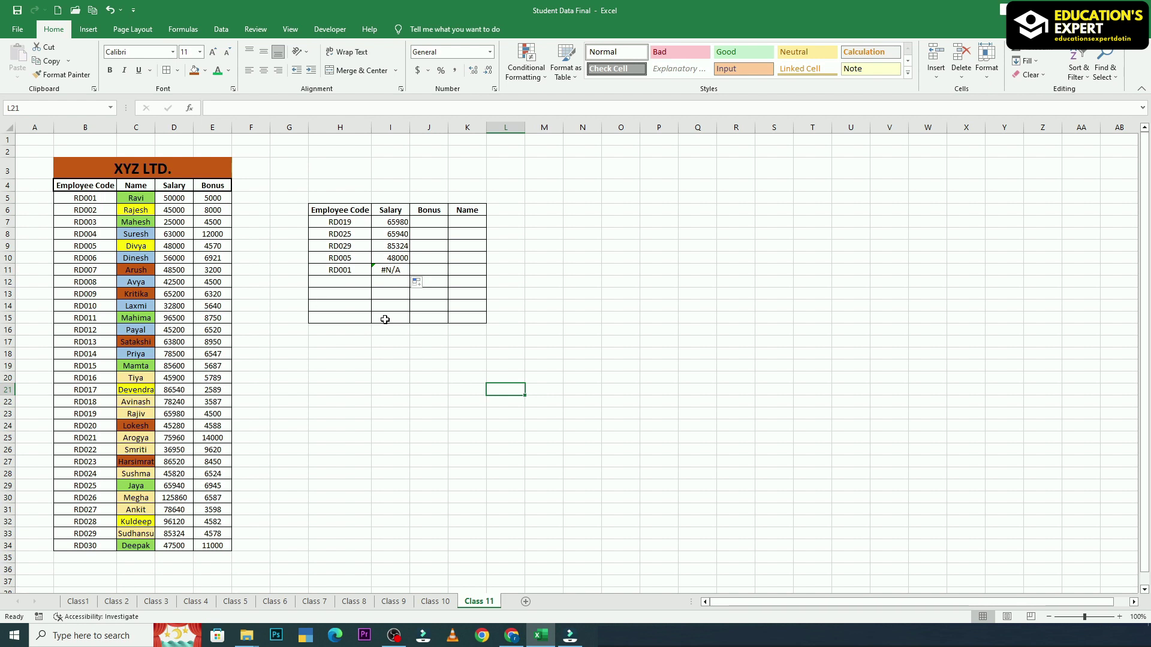
Compare the lookup table ranges in the salary formulas from I7 down to I11.
left_click(402, 222)
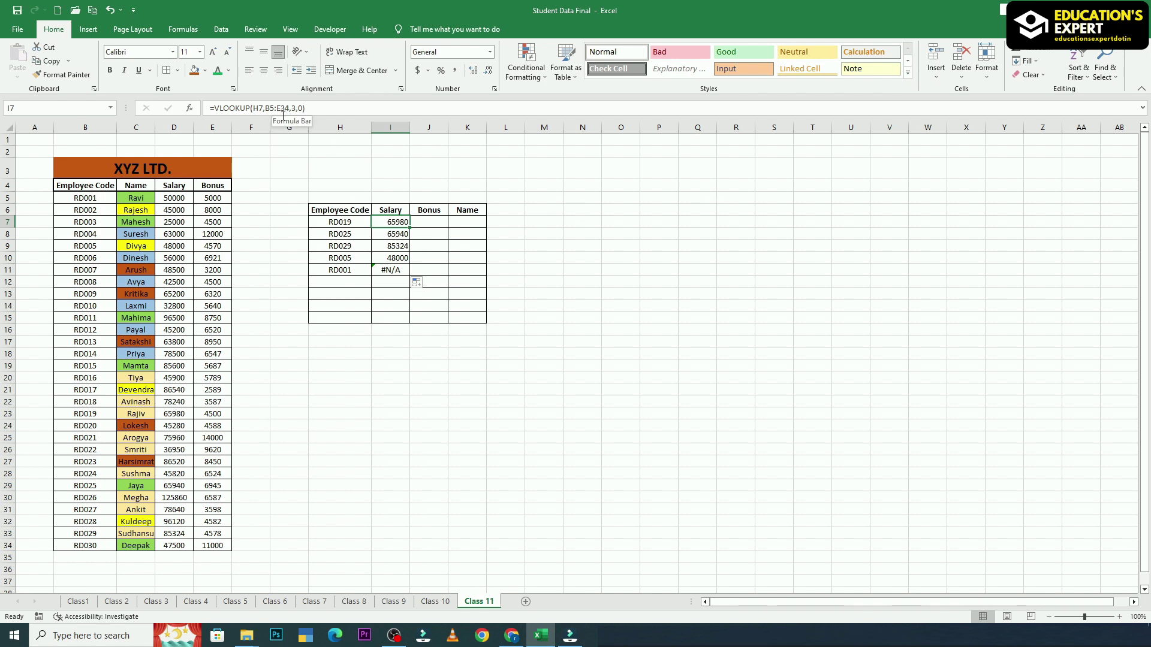
left_click(398, 233)
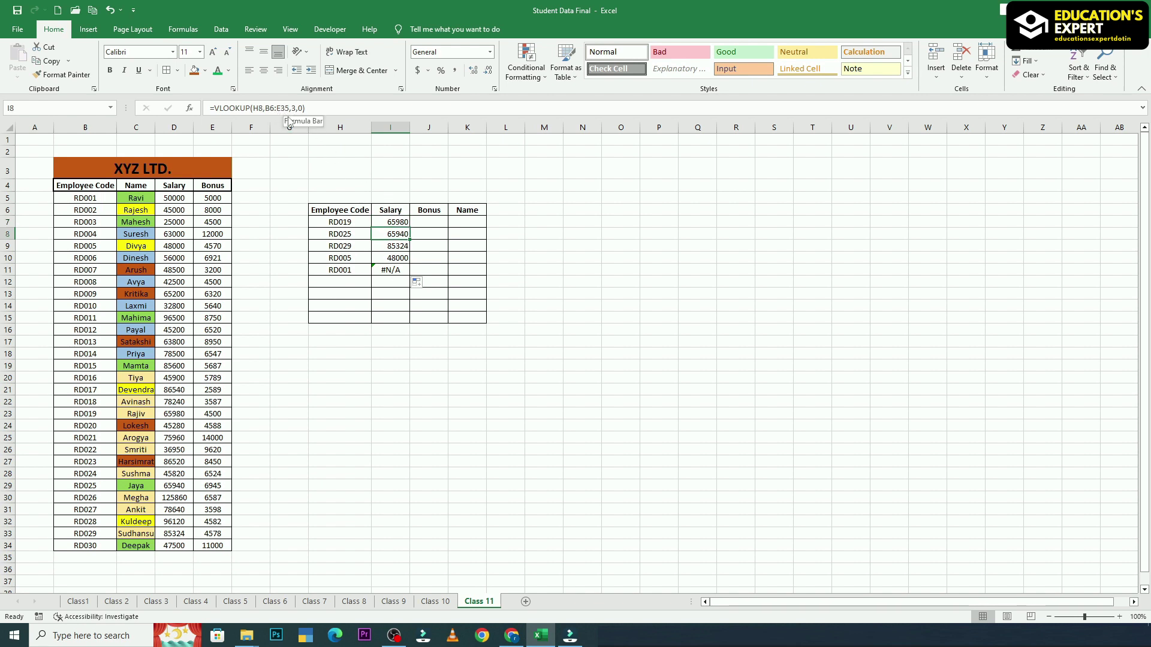
left_click(402, 246)
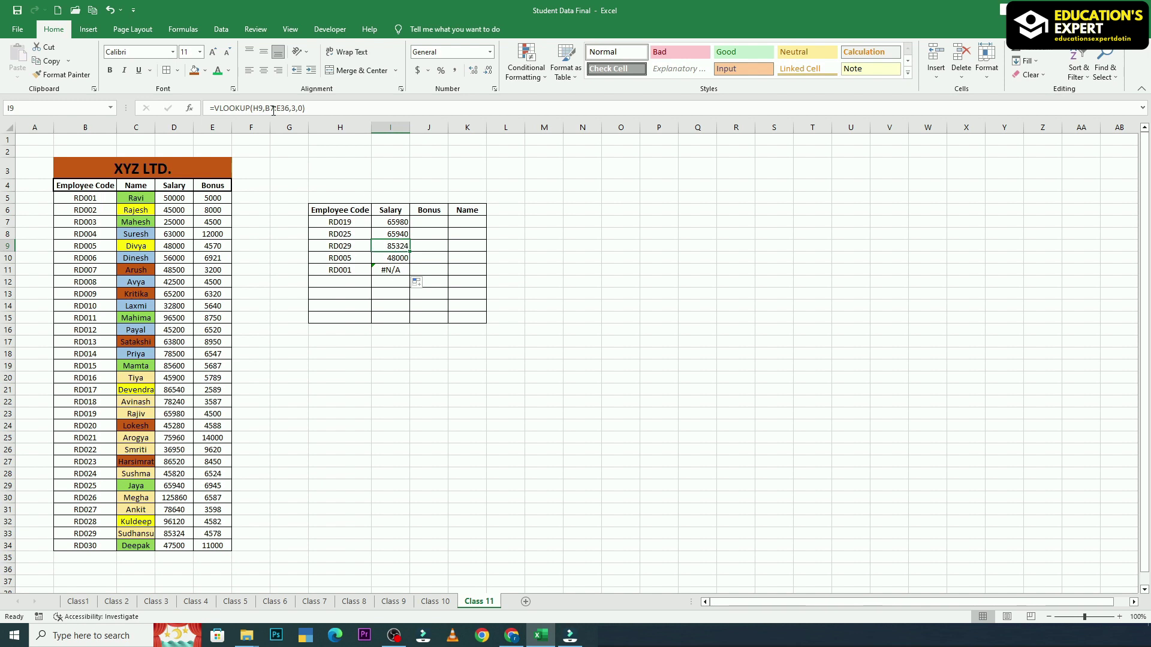
left_click(403, 256)
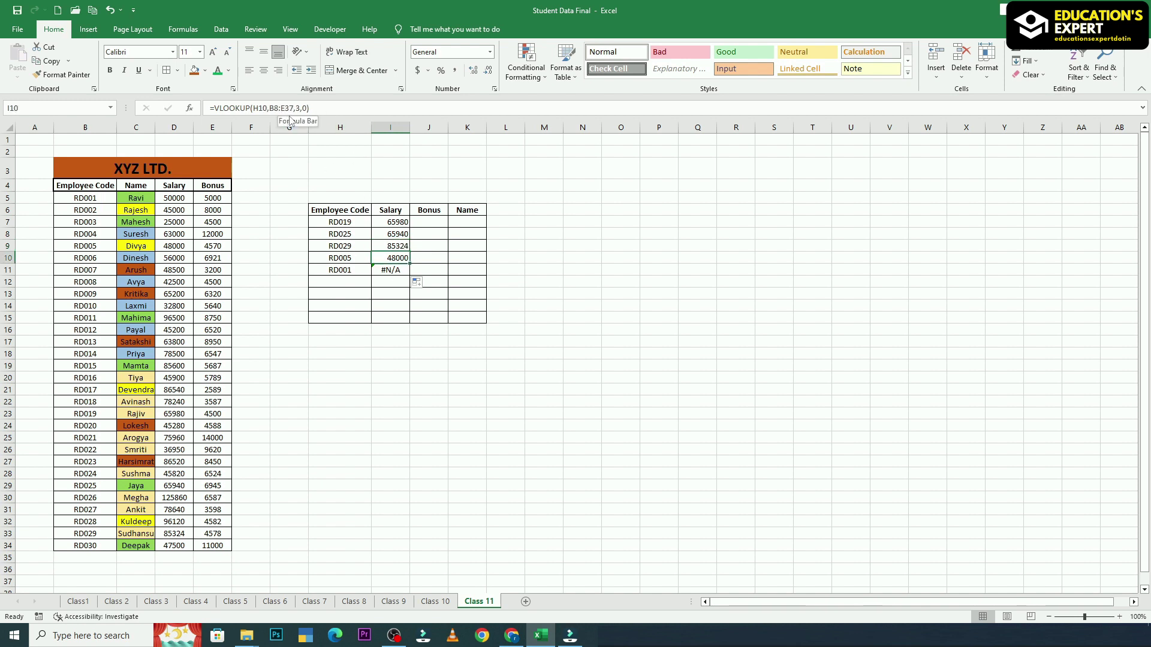
left_click(400, 270)
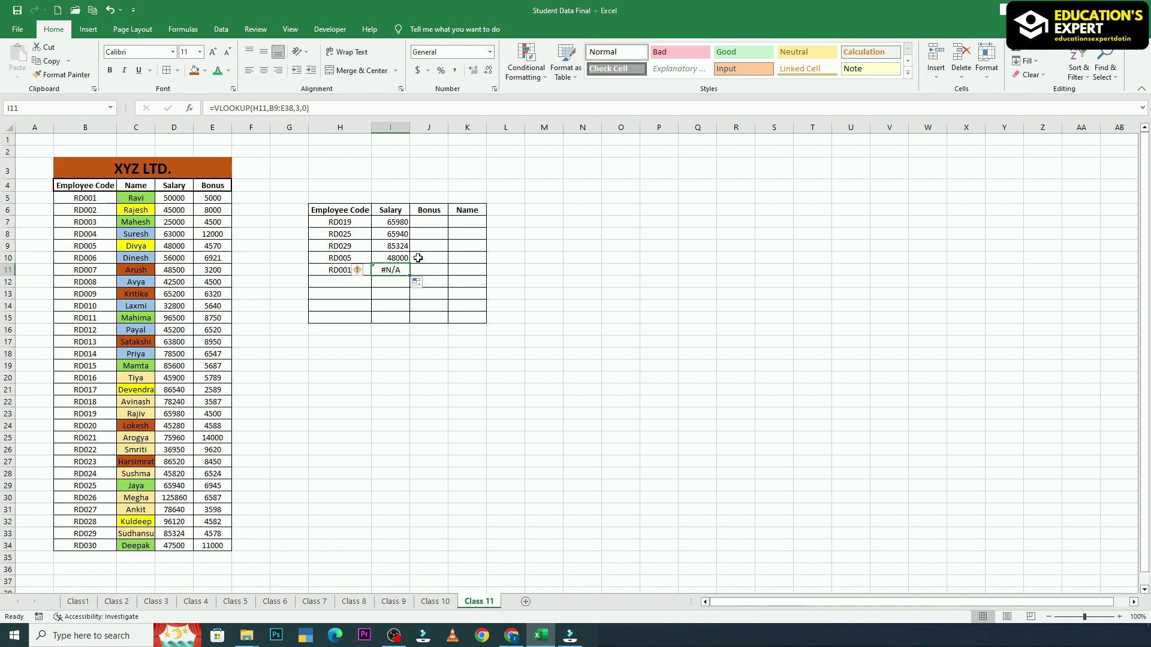
left_click_drag(401, 235, 396, 254)
Lock the table range in the I7 salary formula as $B$5:$E$34 and fill the formula down to I11.
left_click(403, 222)
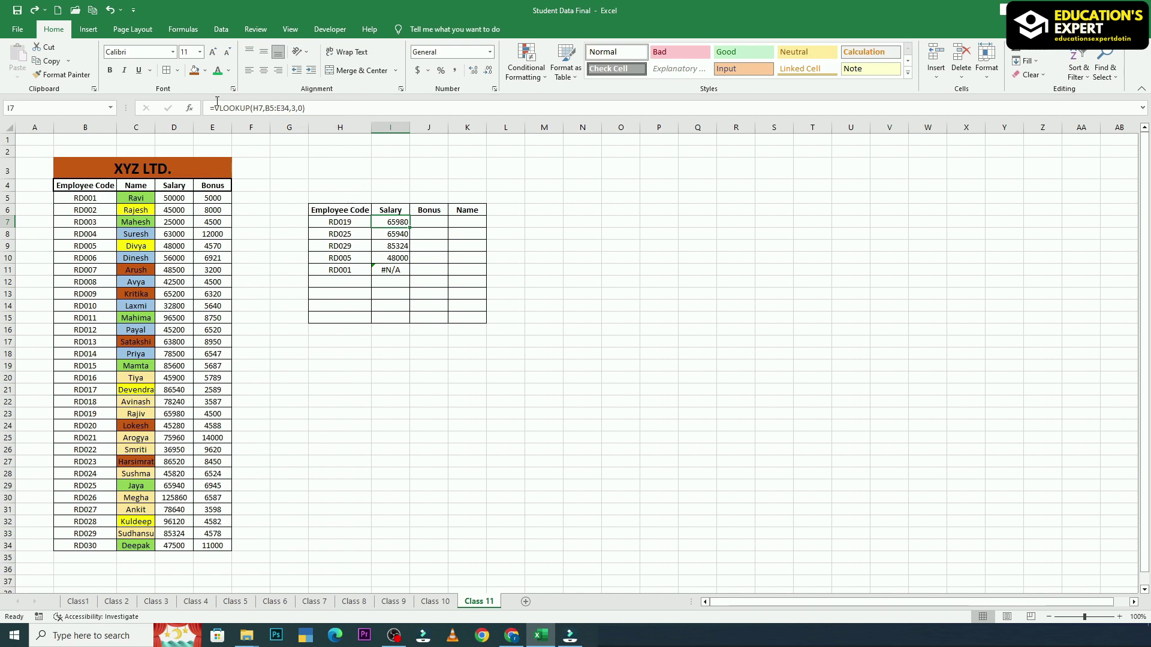
left_click_drag(264, 108, 288, 109)
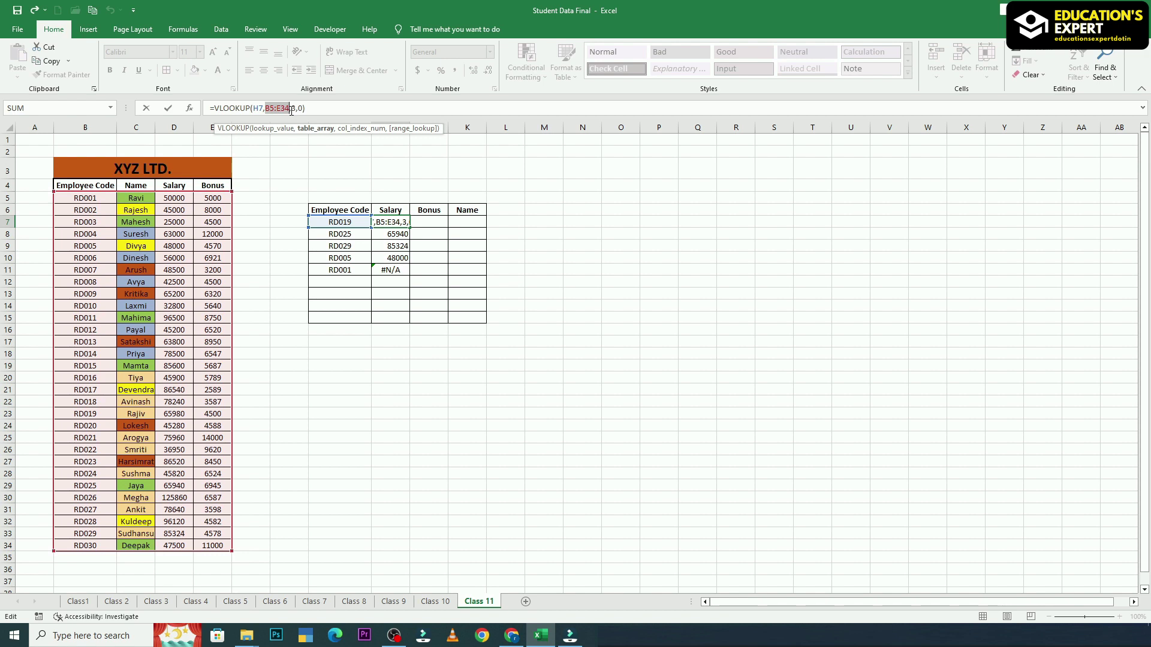
key("F4")
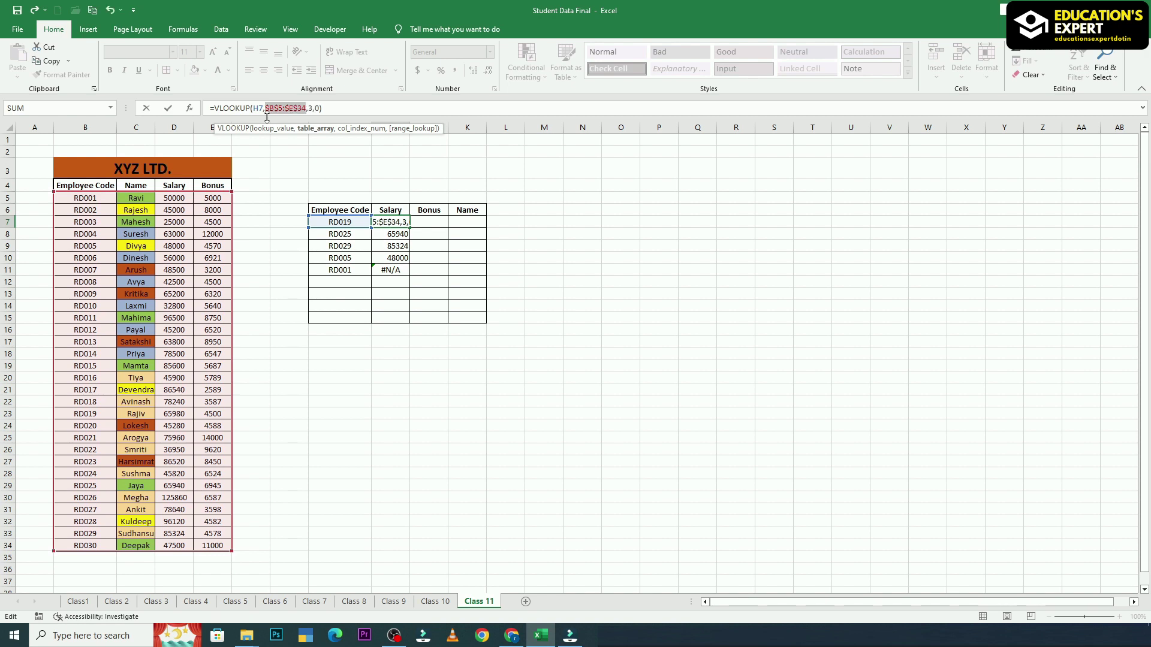
left_click(324, 109)
key("Return")
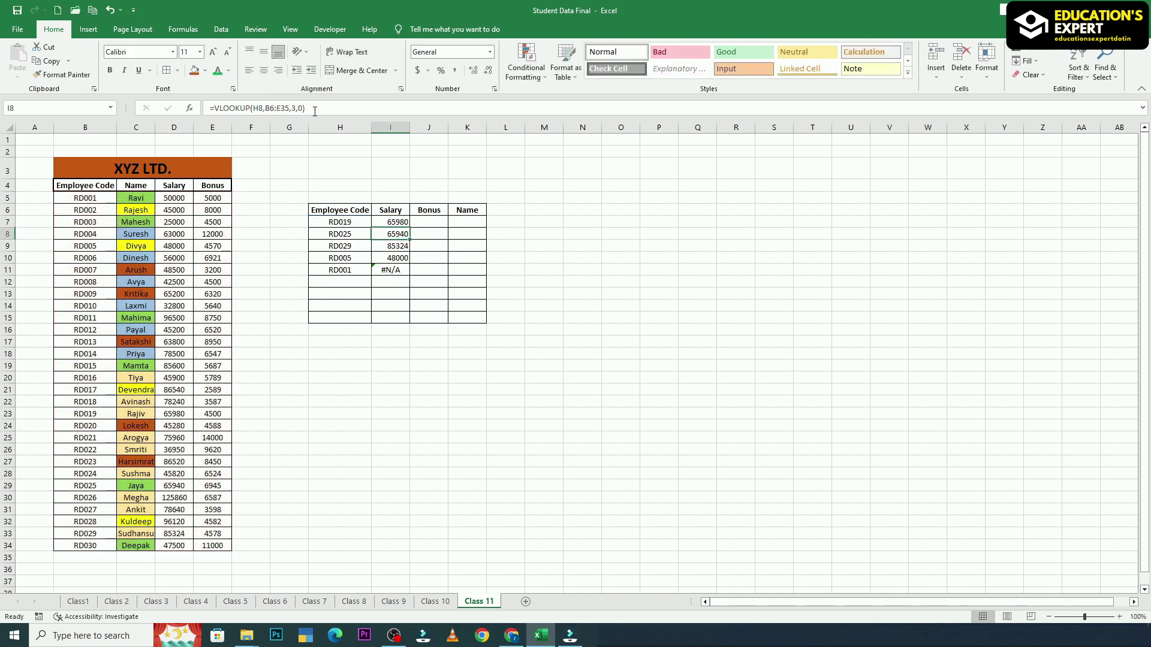
left_click(406, 226)
left_click_drag(410, 228, 410, 273)
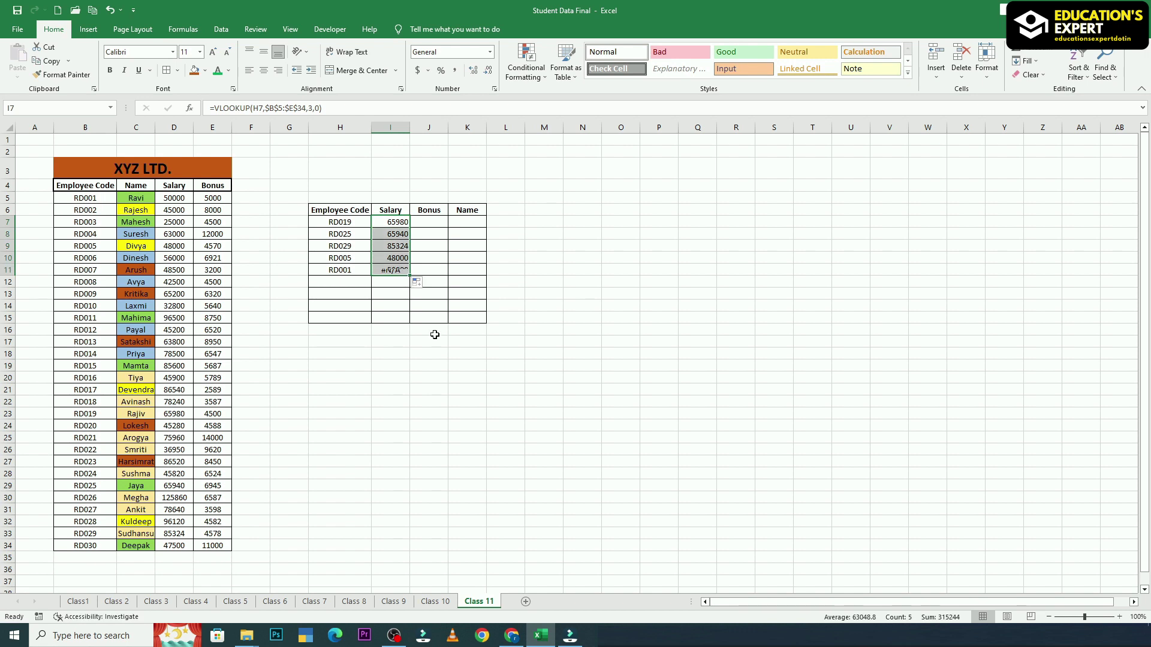
Check the locked table range in each filled salary formula between I7 and I11.
left_click(396, 257)
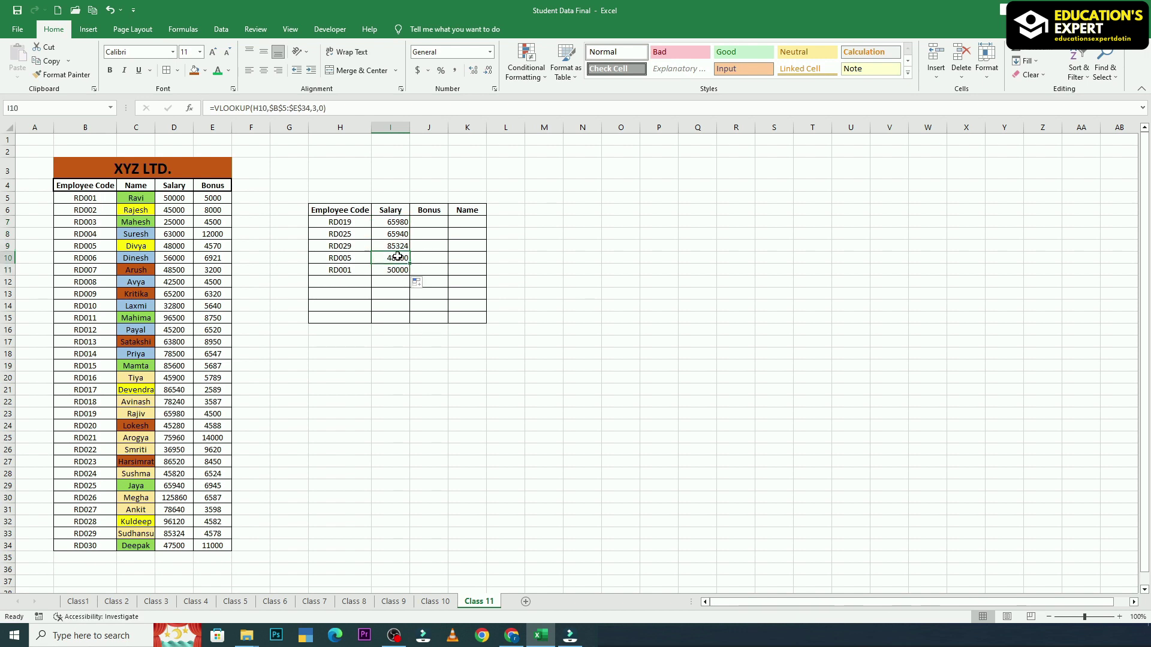
left_click(400, 245)
left_click(398, 233)
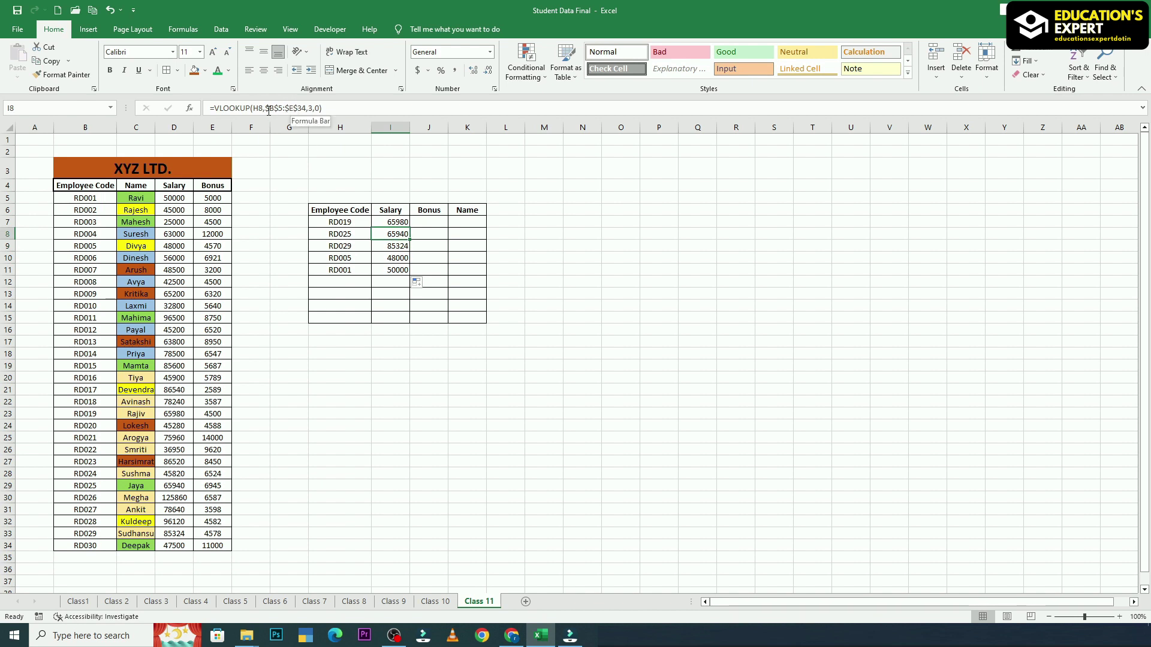
left_click(398, 258)
left_click(399, 250)
left_click(398, 258)
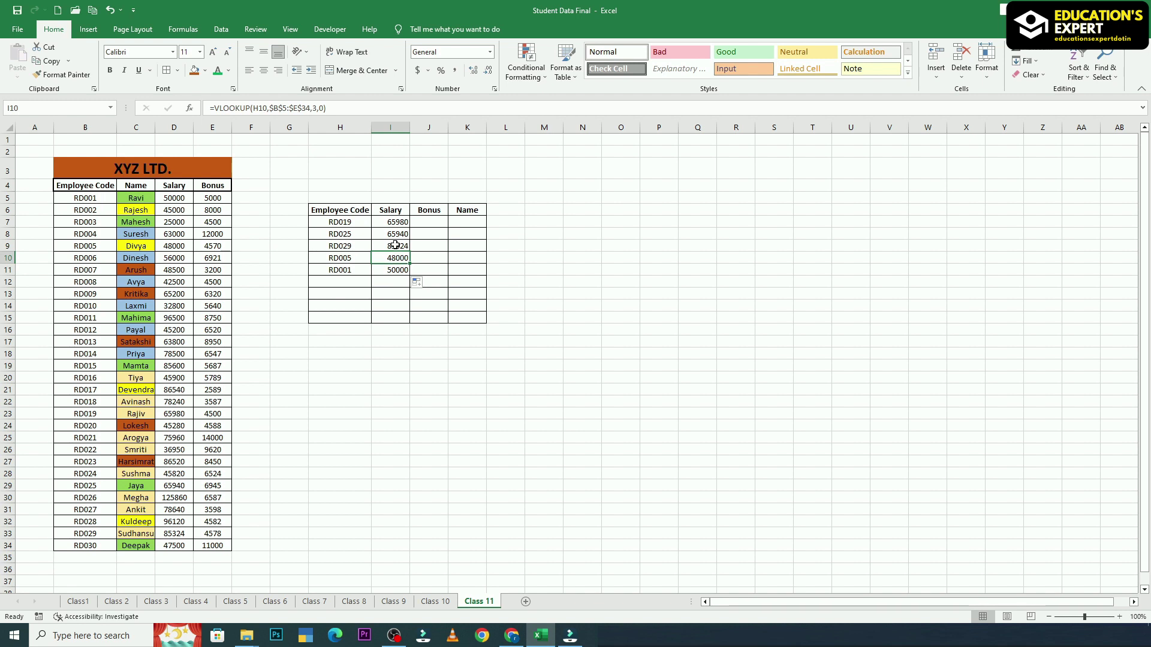
left_click(395, 246)
left_click(396, 234)
left_click(398, 222)
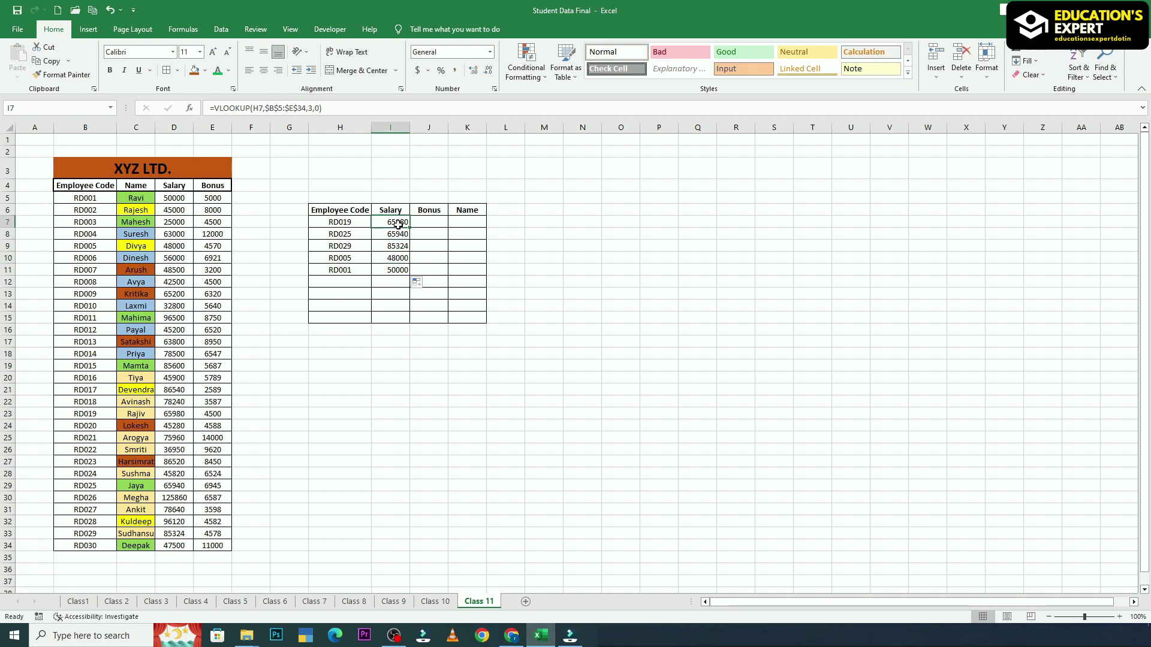
left_click(400, 271)
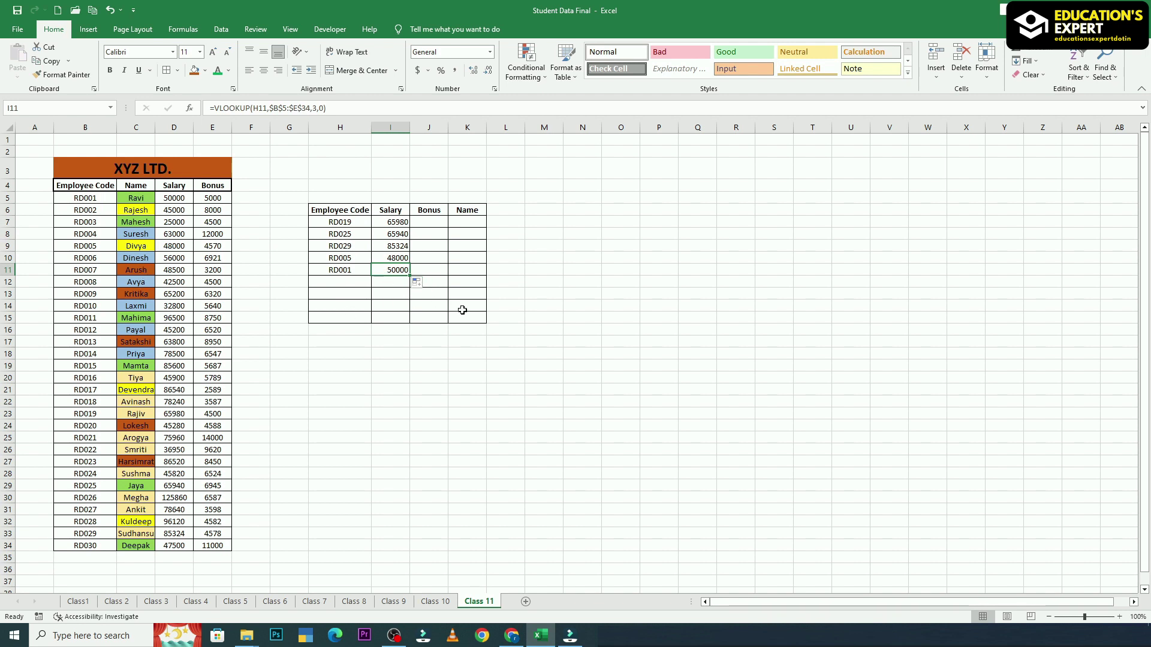
Undo the fill down the Salary column and the locking of the table range in I7.
key("ctrl+z")
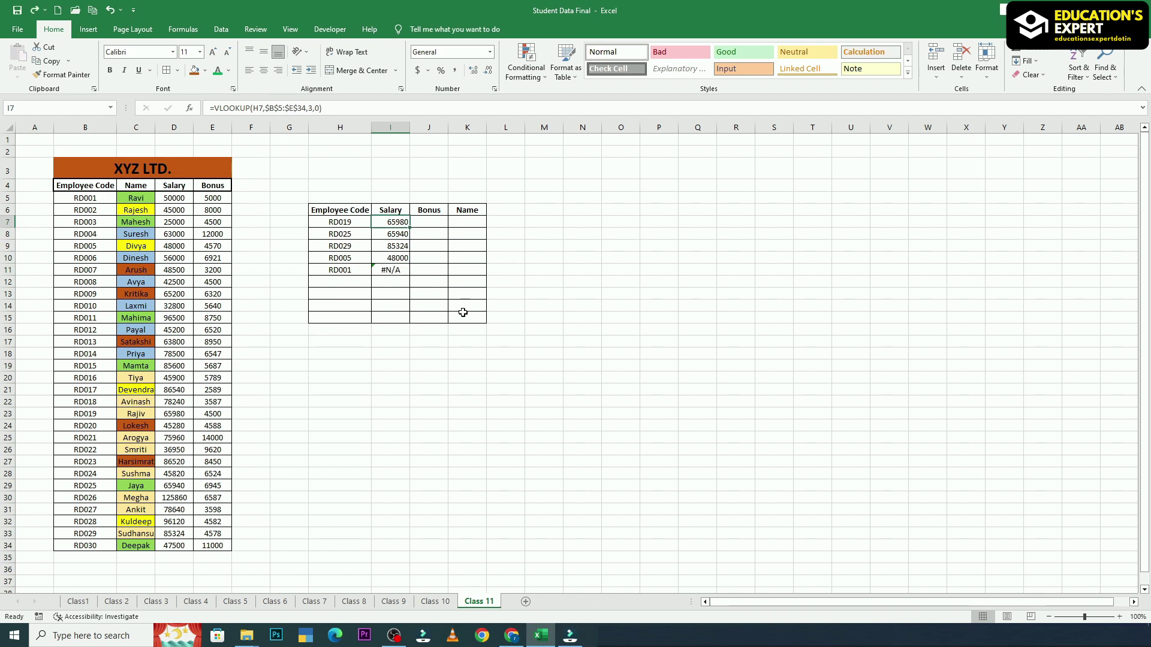
left_click(636, 258)
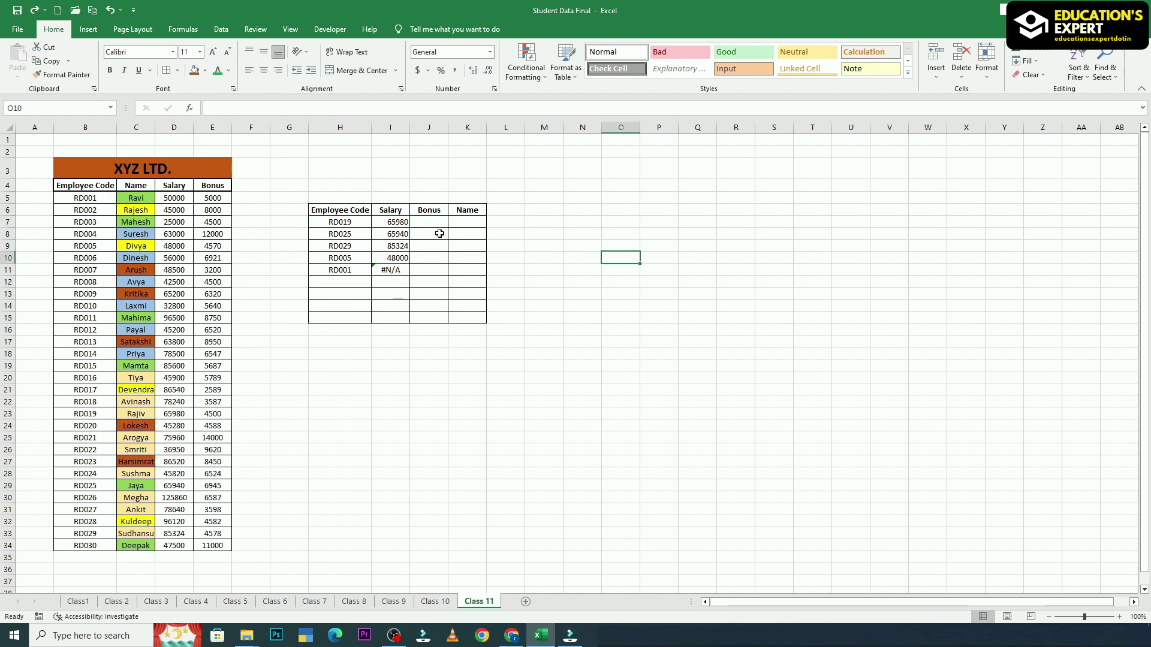
Review how the relative table range shifts from row to row in the salary formulas I7 through I11.
left_click(397, 221)
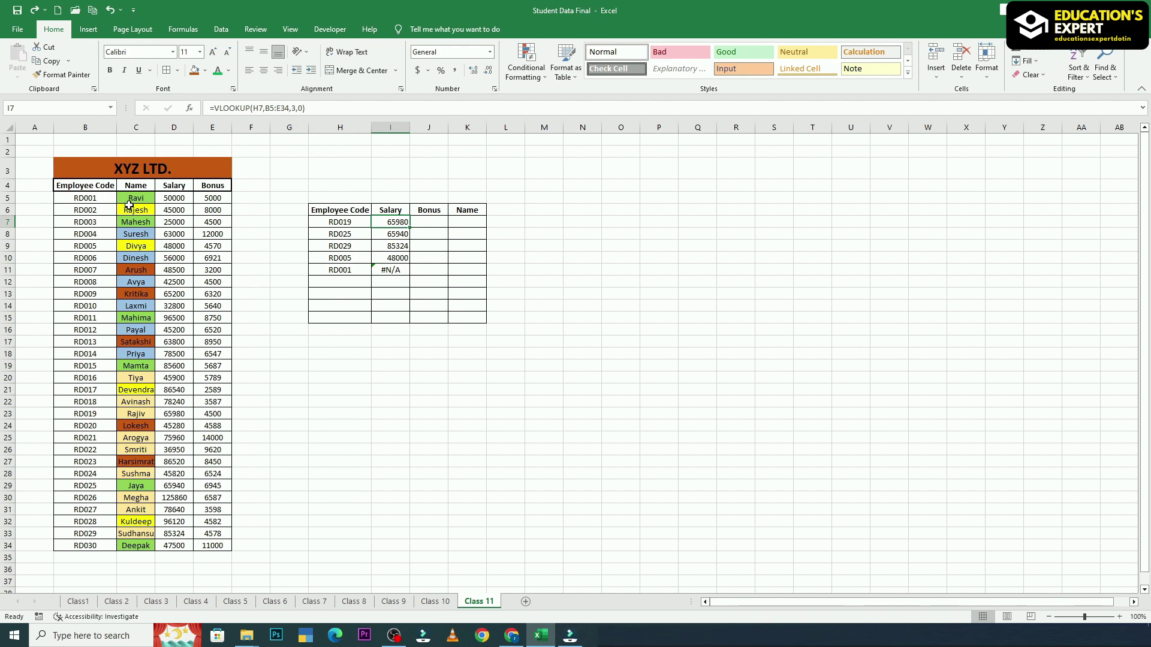
left_click(402, 236)
left_click(400, 247)
left_click(399, 259)
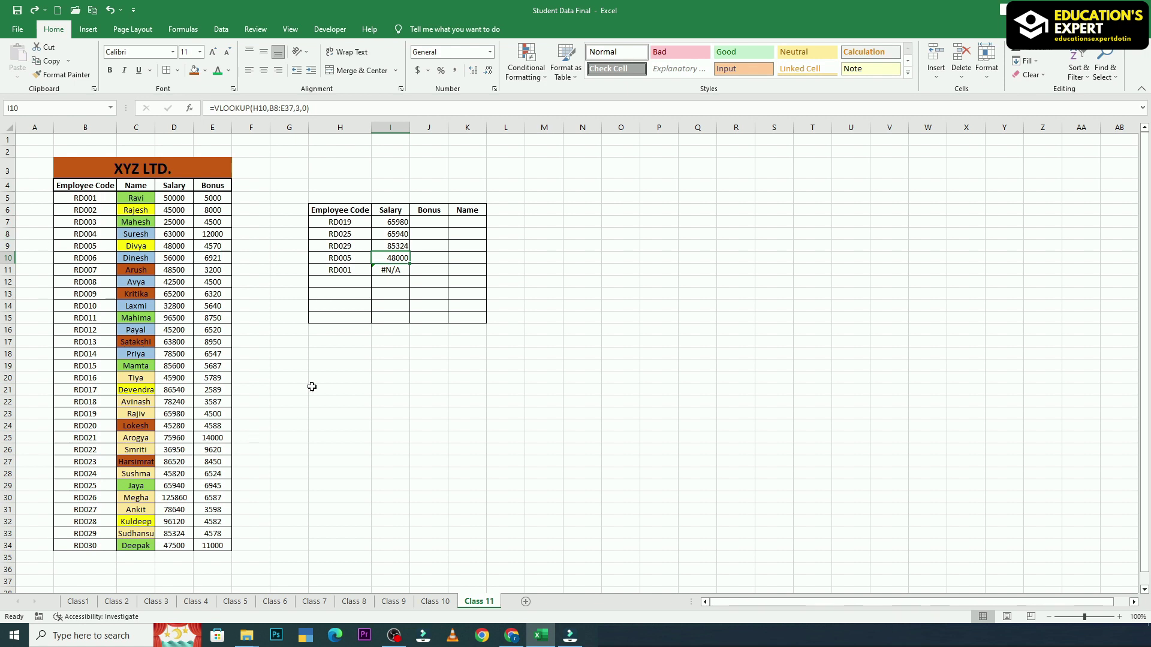
left_click(390, 269)
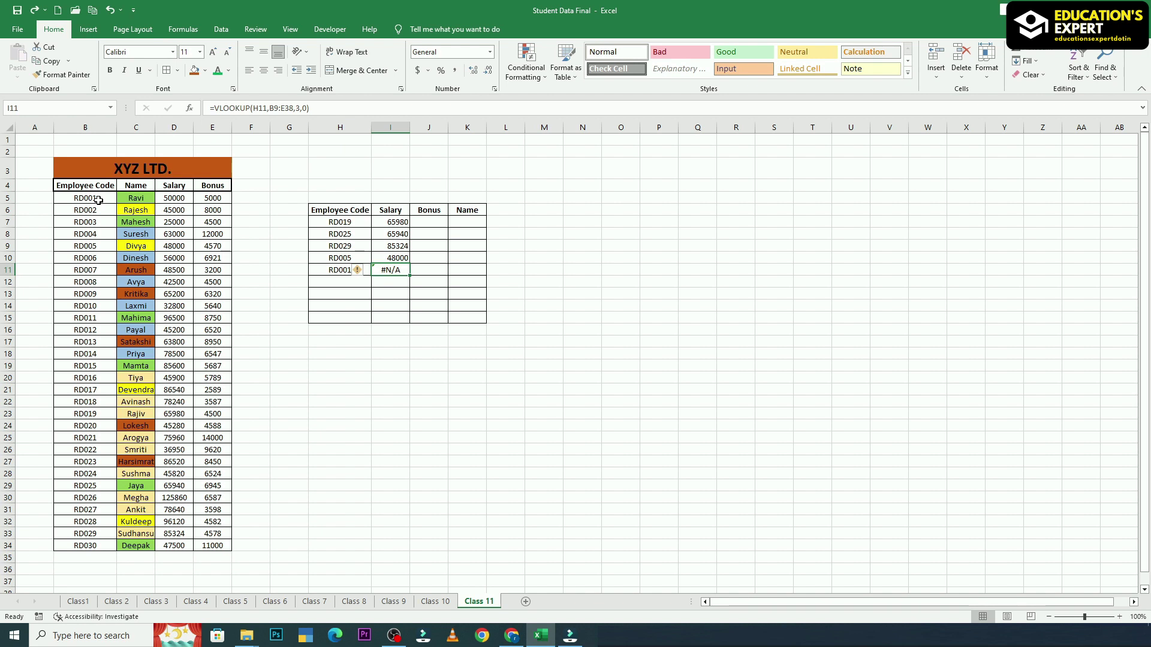
Make the table range in the I7 salary VLOOKUP absolute as $B$5:$E$34.
left_click(391, 223)
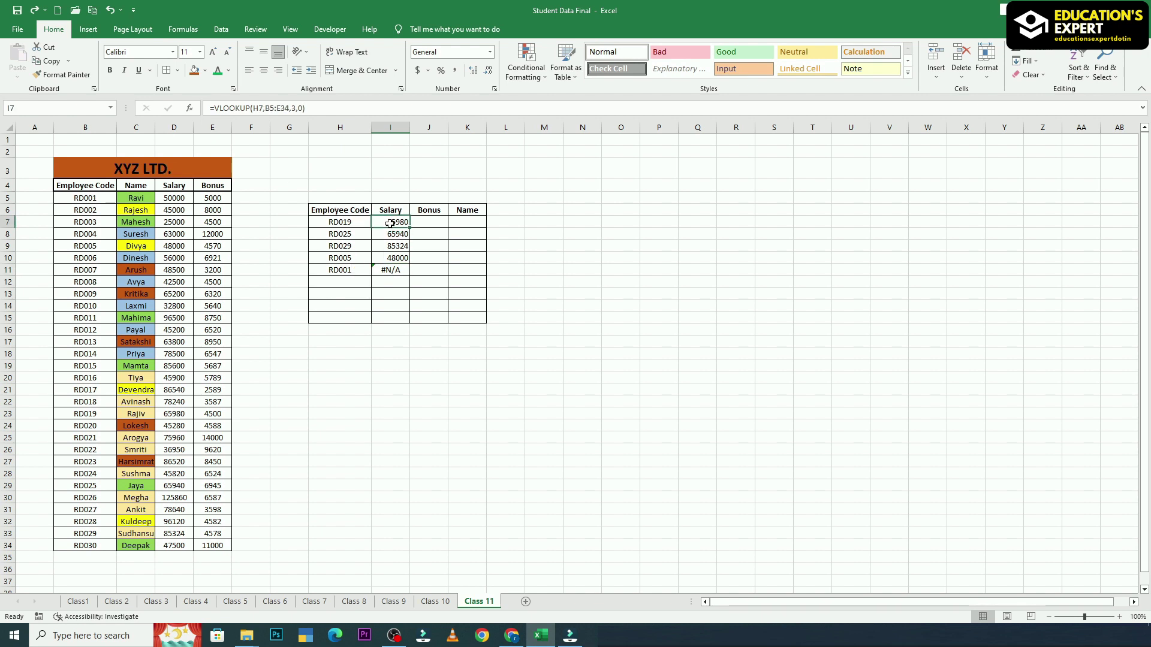
left_click(266, 107)
left_click_drag(265, 108, 291, 108)
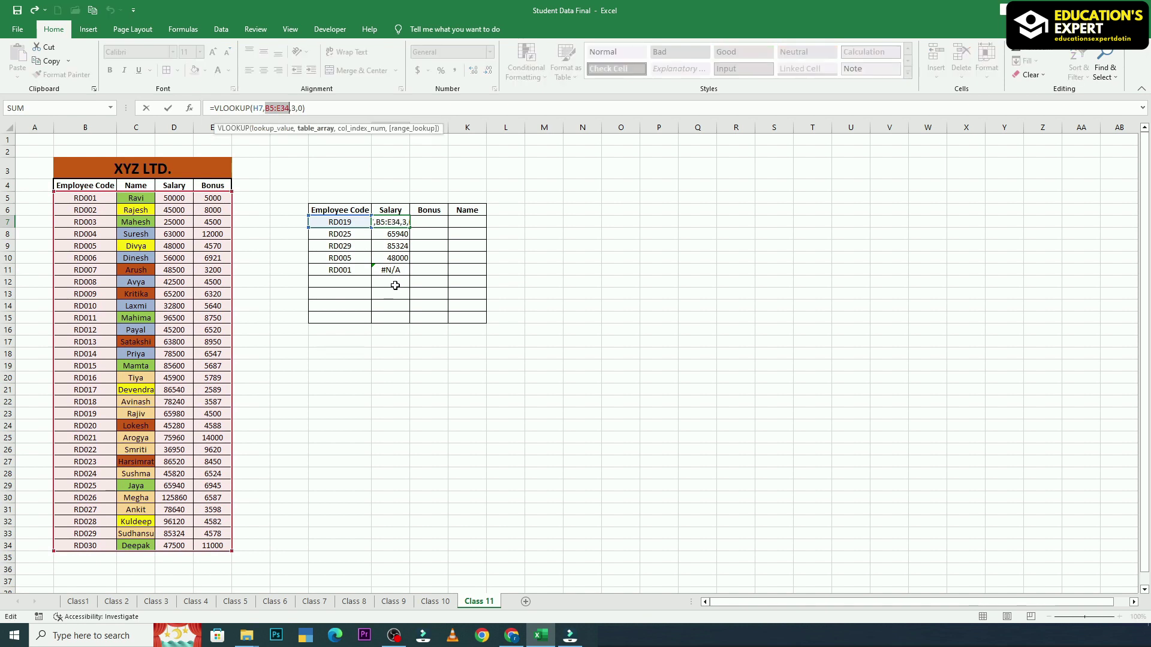
key("F4")
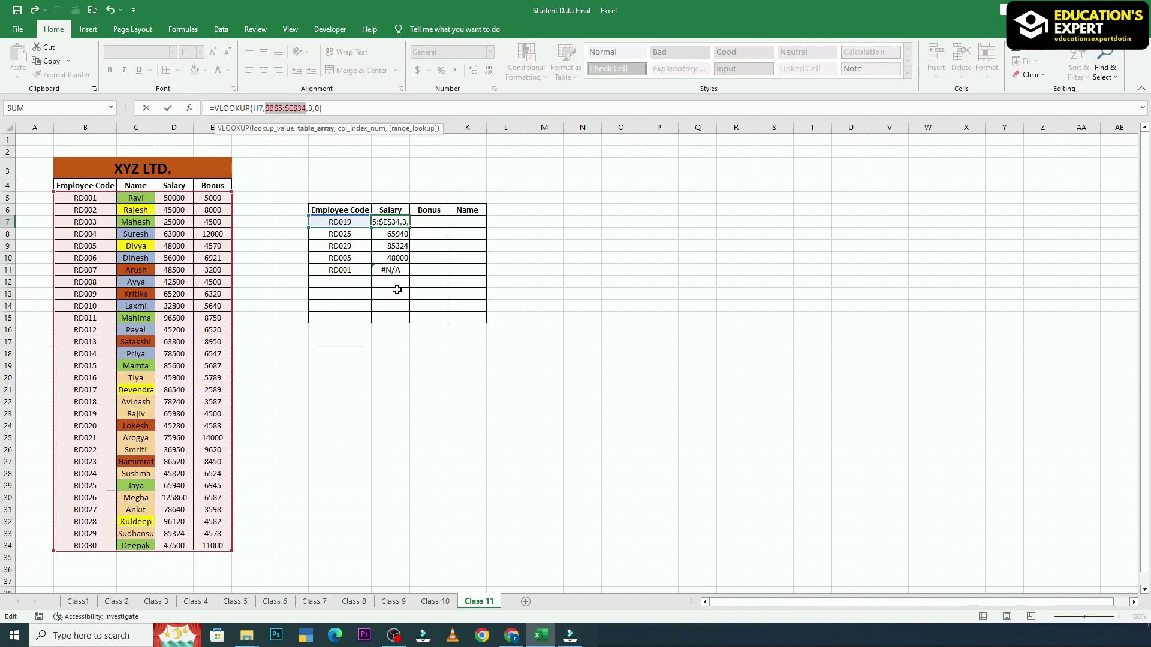
left_click(332, 110)
key("Return")
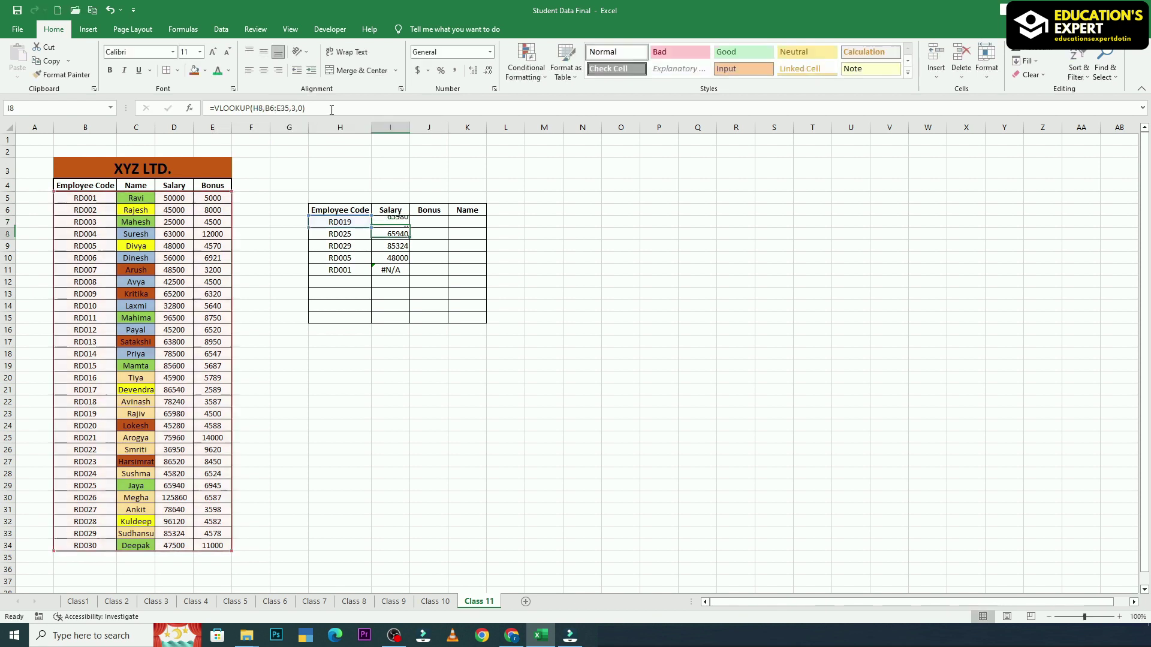
Fill the I7 salary lookup with the absolute range down to I11.
left_click(400, 223)
left_click_drag(410, 228, 410, 274)
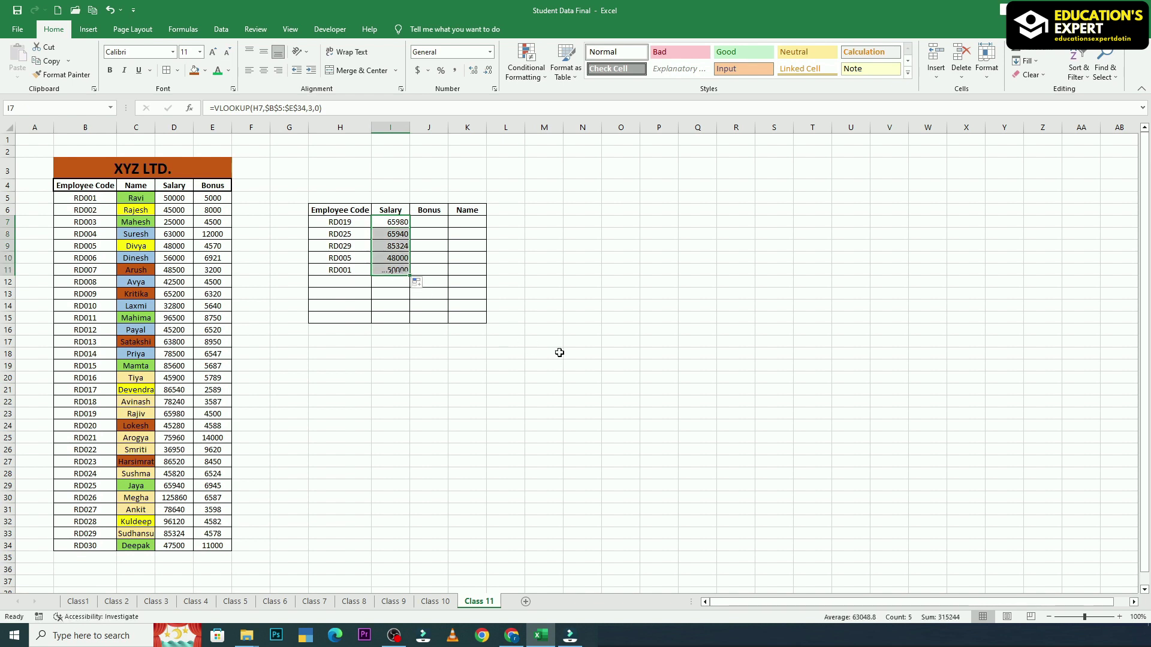
left_click(580, 342)
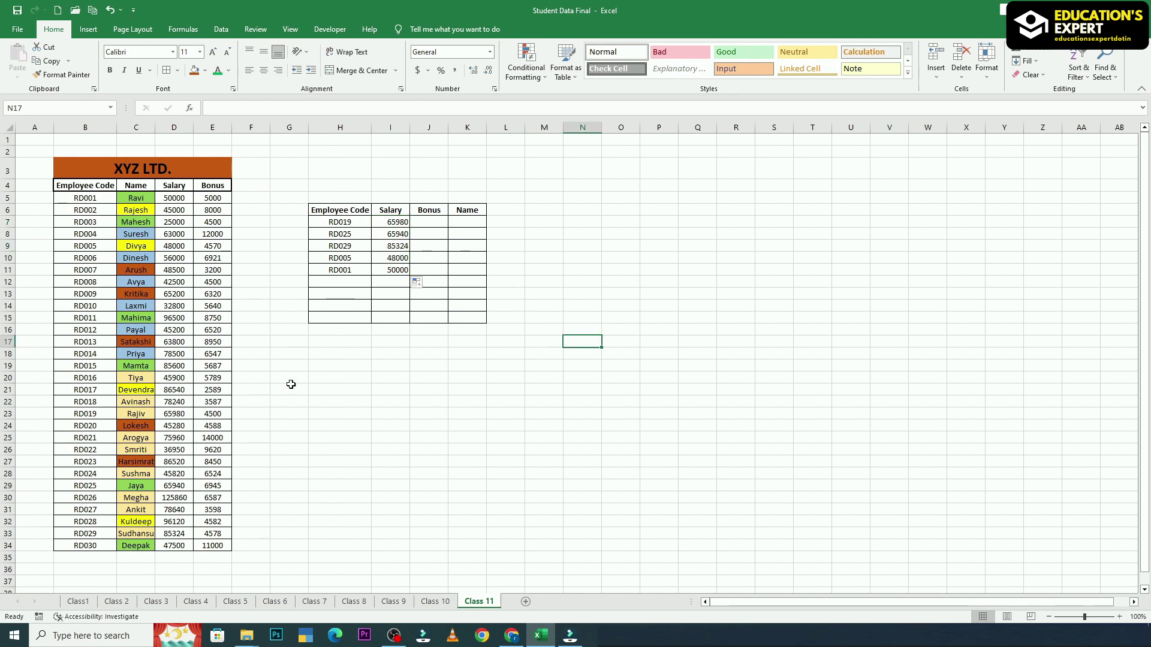
Copy employee code RD027 from B31 into H12 of the second table.
left_click(94, 513)
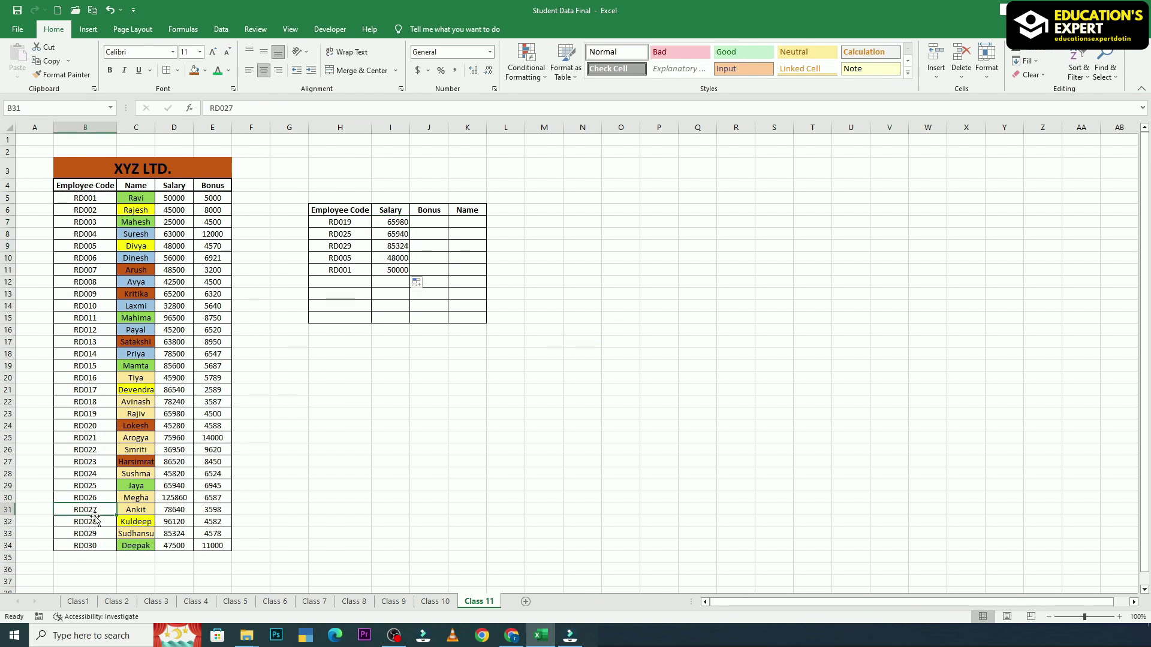
key("ctrl+c")
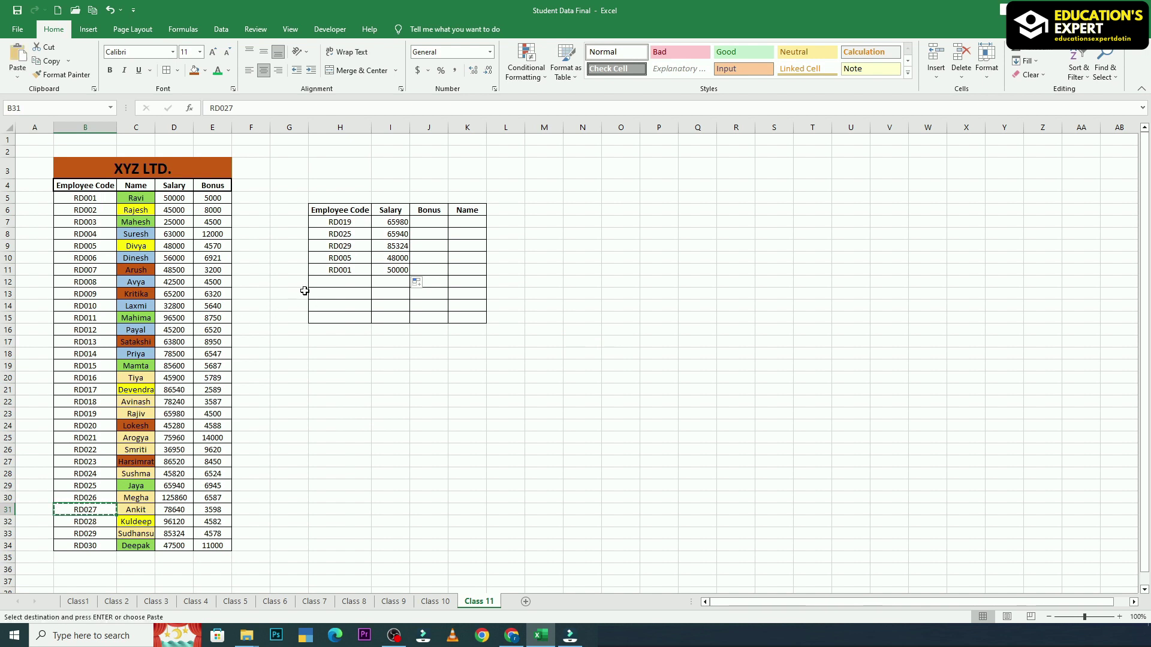
left_click(338, 280)
key("ctrl+v")
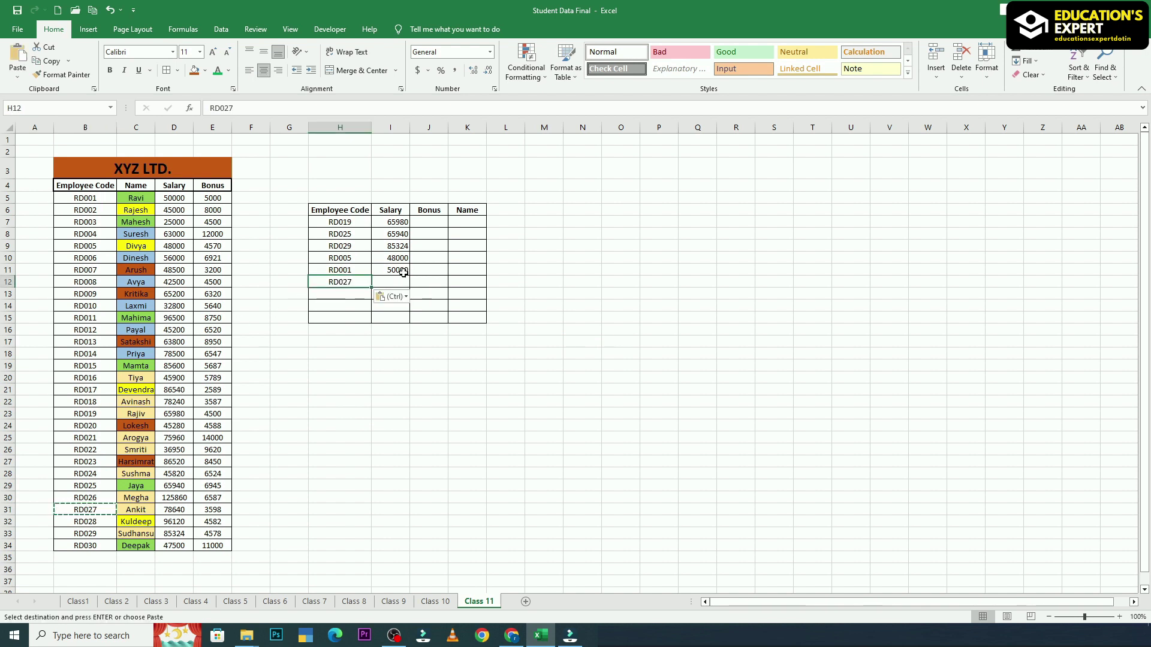
Fill the salary lookup from I11 into I12 for the RD027 row.
left_click(403, 273)
left_click_drag(412, 276, 412, 287)
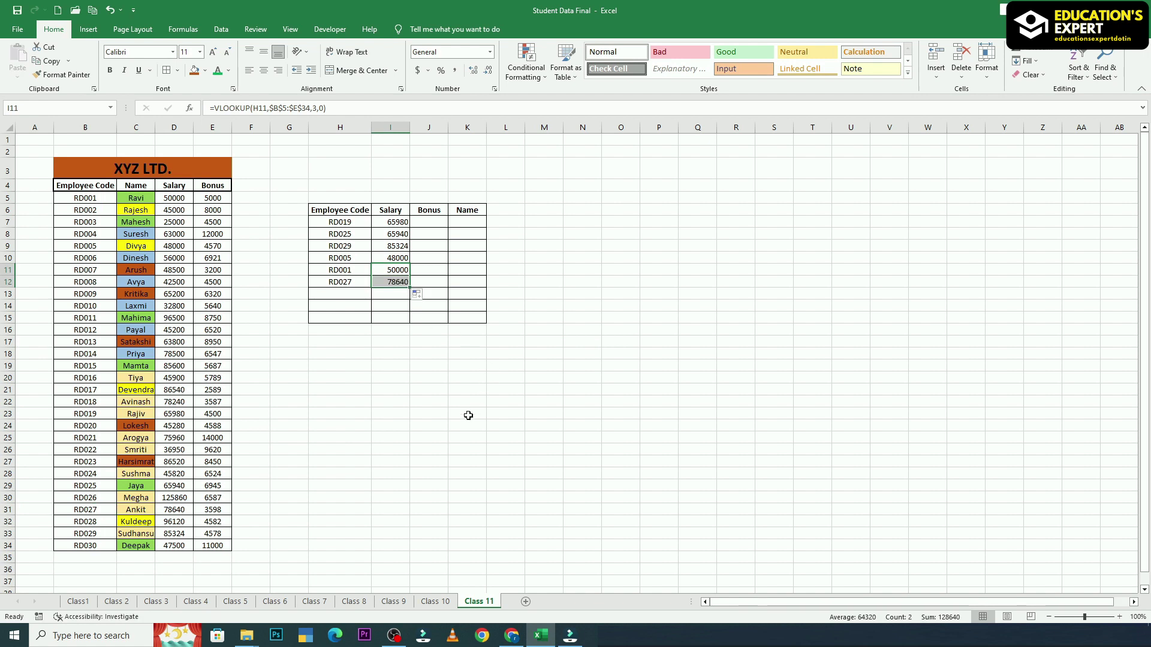
left_click(467, 414)
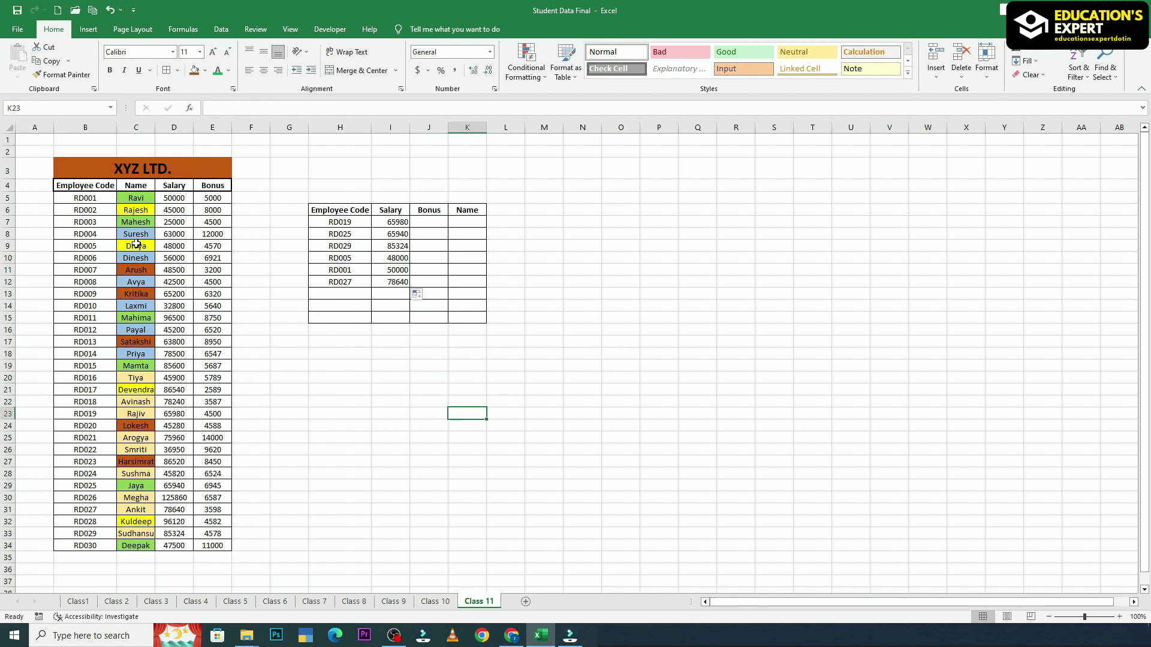
Copy employee code RD003 from B7 into H13 and fill the salary lookup from I12 into I13.
left_click(78, 219)
key("ctrl+c")
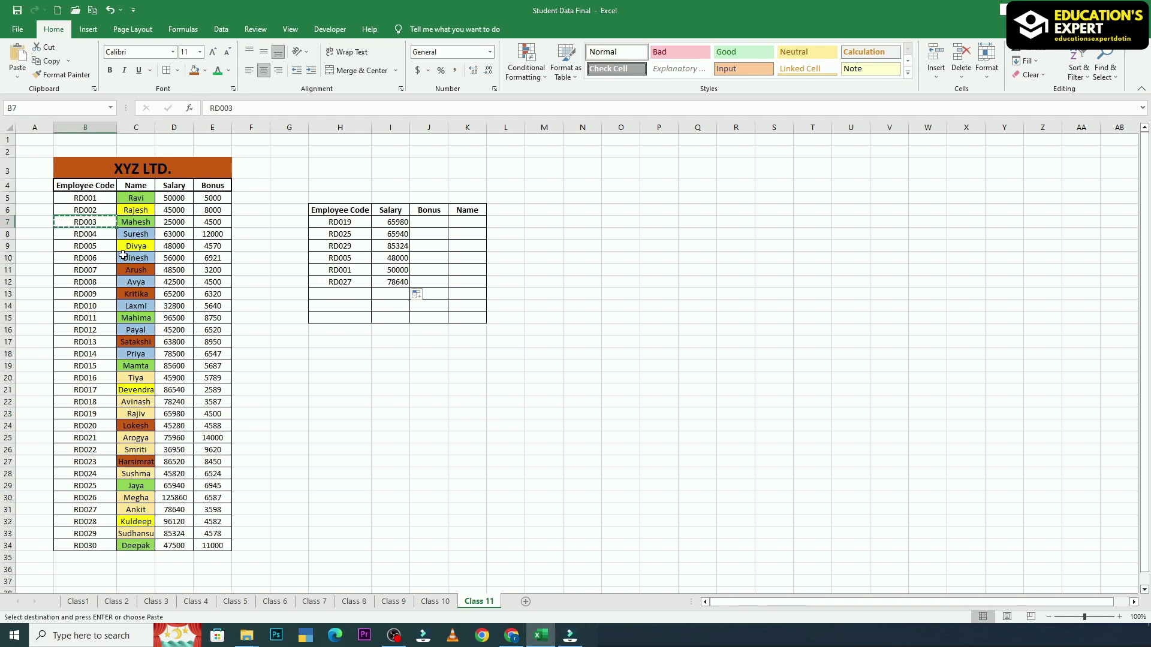
left_click(323, 297)
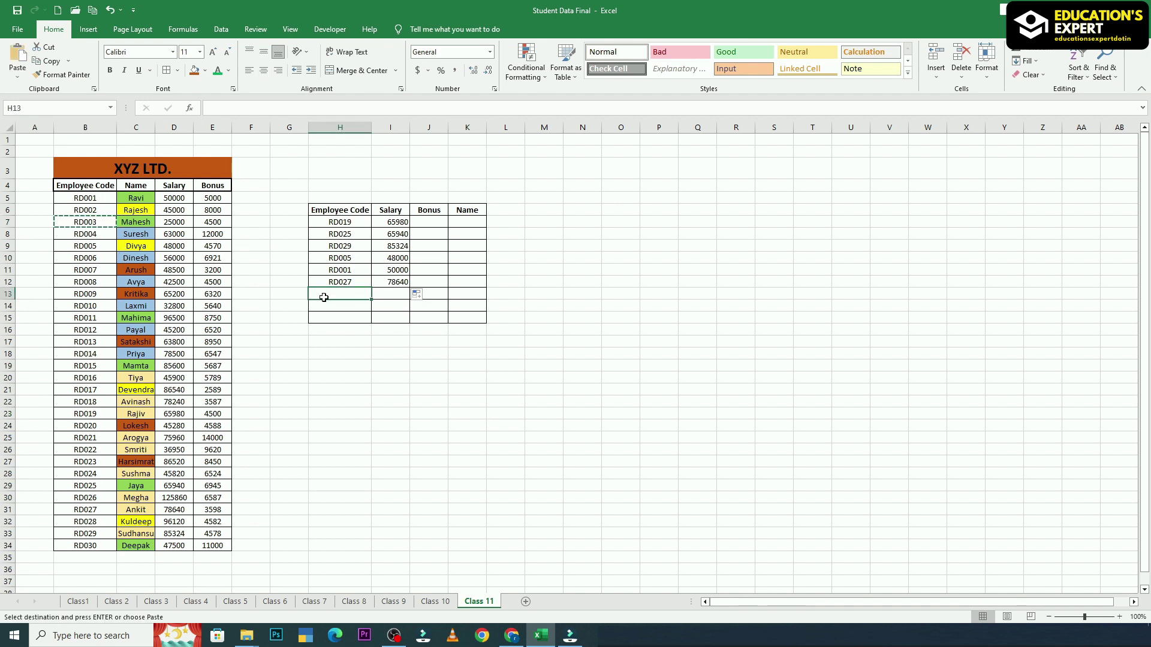
key("ctrl+v")
left_click(401, 279)
double_click(409, 288)
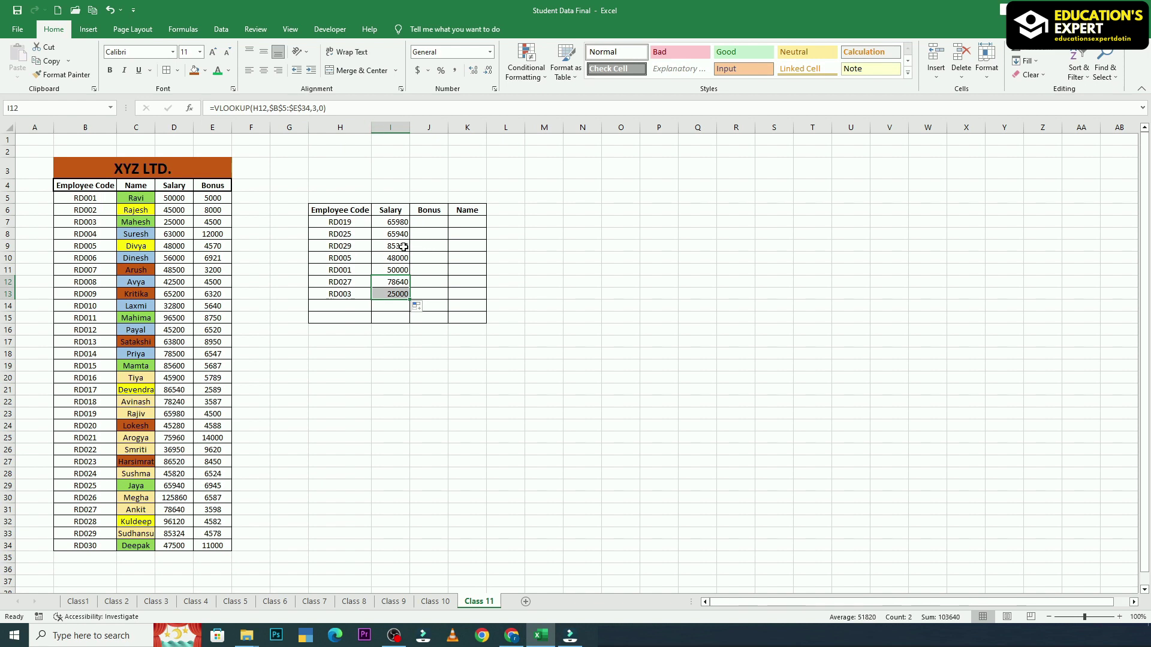
Enter the bonus lookup =VLOOKUP(H7,$B$5:$E$34,4,0) in J7, making the table range absolute.
left_click(444, 223)
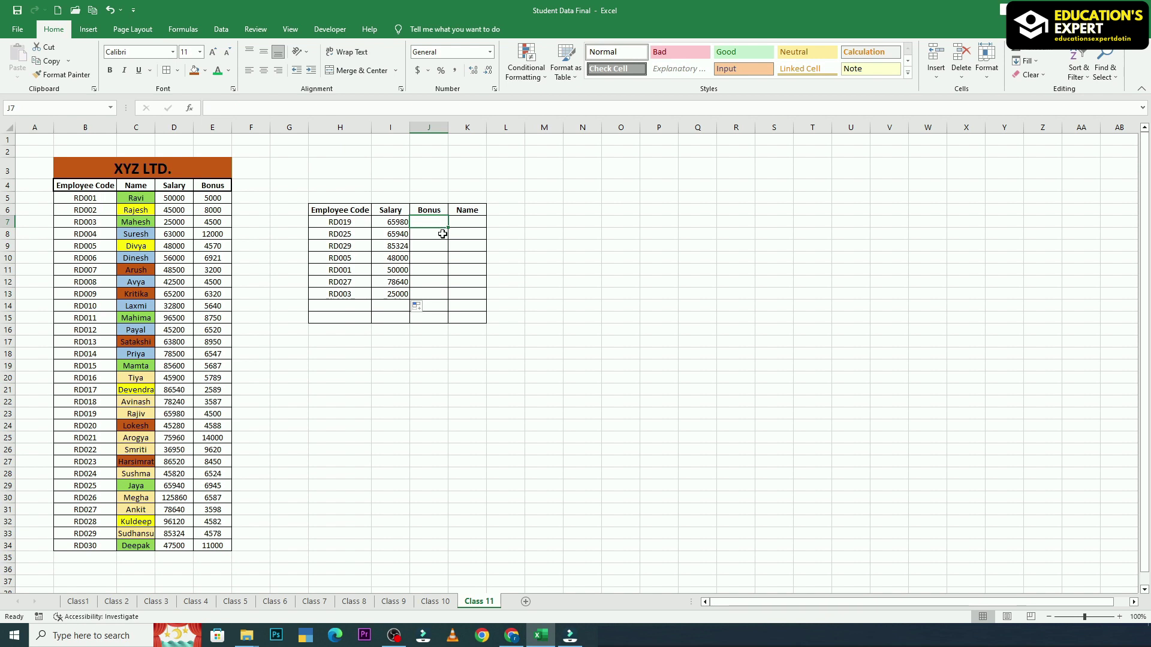
type("=vl")
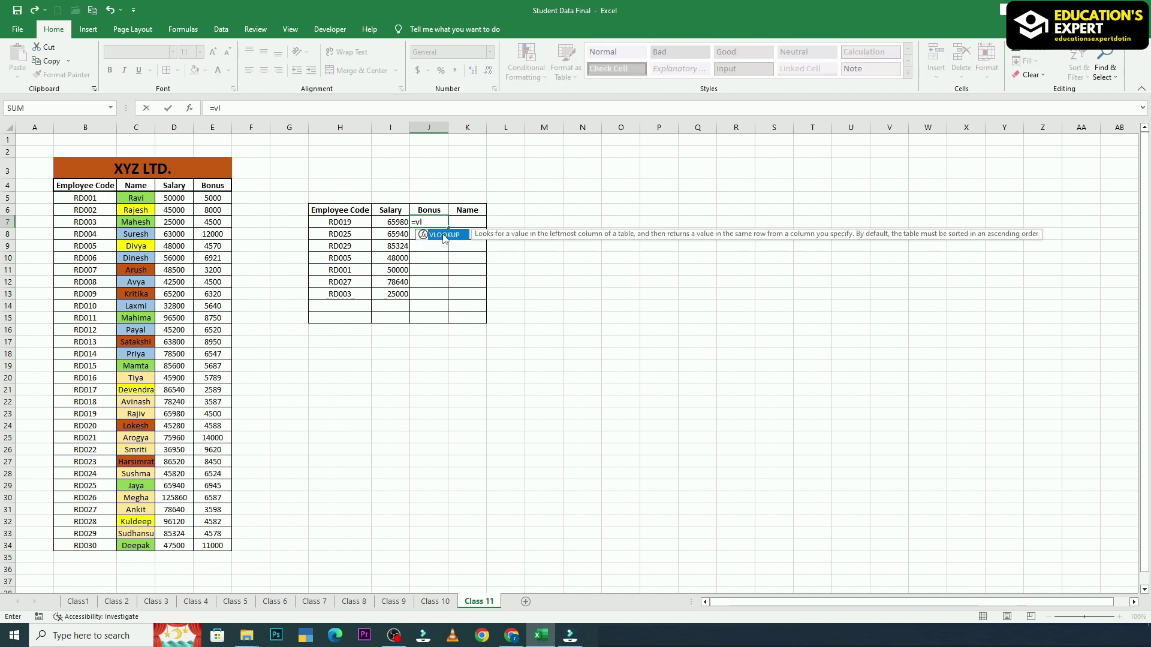
double_click(443, 235)
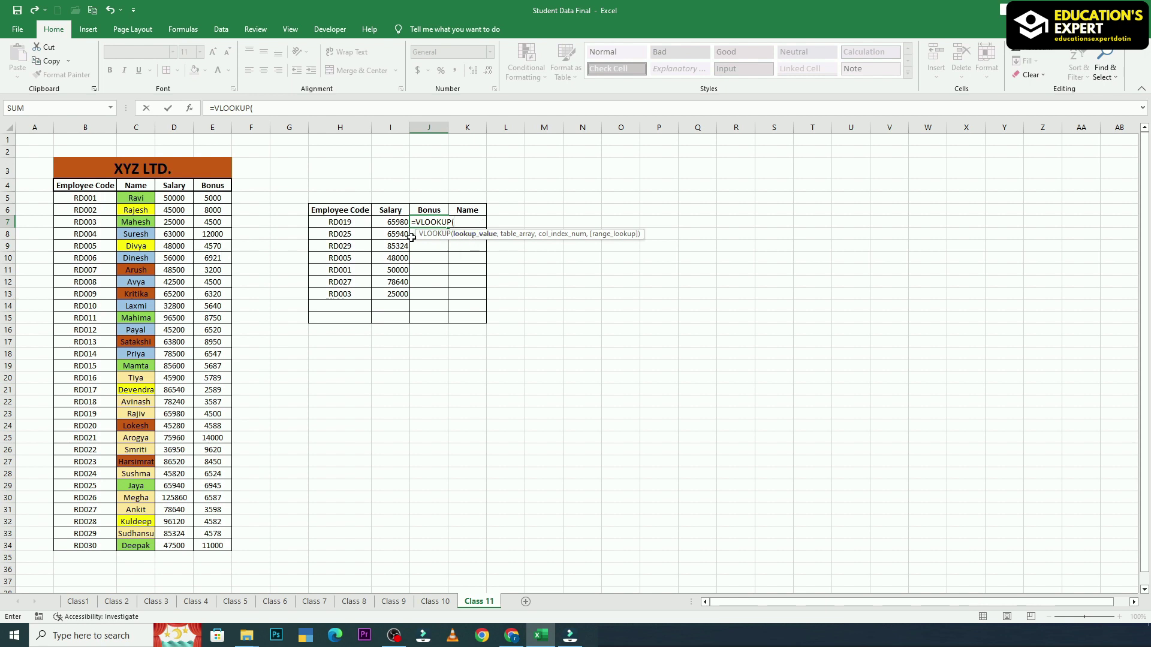
left_click(347, 224)
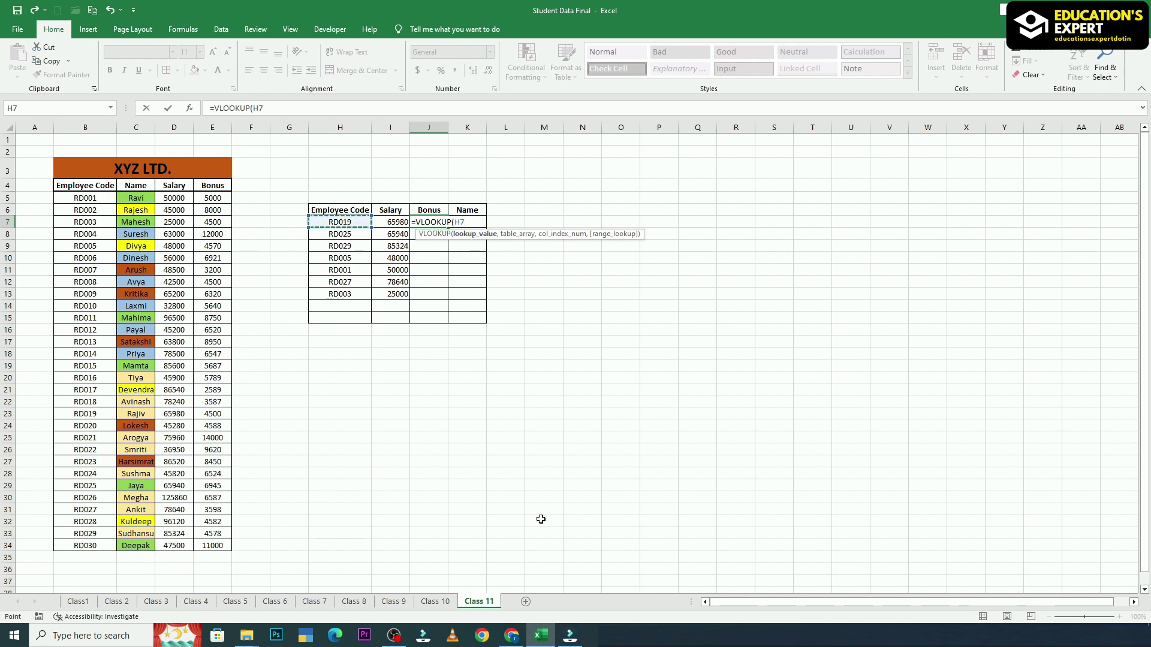
type(",")
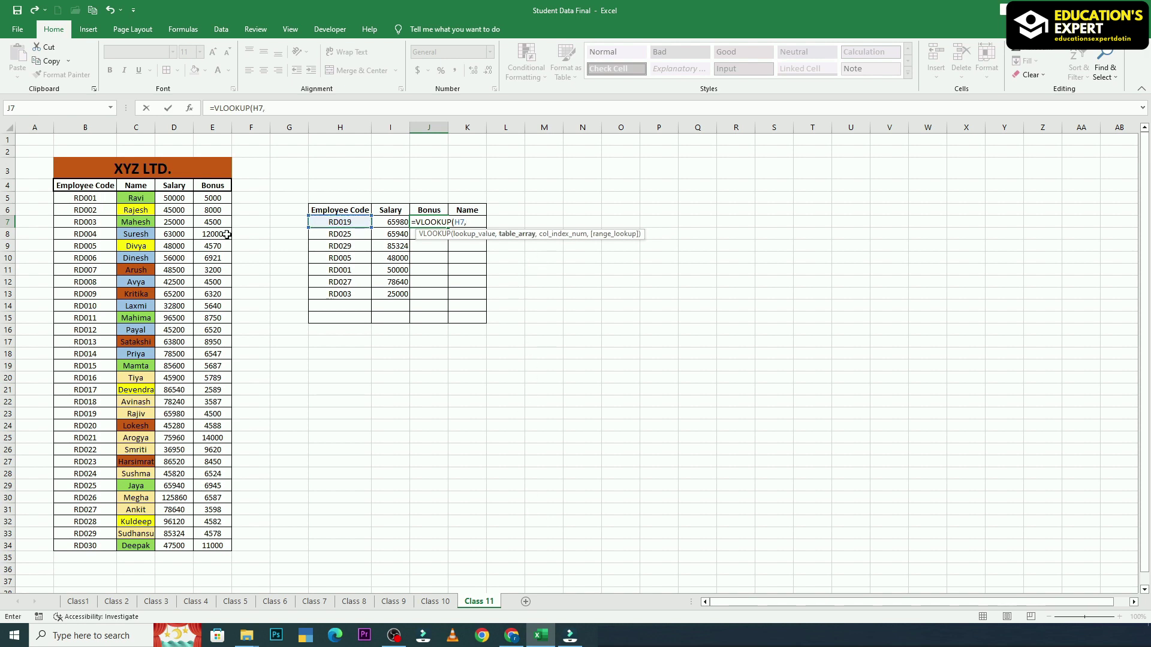
left_click_drag(79, 202, 218, 546)
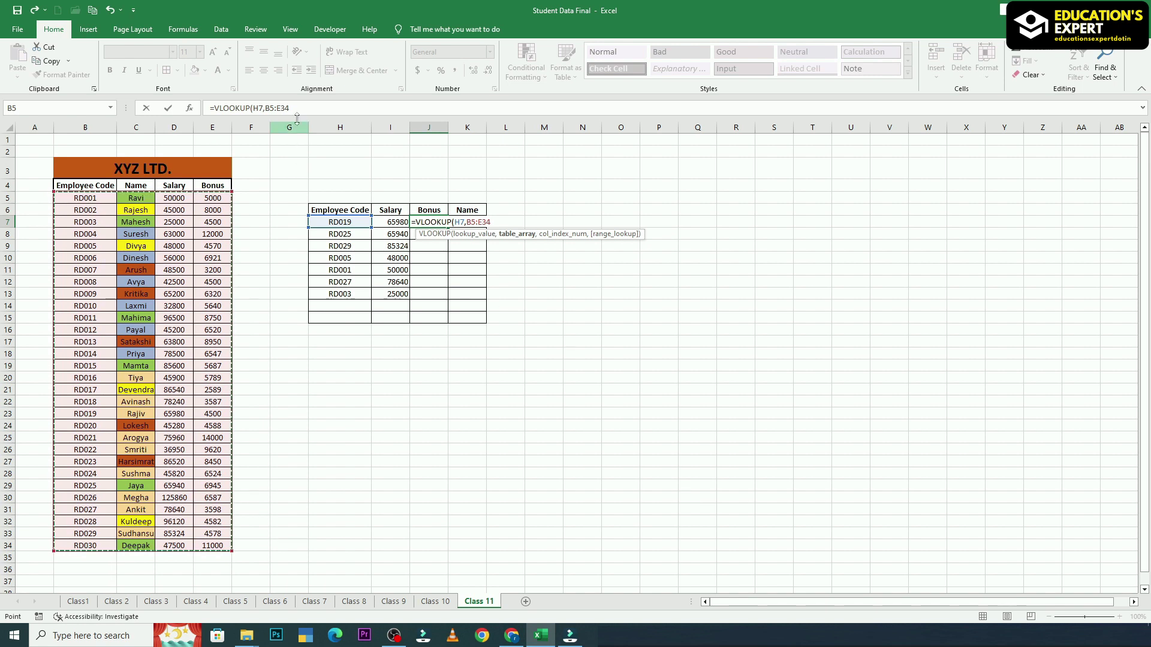
left_click_drag(289, 108, 266, 108)
key("F4")
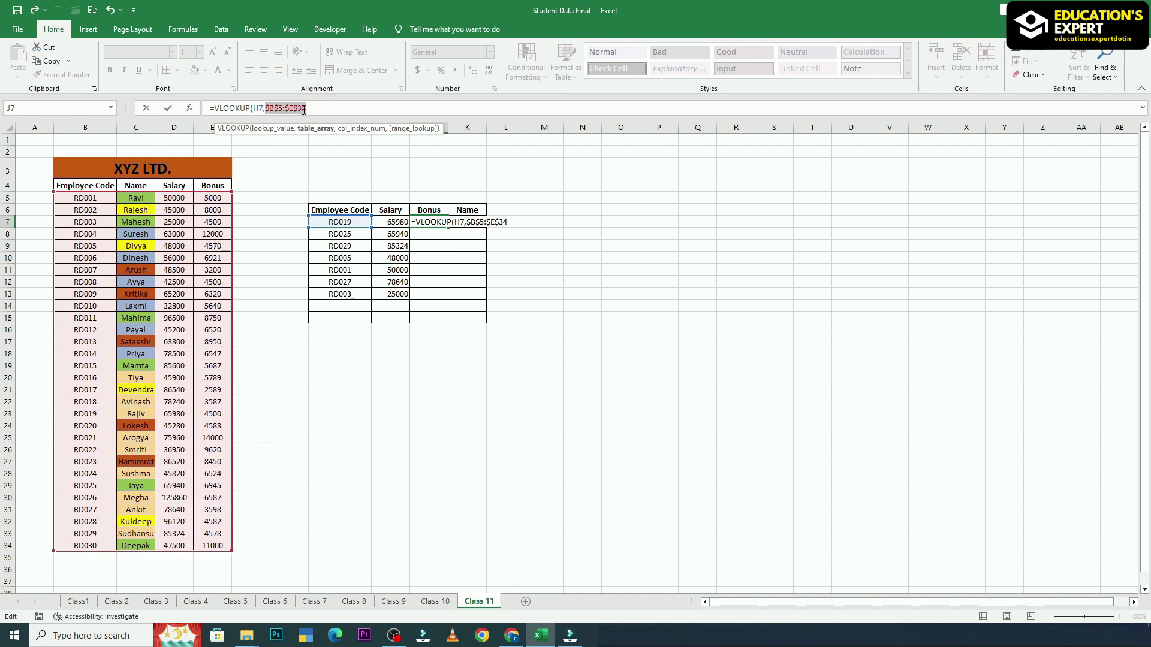
left_click(304, 109)
type(",4")
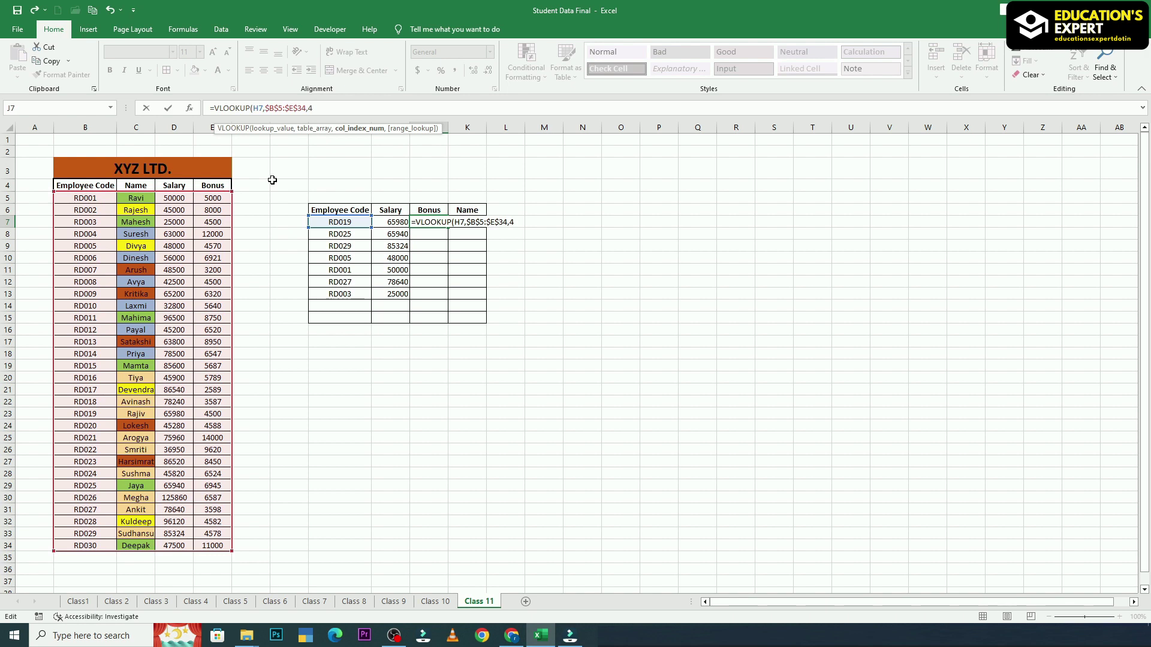
type(",")
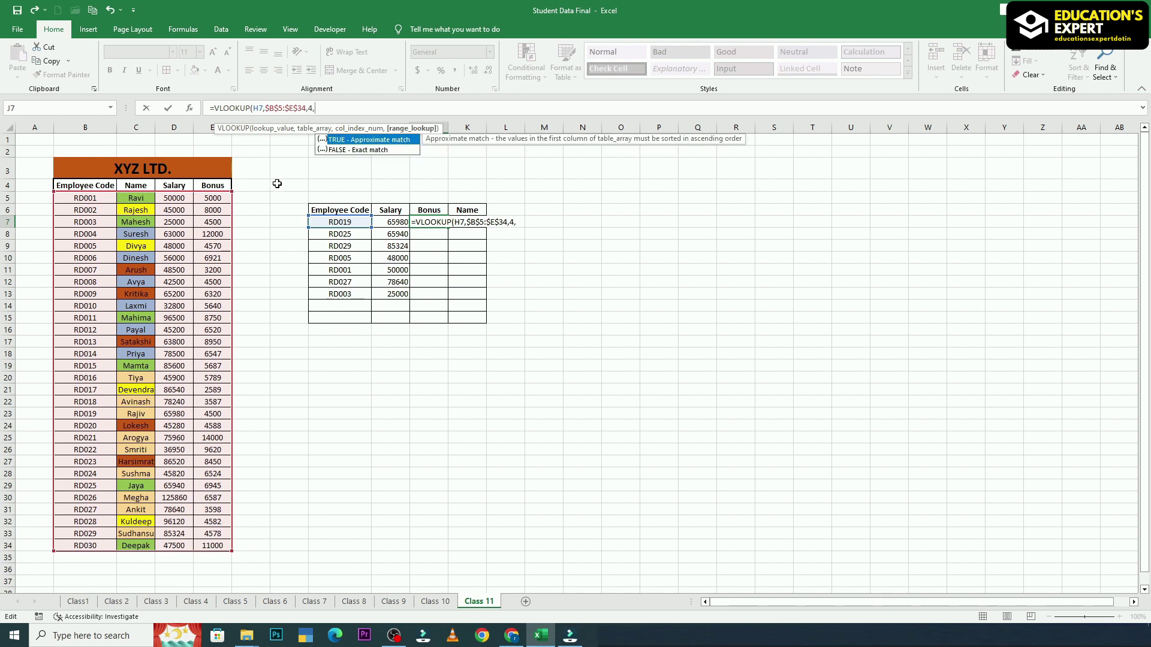
type("0)")
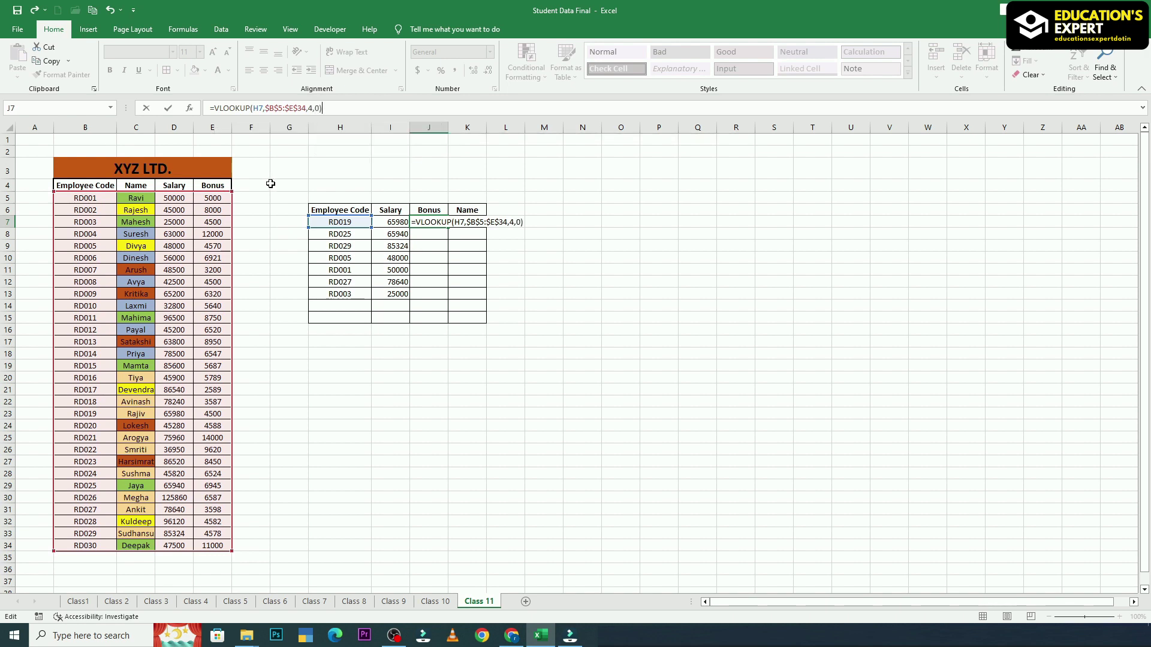
key("Return")
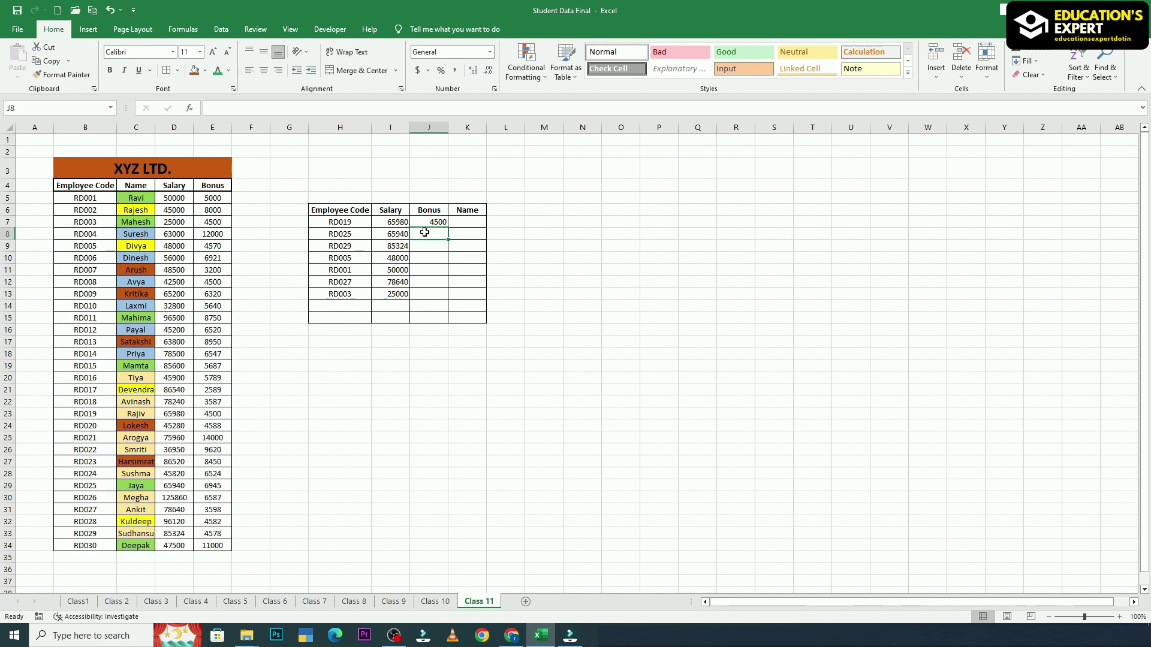
Fill the J7 bonus lookup down the Bonus column to J13.
left_click(444, 224)
left_click_drag(450, 227, 444, 297)
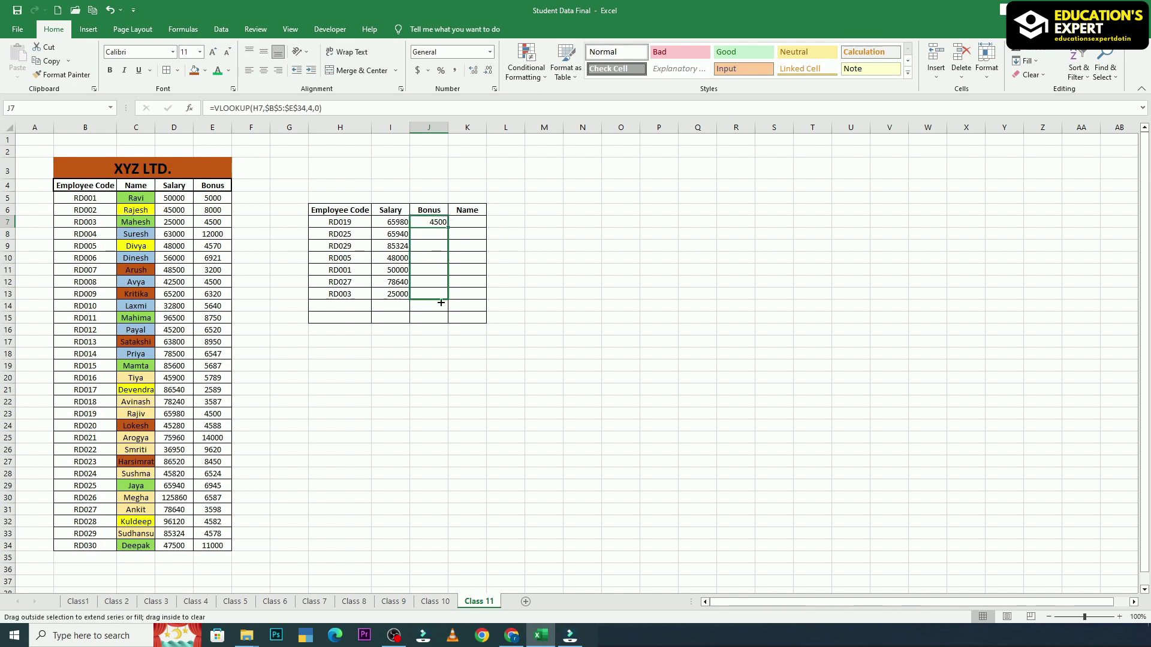
left_click(641, 412)
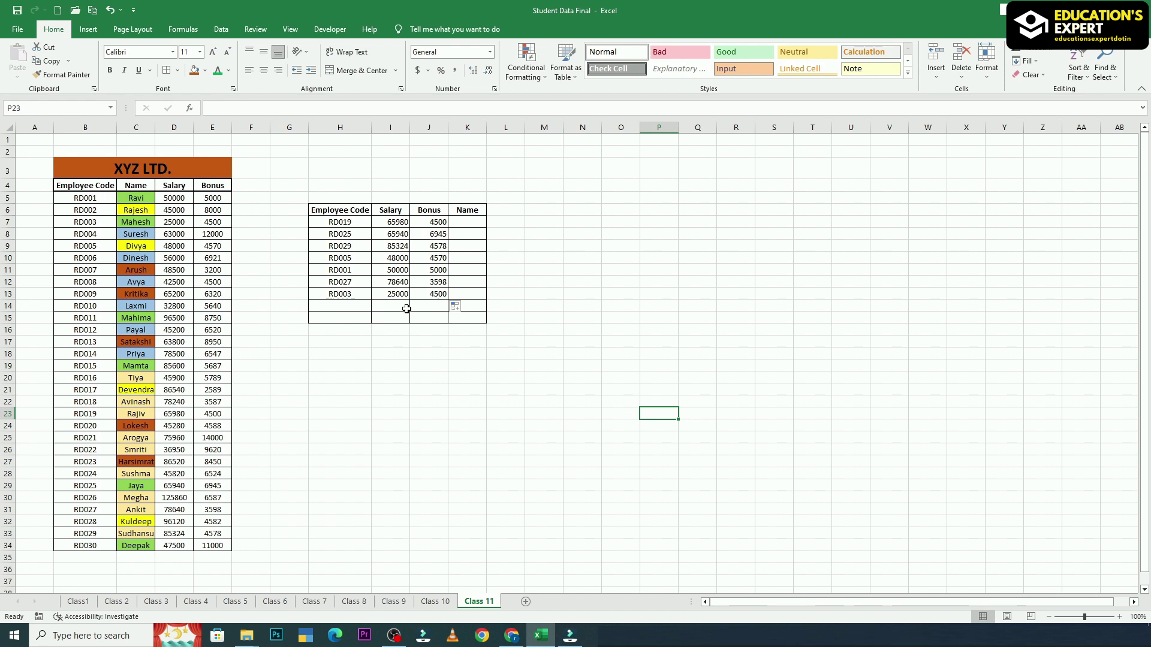
Enter the name lookup =VLOOKUP(H7,$B$5:$E$34,2,0) in K7, using the absolute table range.
left_click(468, 223)
type("=")
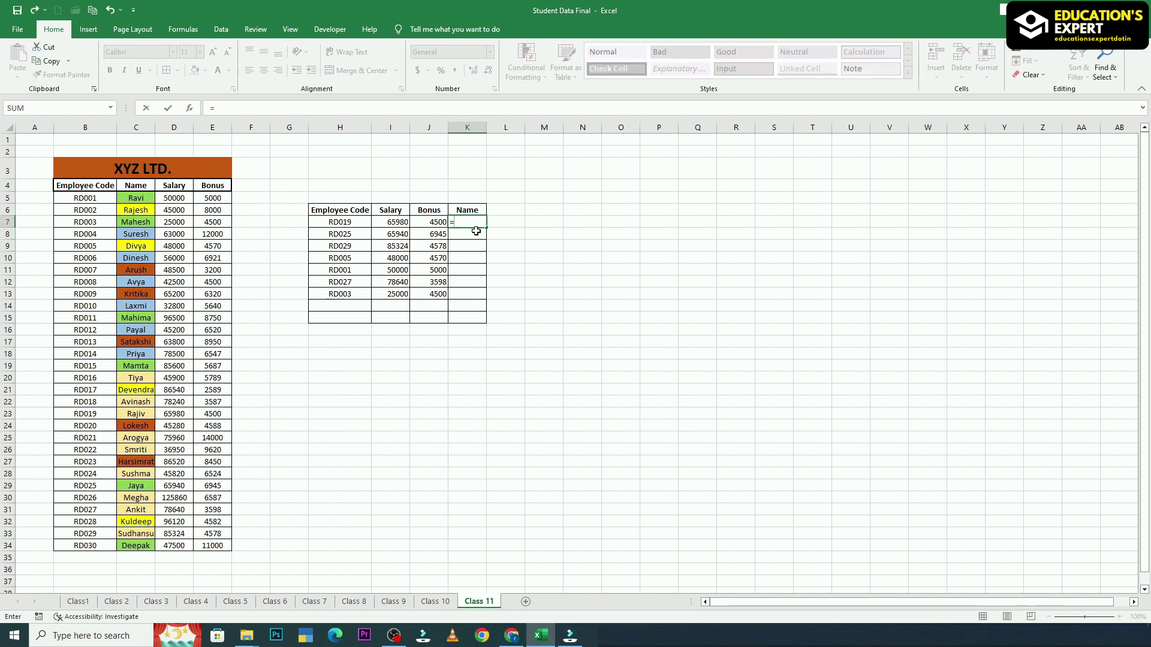
type("vl")
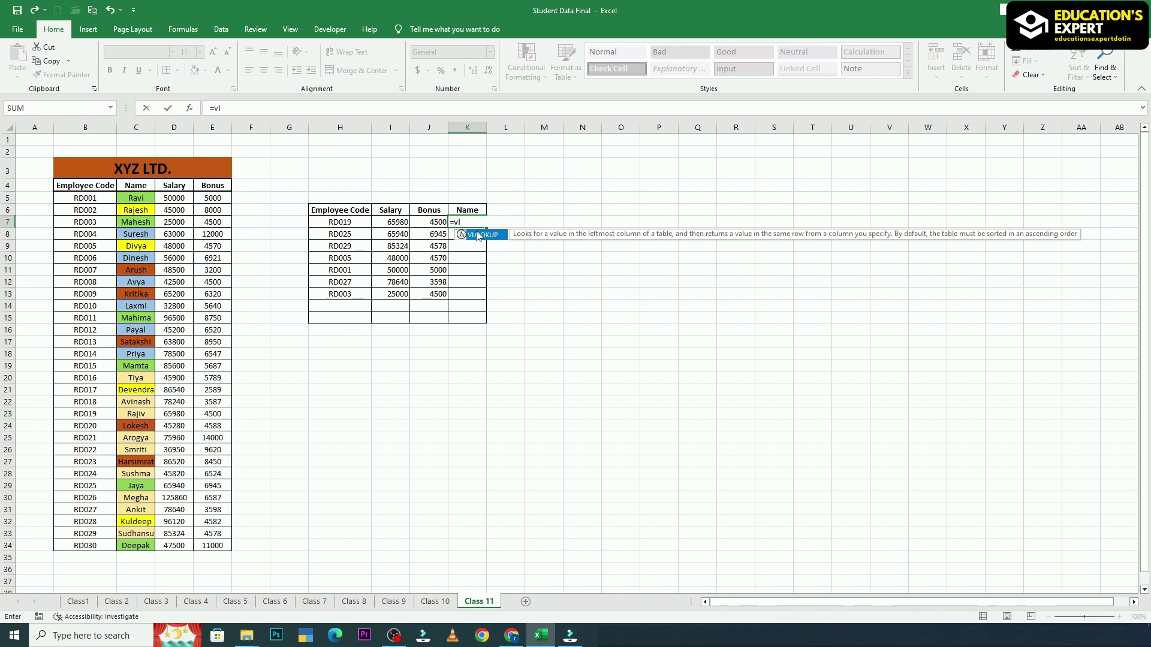
double_click(477, 235)
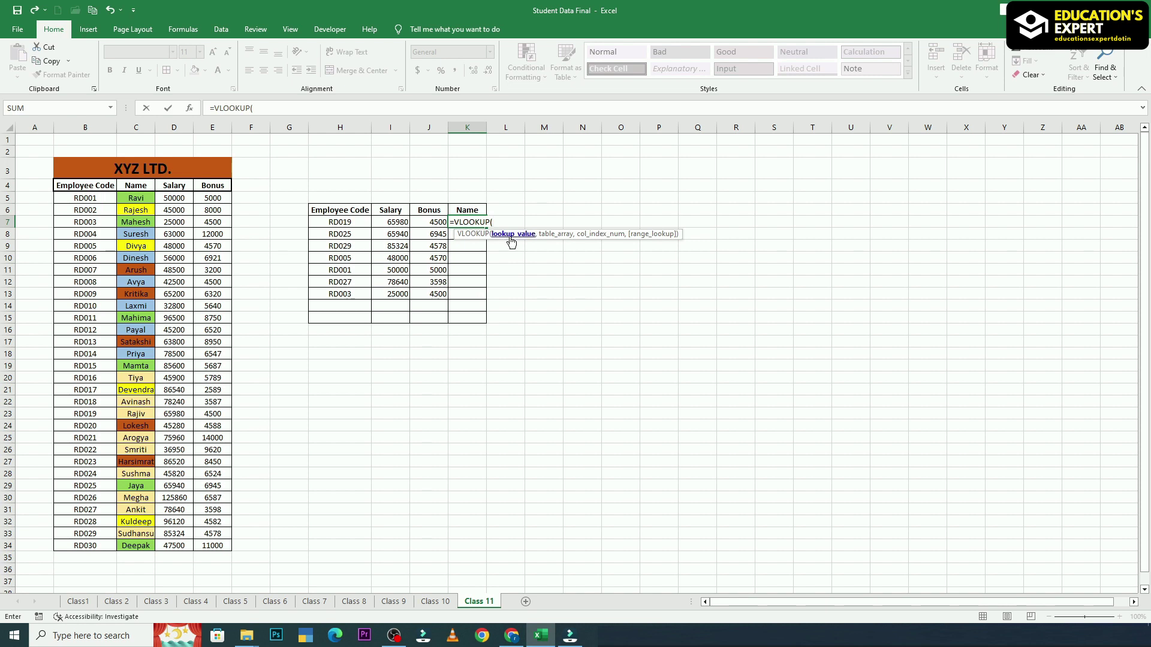
left_click(339, 225)
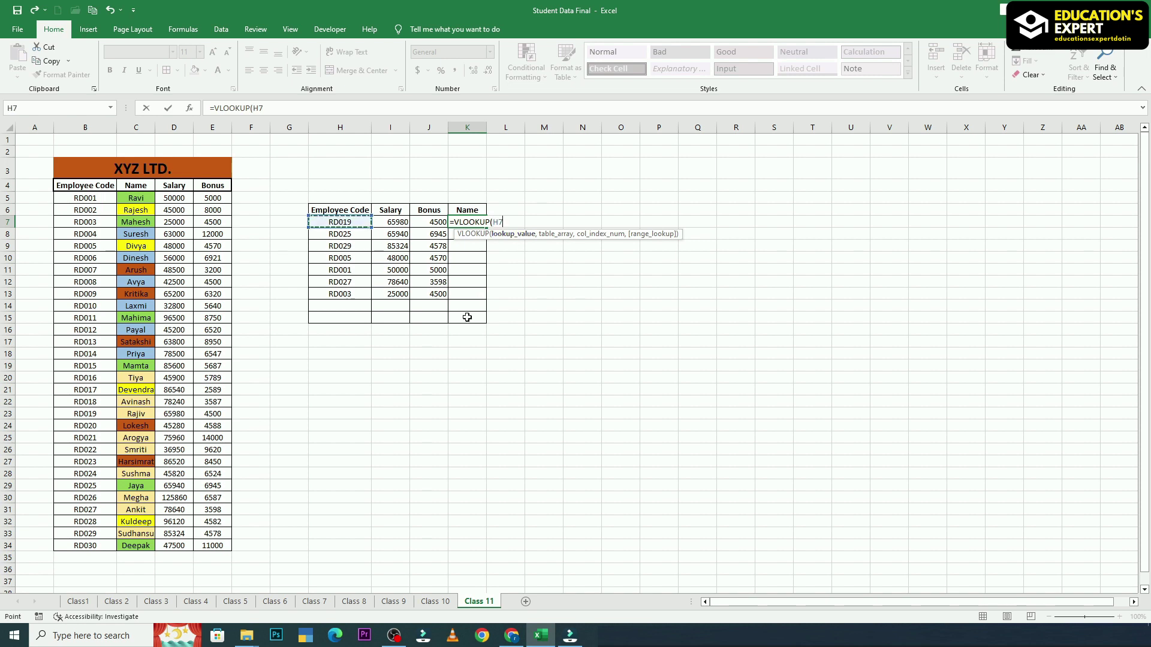
type(",")
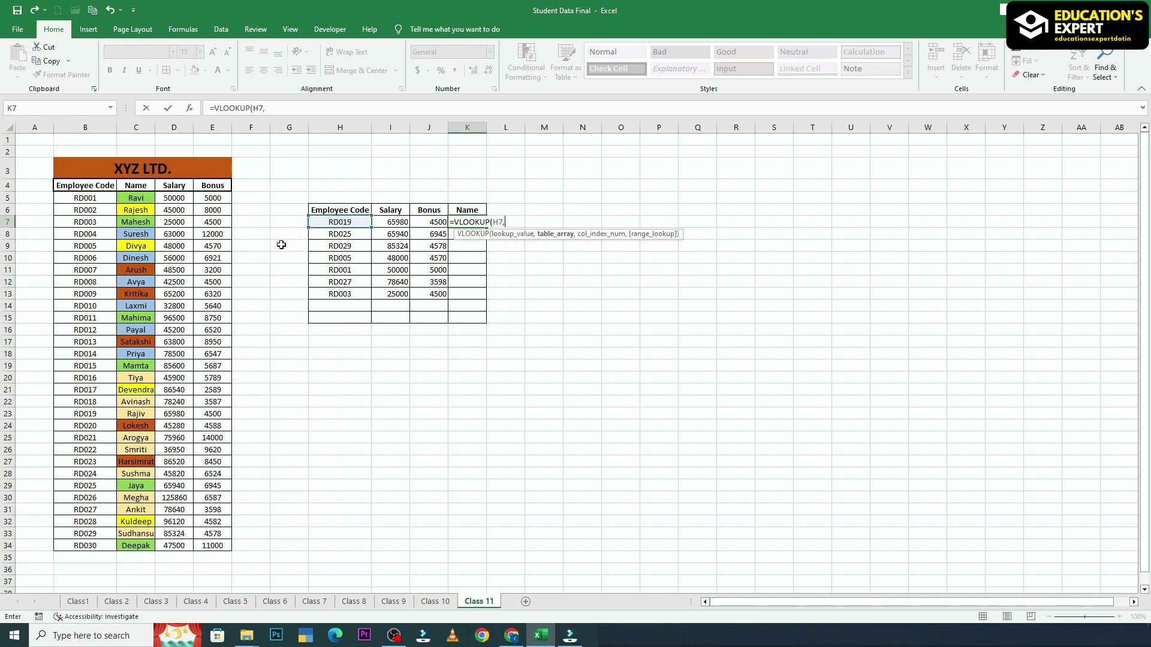
left_click_drag(90, 199, 224, 547)
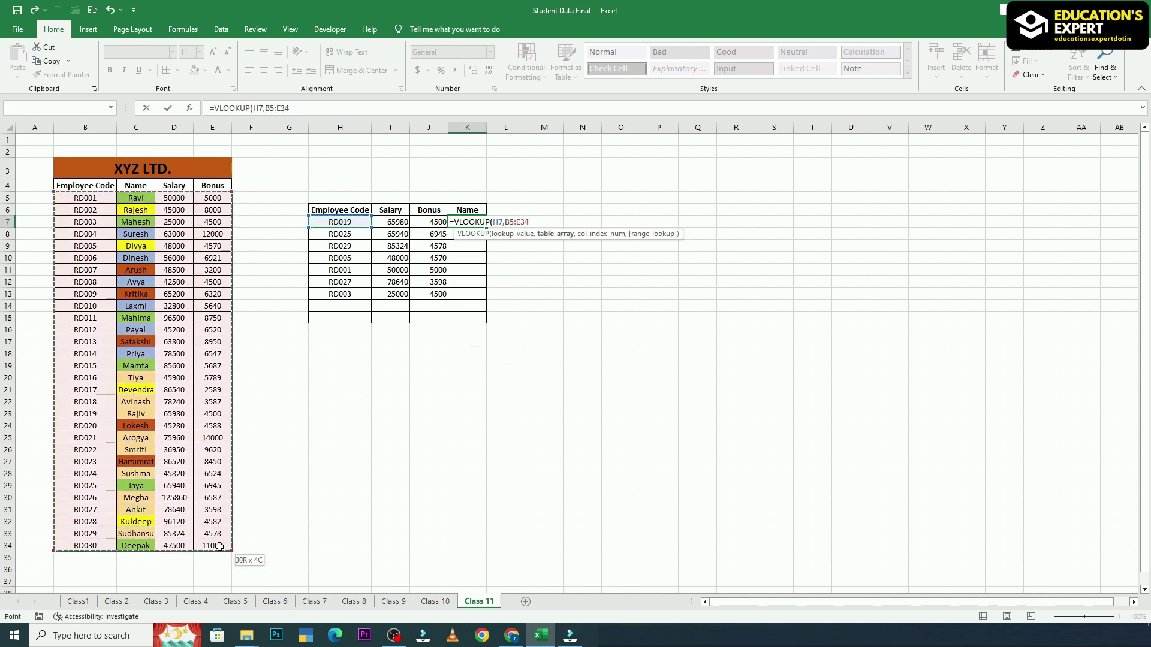
key("F4")
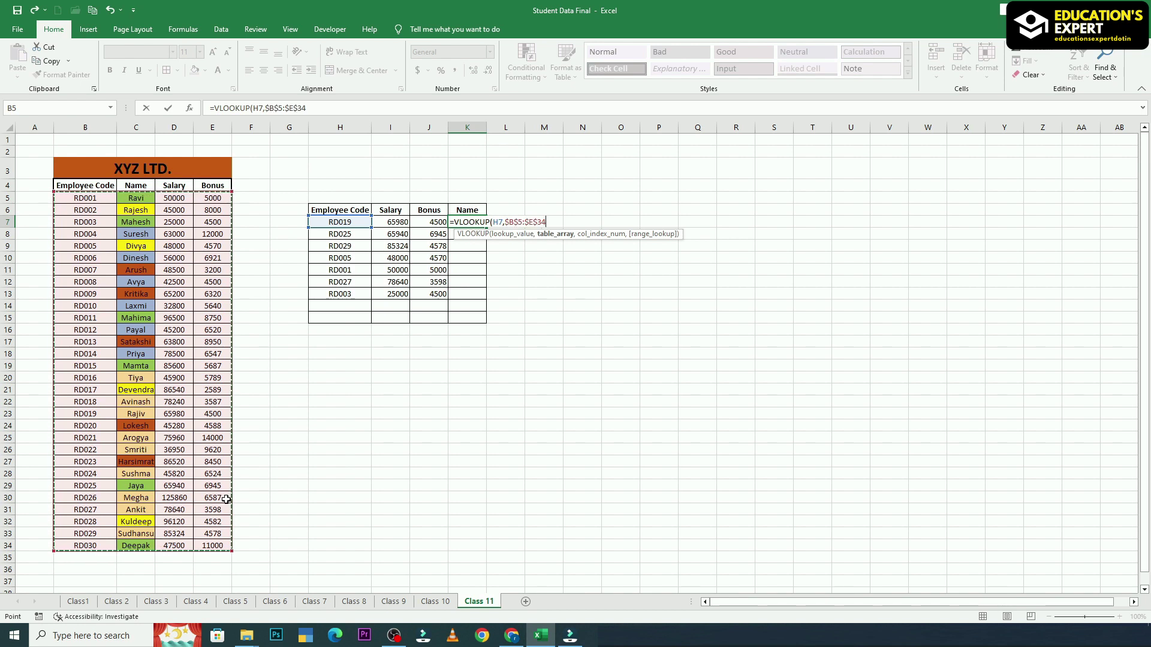
type(",")
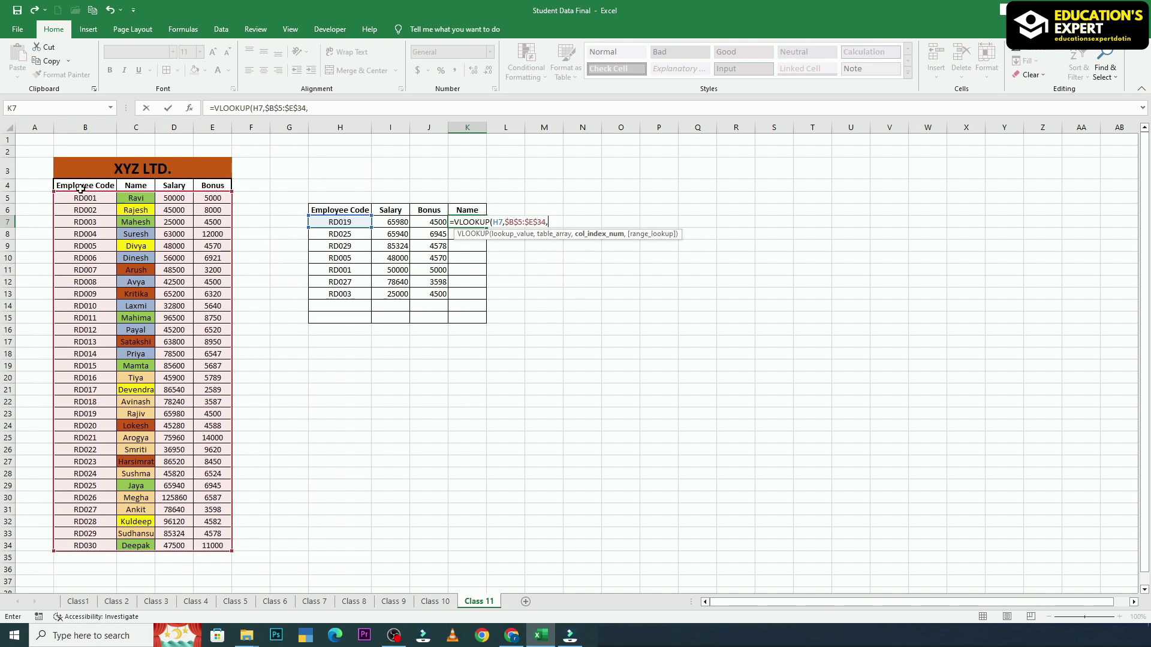
type("2")
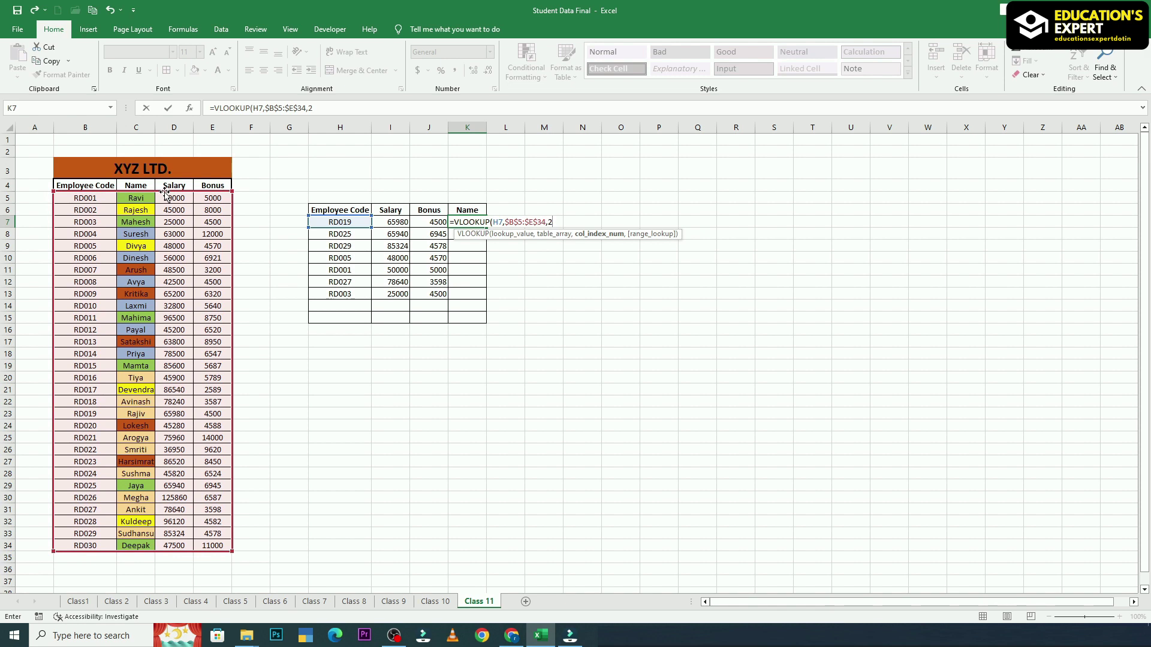
type(",0")
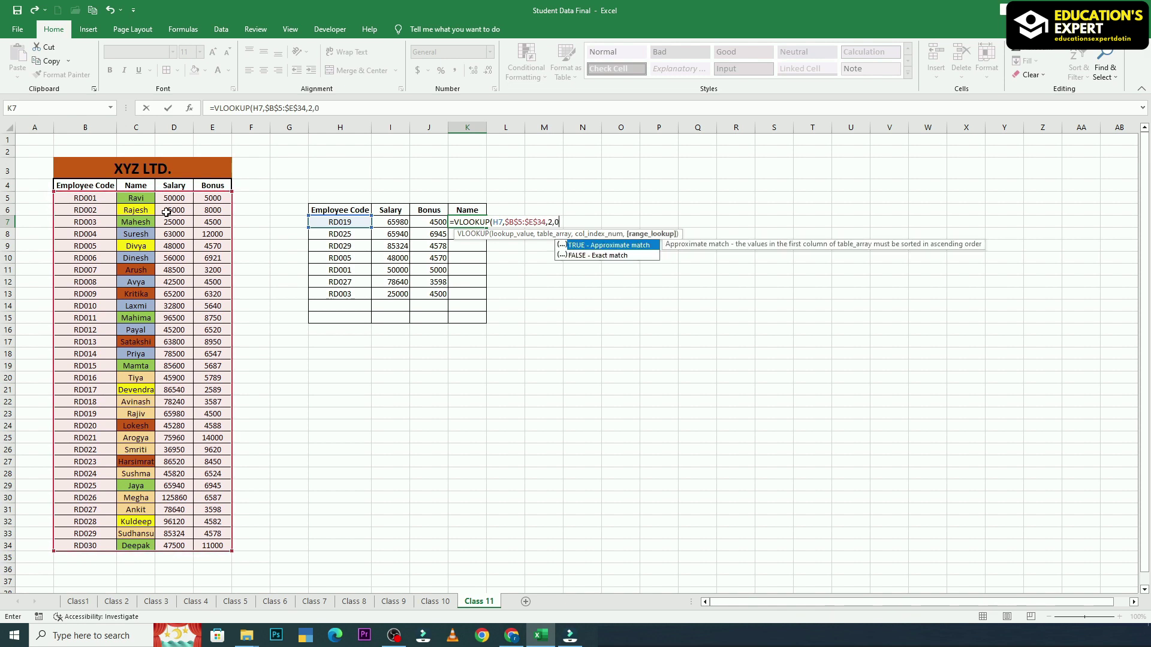
type(")")
key("Return")
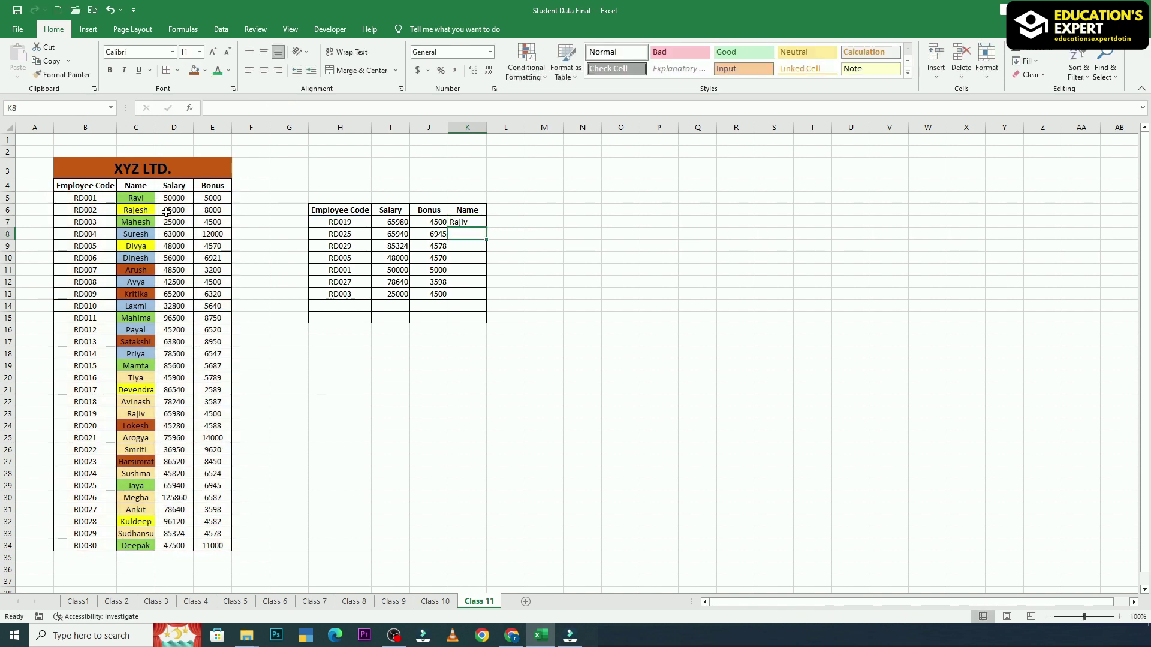
Fill the K7 name lookup down the Name column to K13.
left_click(470, 222)
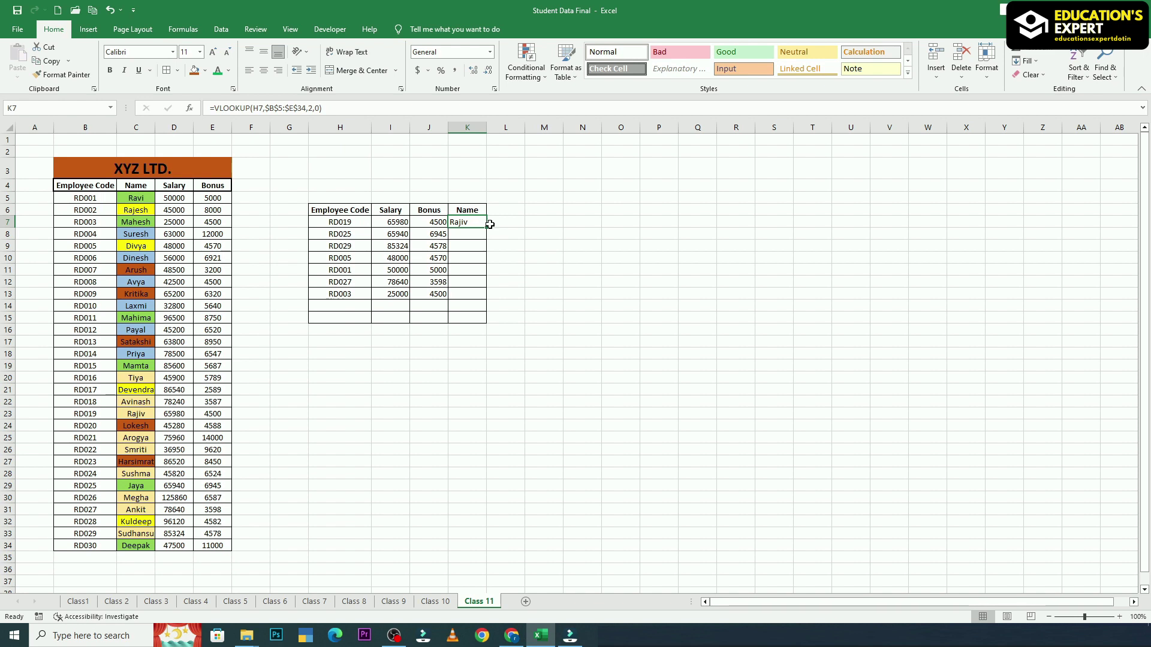
left_click_drag(486, 229, 544, 281)
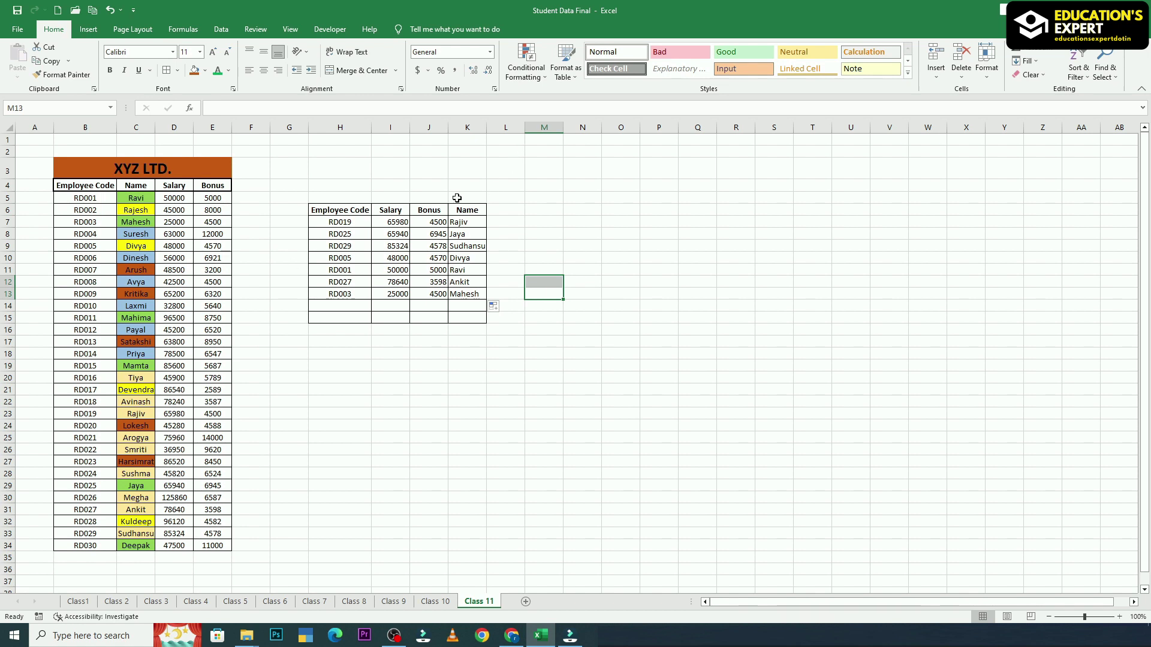
key("Left")
key("Left")
key("Left")
key("Down")
key("Down")
key("Down")
key("Down")
key("Down")
key("Down")
key("Down")
key("Down")
key("Down")
key("Down")
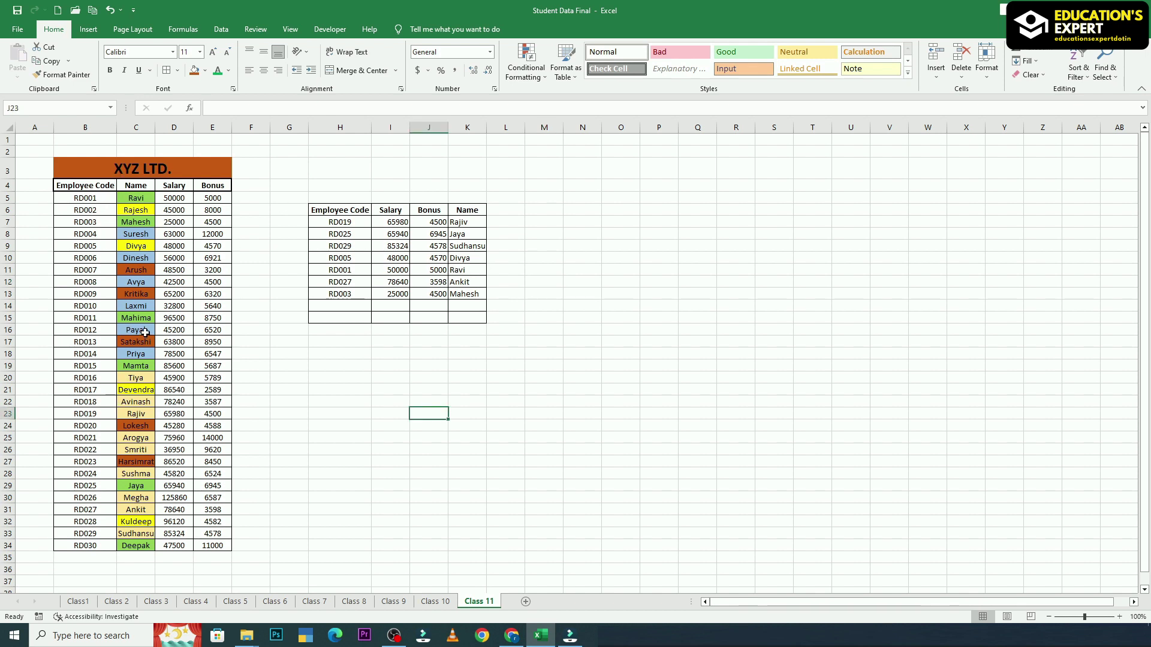
key("Right")
key("Right")
key("Up")
key("Up")
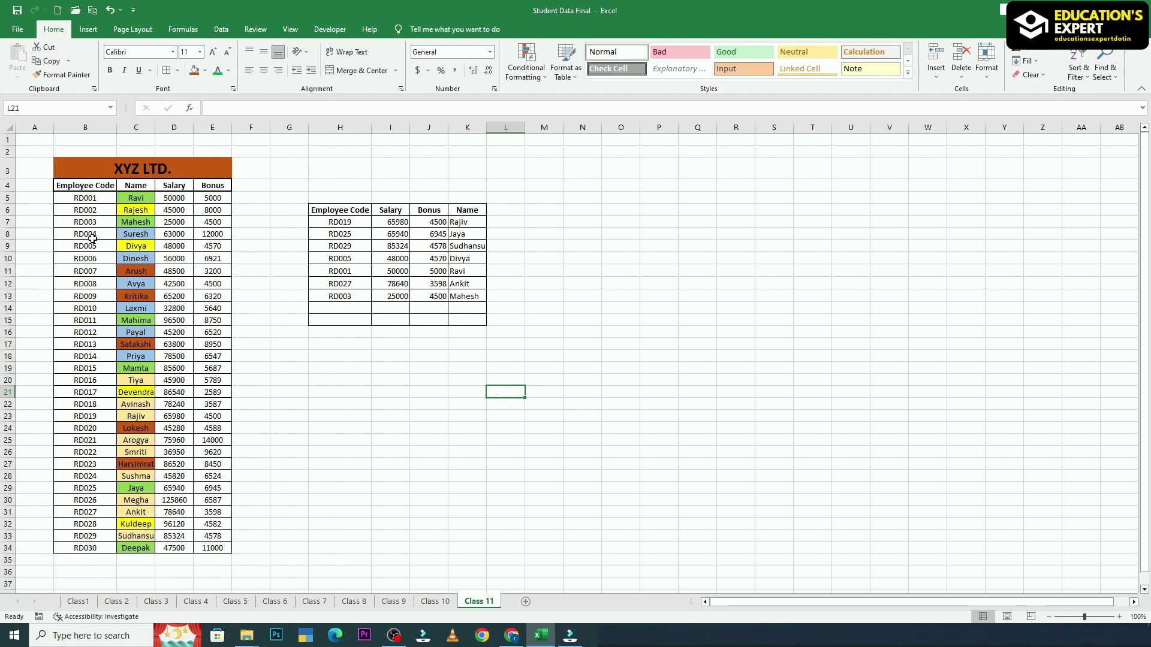
Copy the employee table B4:E34 and paste it transposed at N6 using Paste Special.
mouse_move(86, 189)
left_mouse_down()
mouse_move(210, 300)
mouse_move(211, 548)
left_mouse_up()
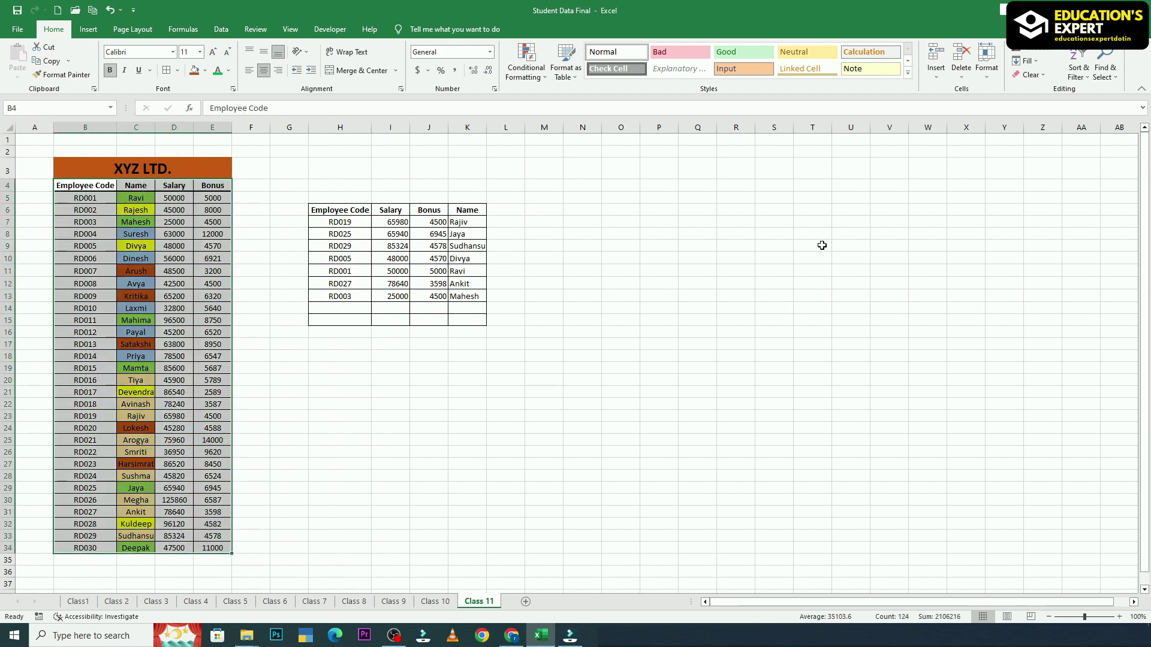
key("ctrl+c")
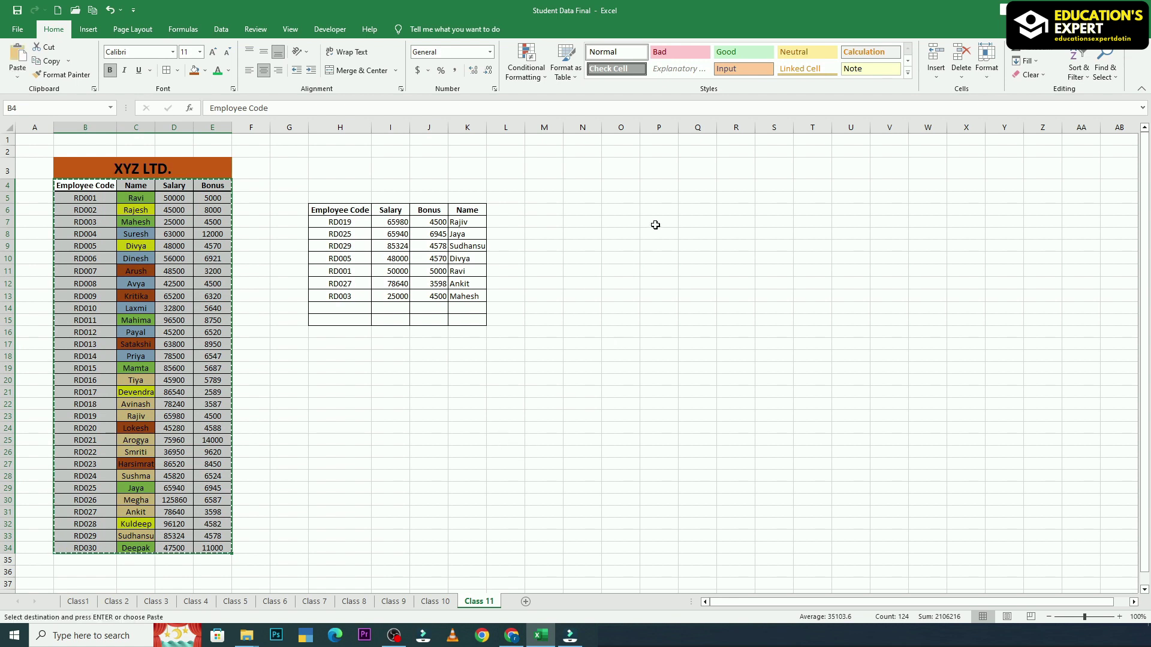
left_click(585, 216)
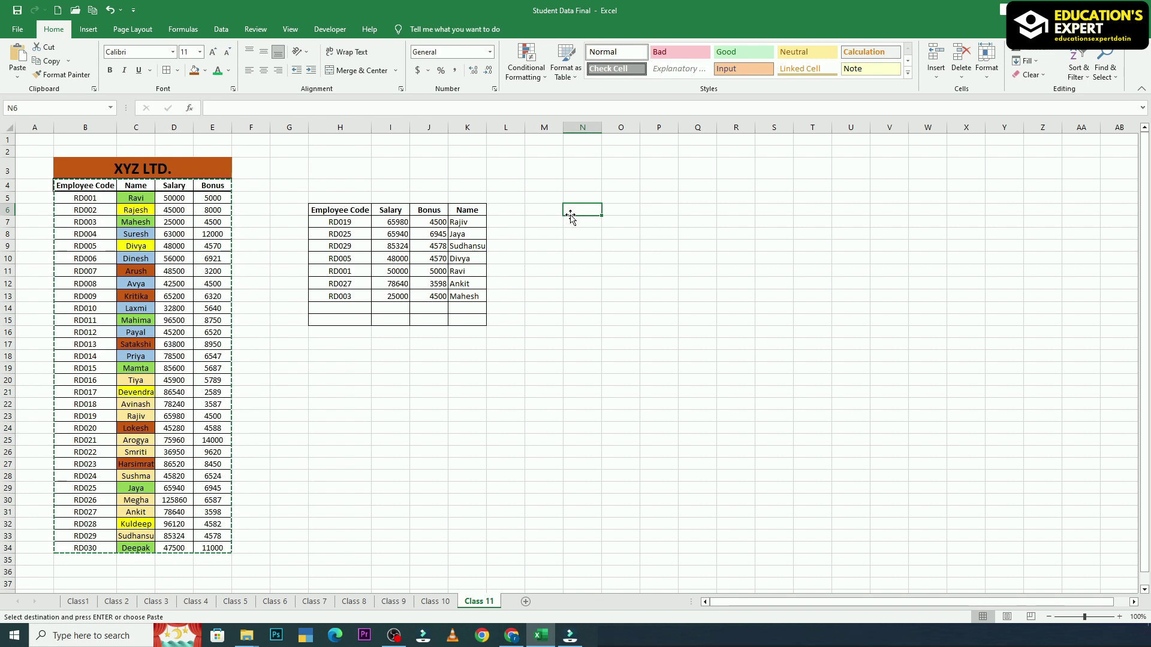
right_click(576, 214)
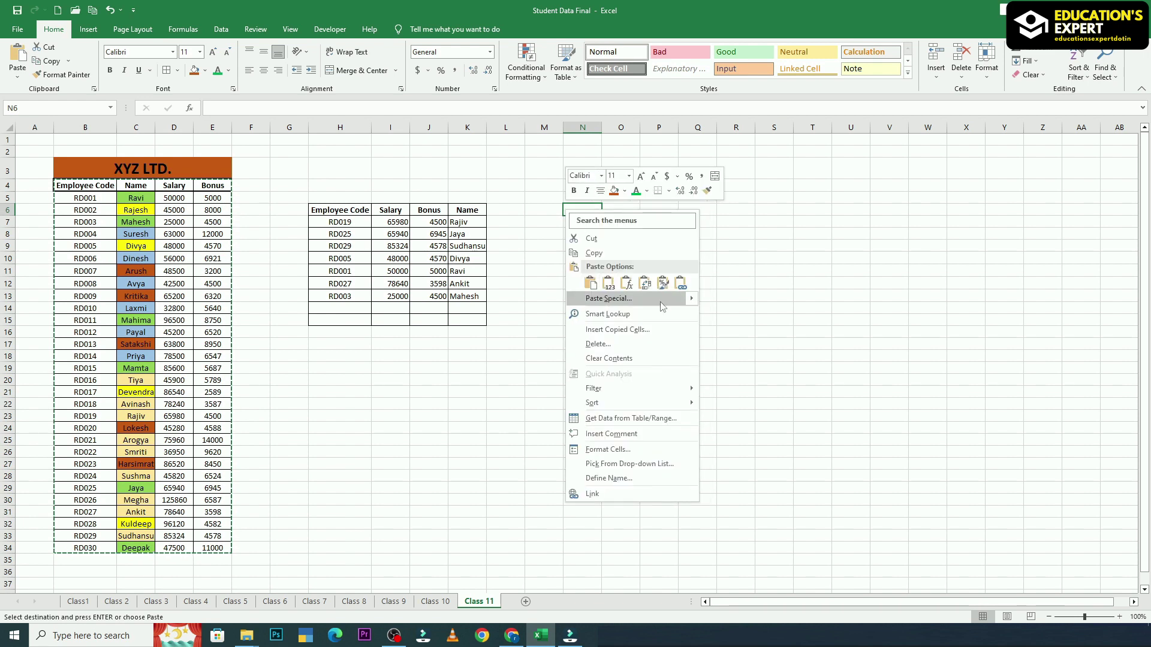
mouse_move(691, 303)
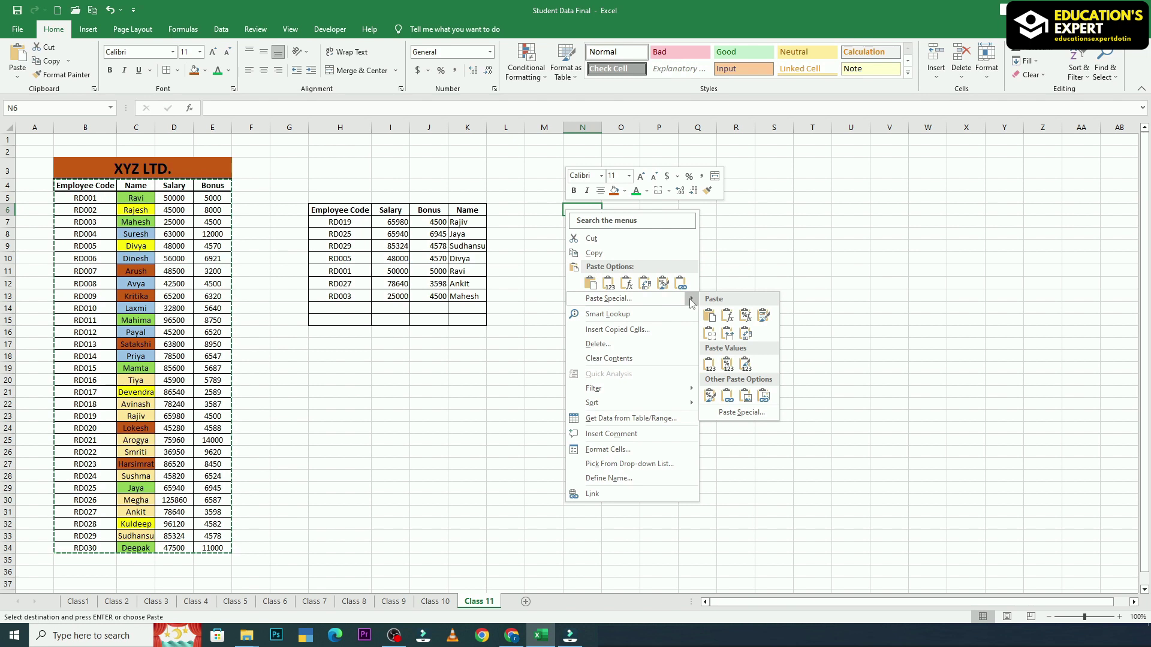
left_click(642, 299)
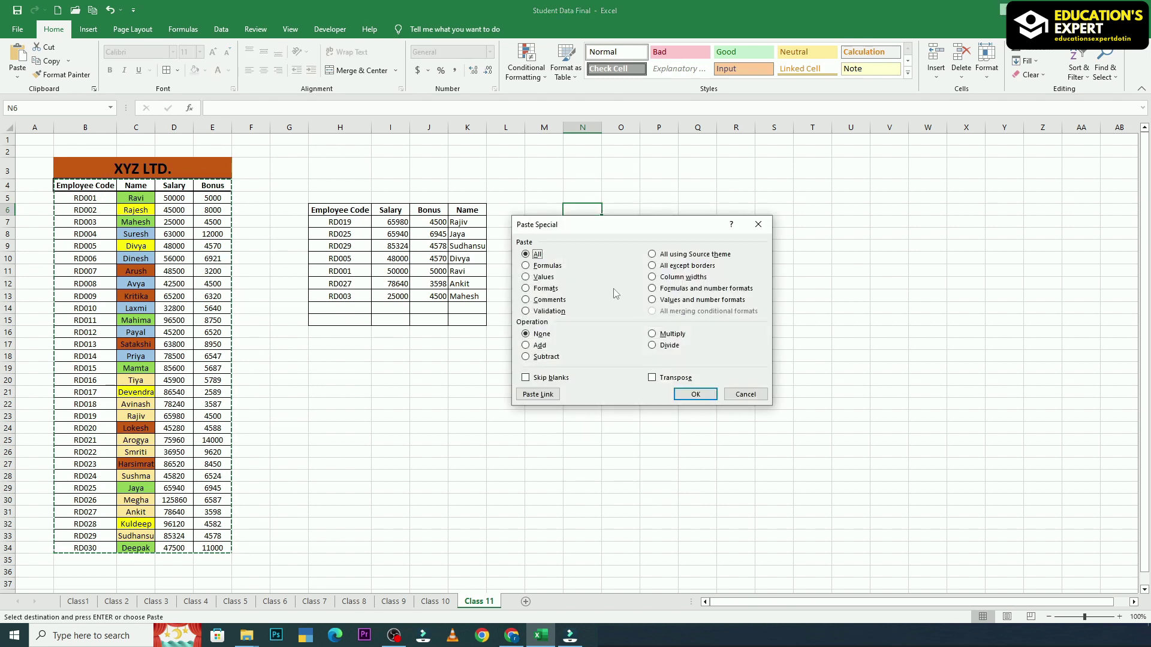
left_click(652, 378)
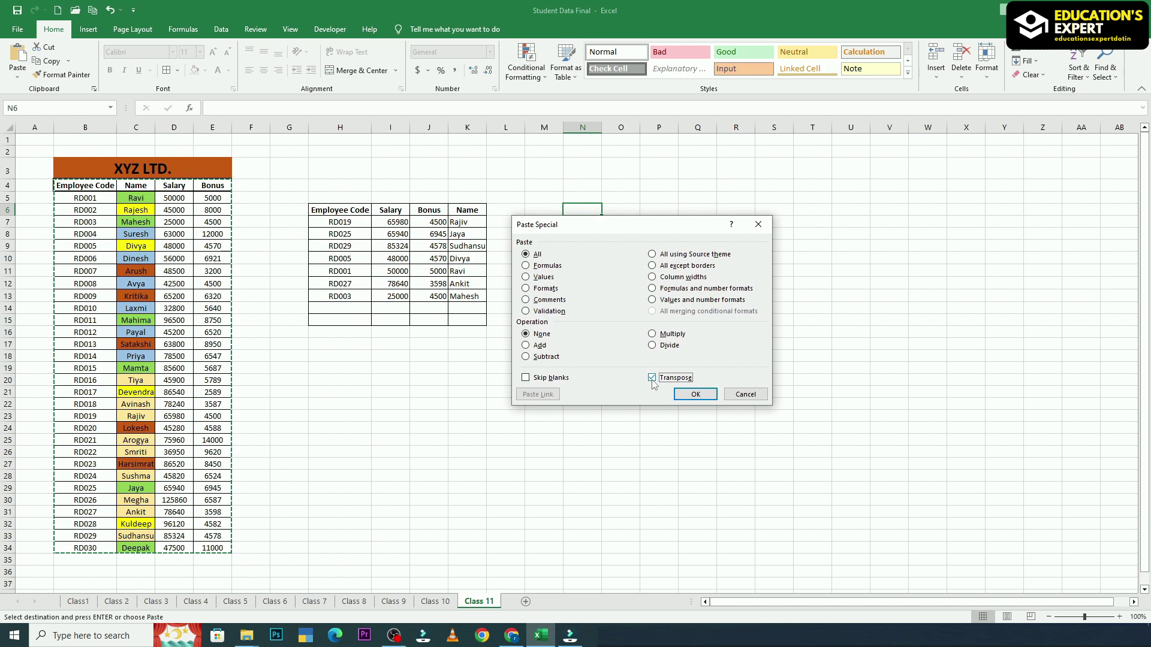
left_click(696, 395)
left_click(659, 369)
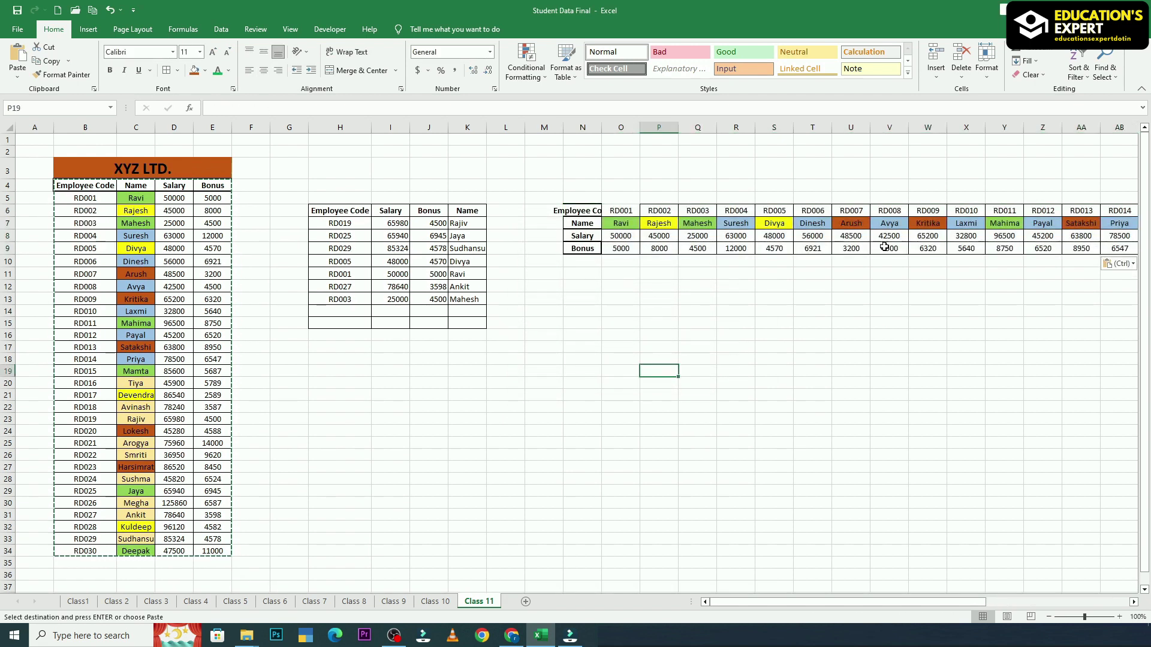
Widen column N to fit the Employee Code heading of the transposed table, and end copy mode.
mouse_move(795, 602)
left_mouse_down()
mouse_move(988, 609)
mouse_move(783, 598)
mouse_move(797, 603)
left_mouse_up()
left_click(659, 286)
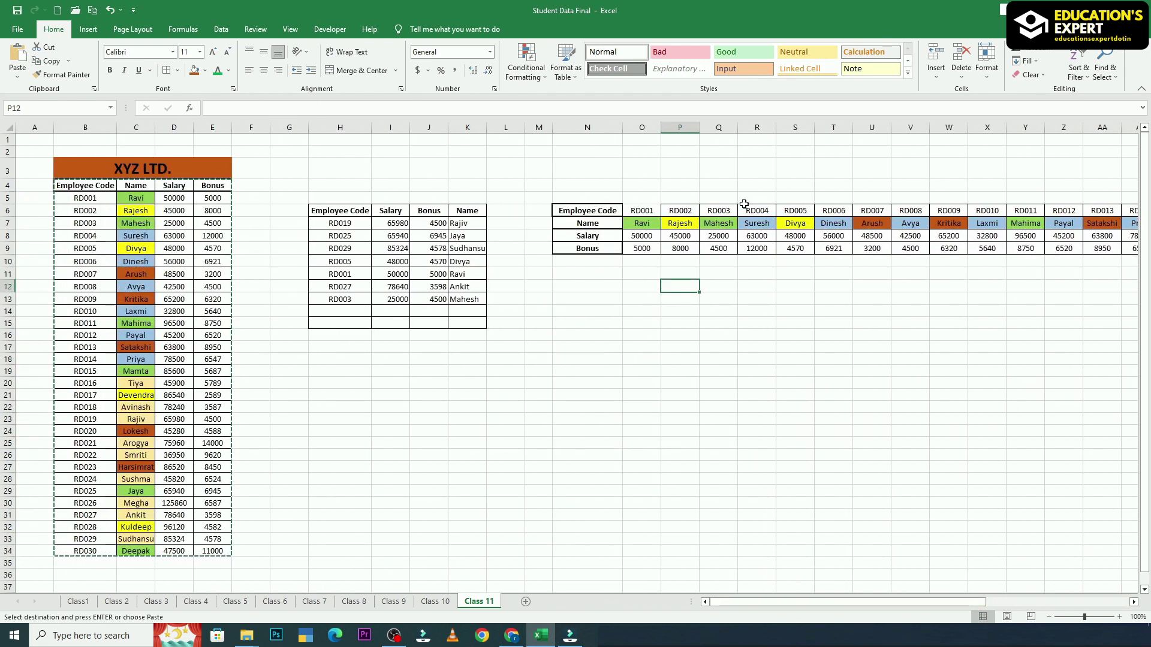
key("Escape")
left_click(576, 359)
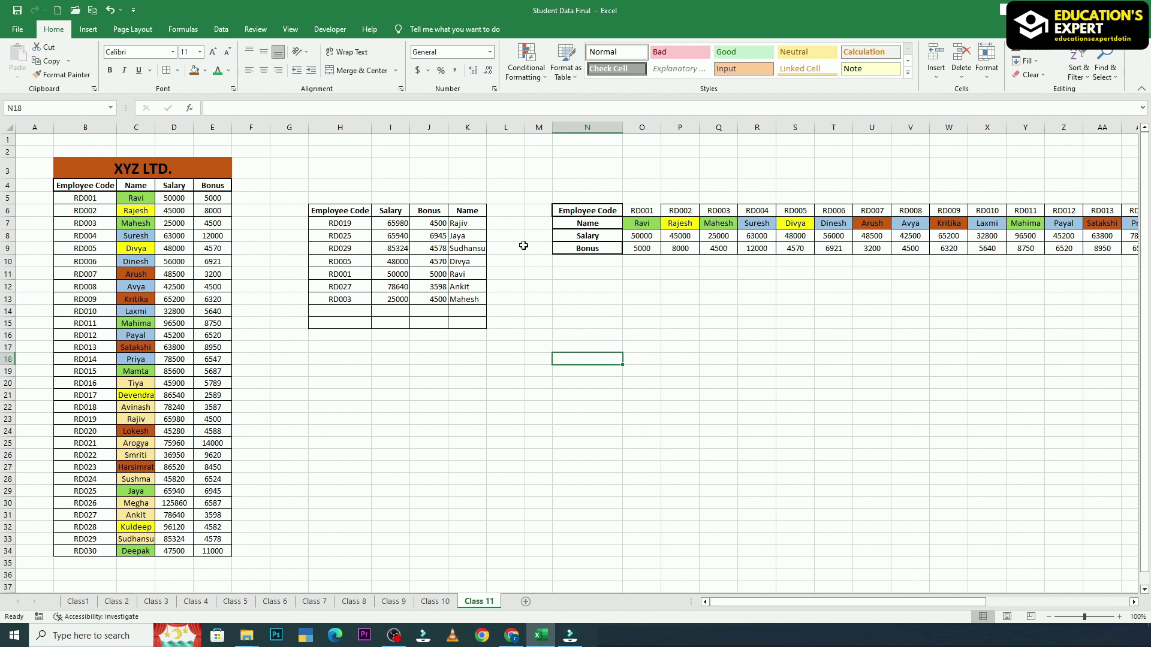
Clear the salary lookup formulas from I7:I13.
left_click(389, 226)
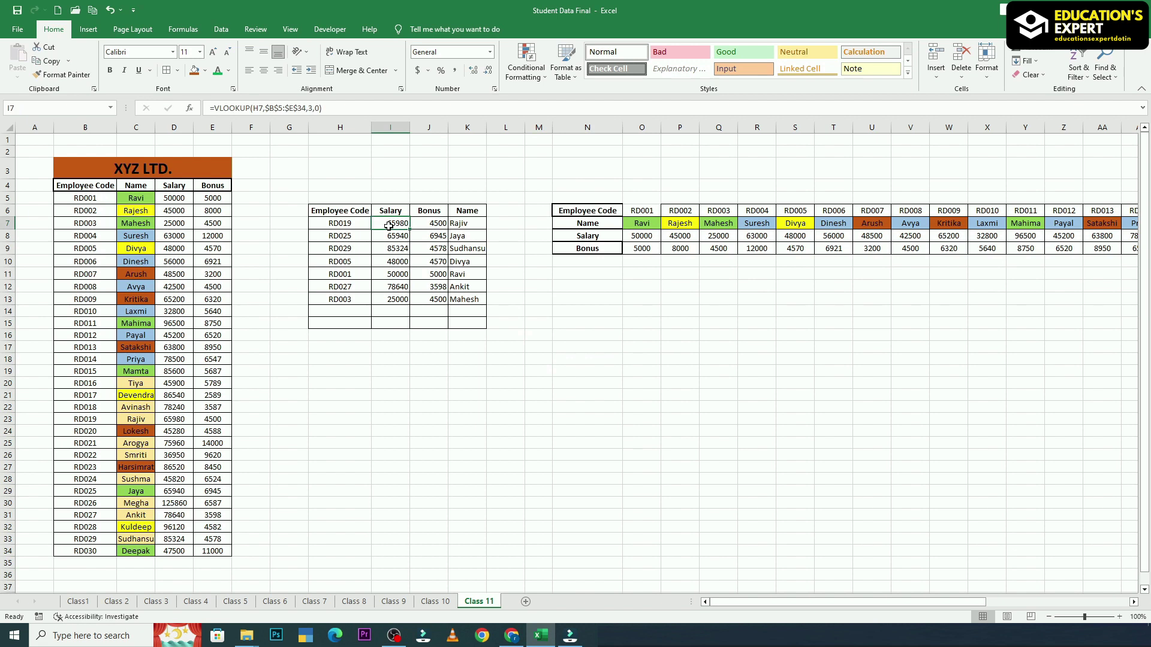
left_click_drag(389, 226, 397, 296)
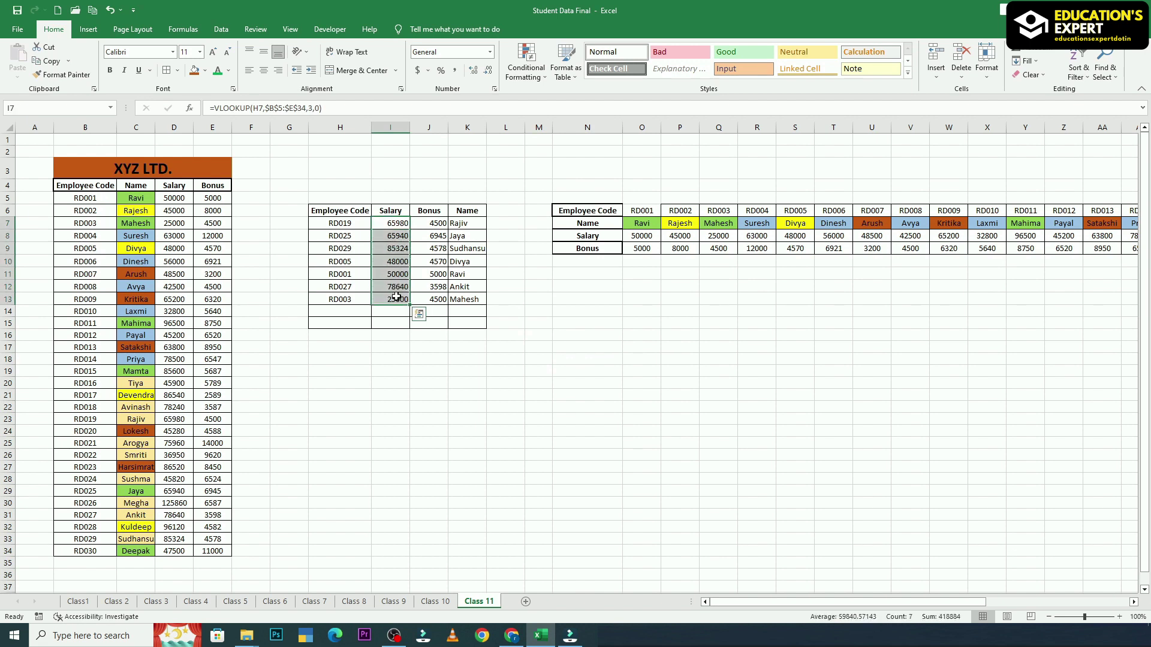
key("Delete")
left_click(539, 326)
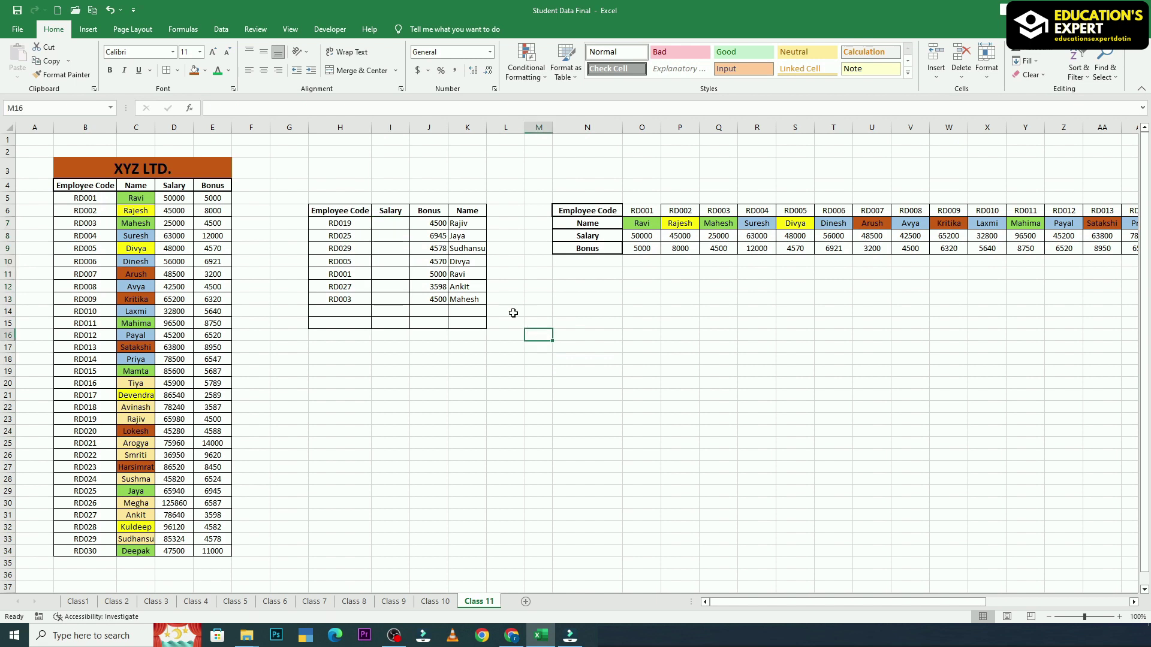
left_click(393, 223)
type("=vloo")
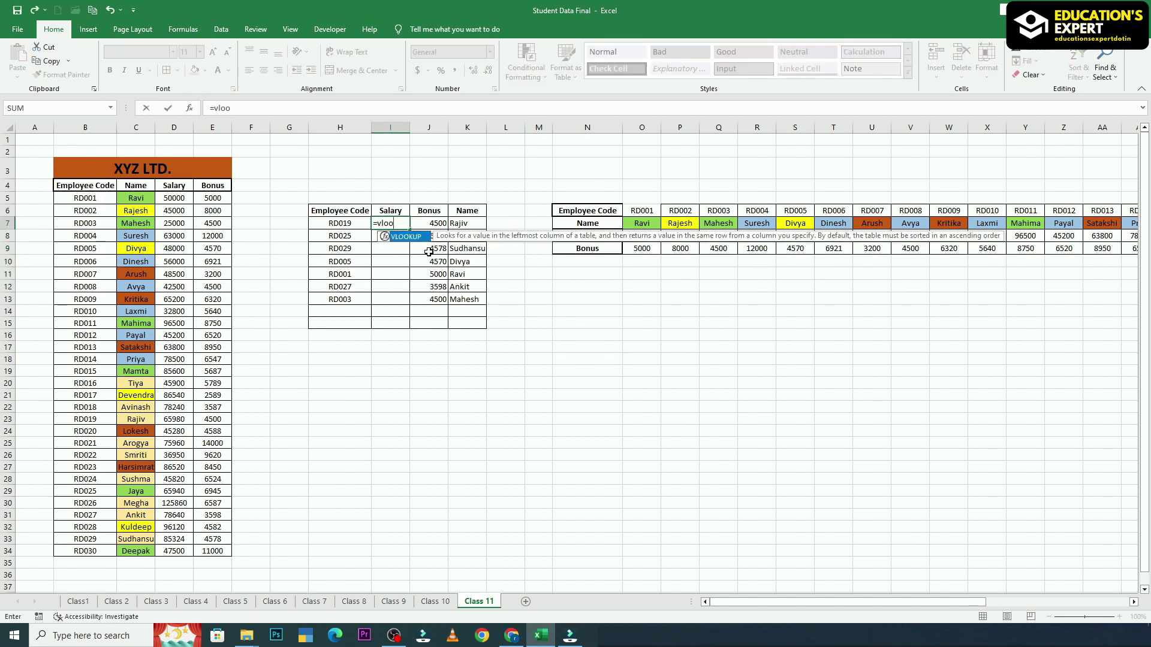
key("Tab")
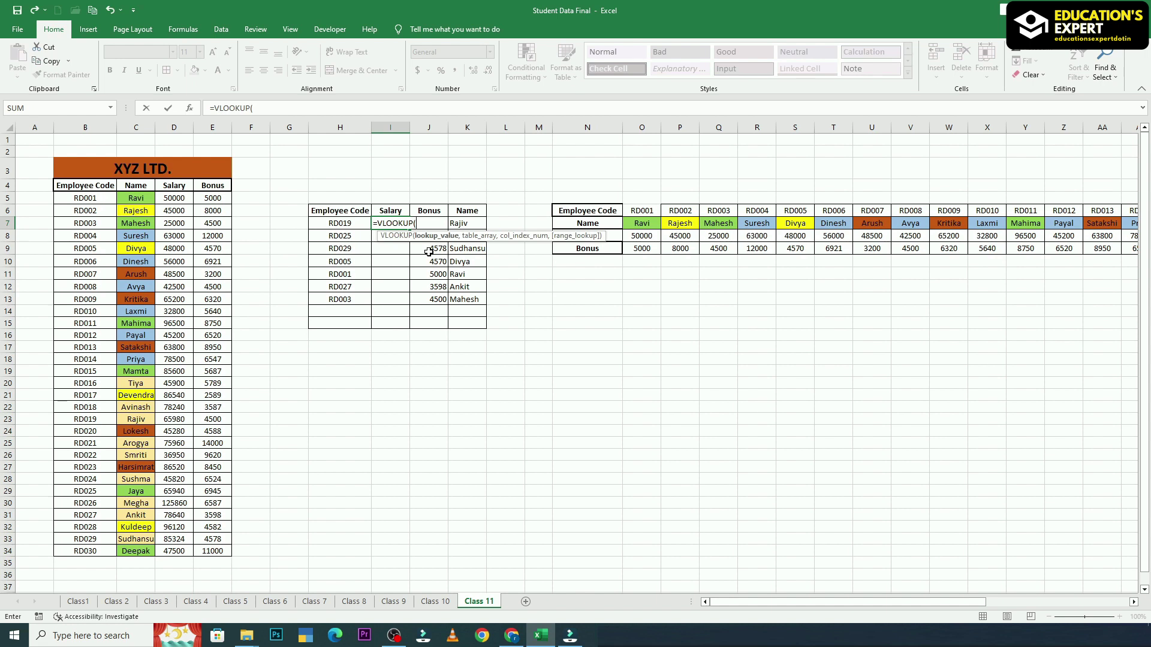
left_click(342, 225)
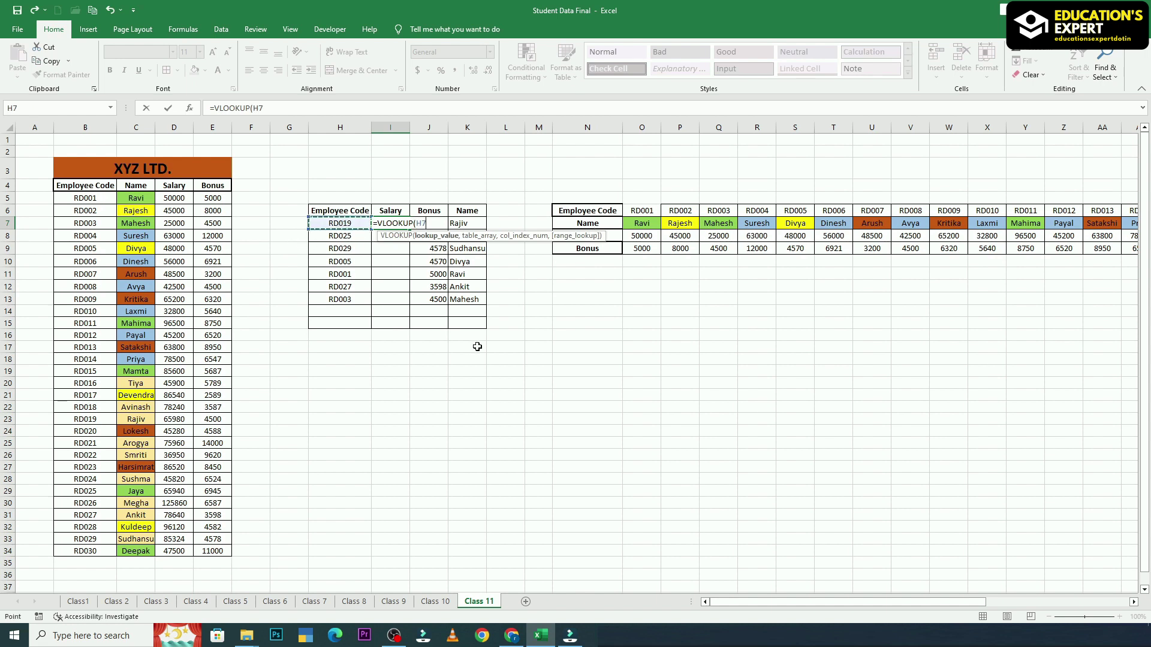
type(",")
left_click_drag(607, 209, 478, 253)
left_click_drag(972, 599, 697, 604)
key("F4")
type(",")
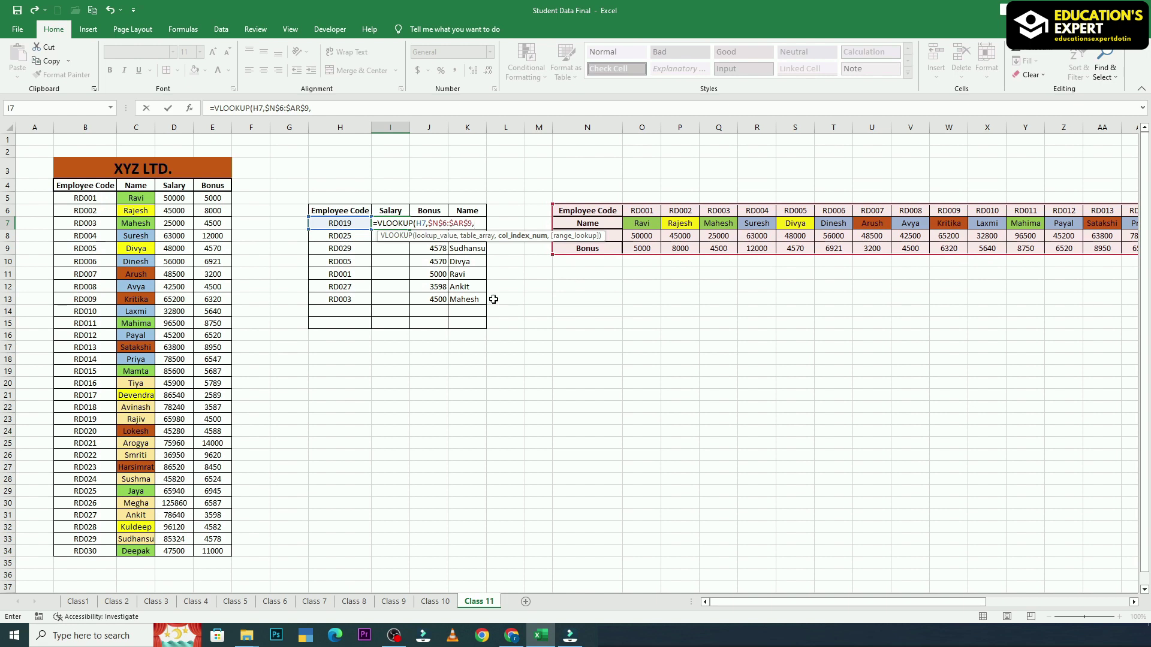
key("Escape")
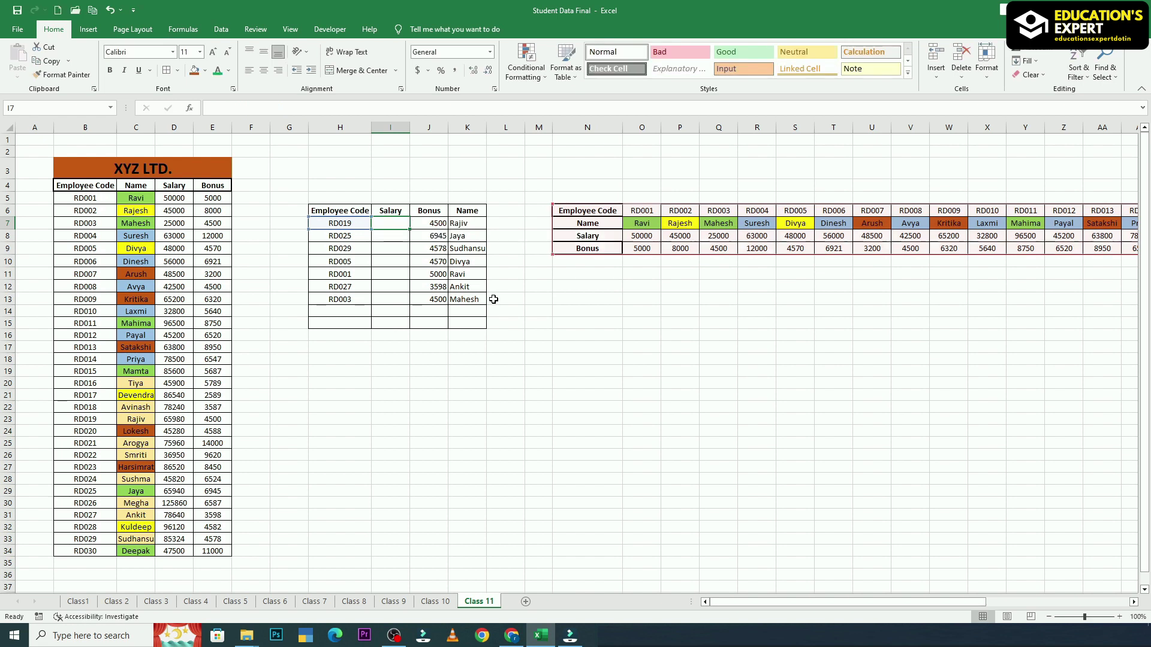
left_click(676, 383)
Enter the salary lookup =HLOOKUP(H7,$N$6:$AR$9,3,0) in I7, making the transposed table range absolute.
left_click(392, 226)
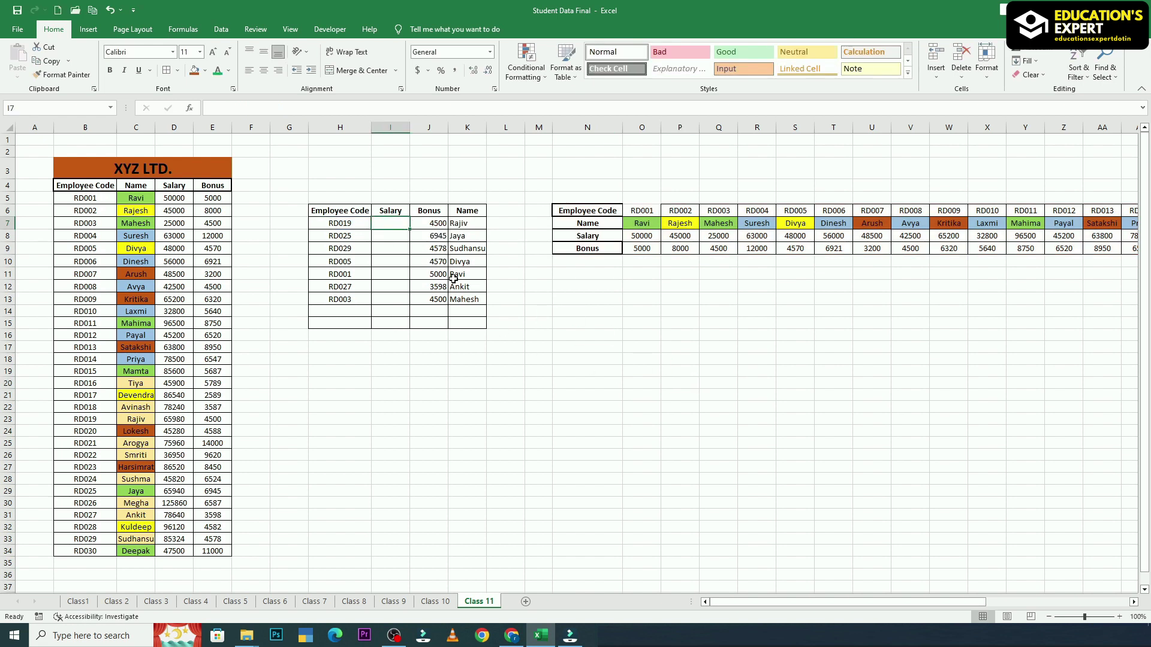
type("=")
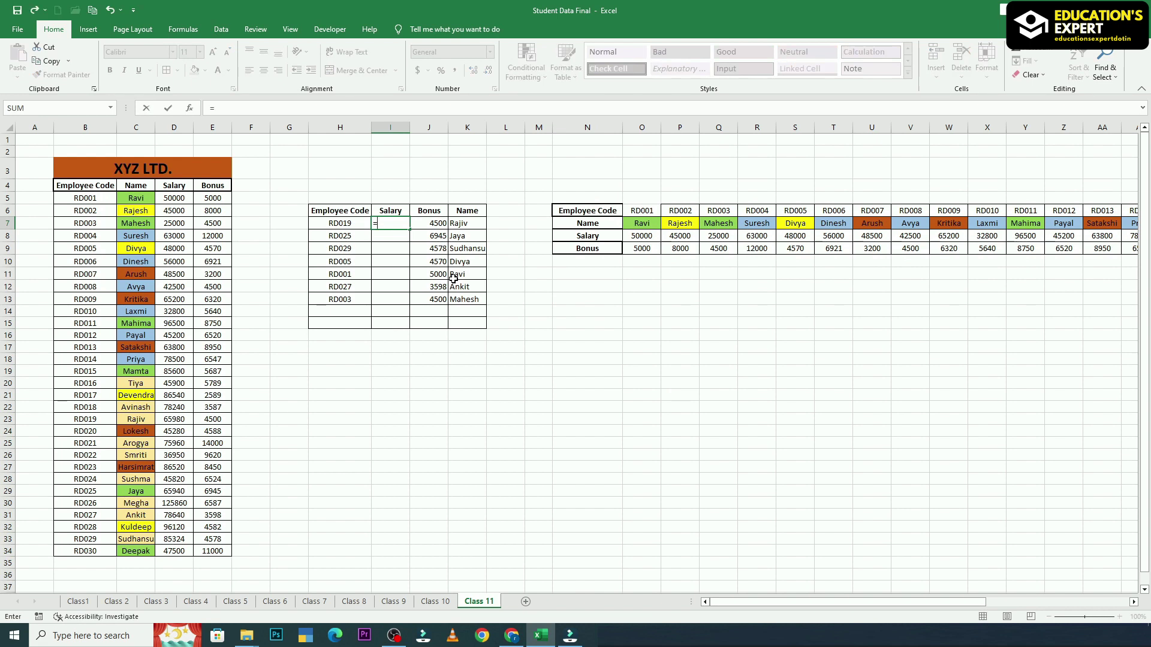
type("hl")
key("Tab")
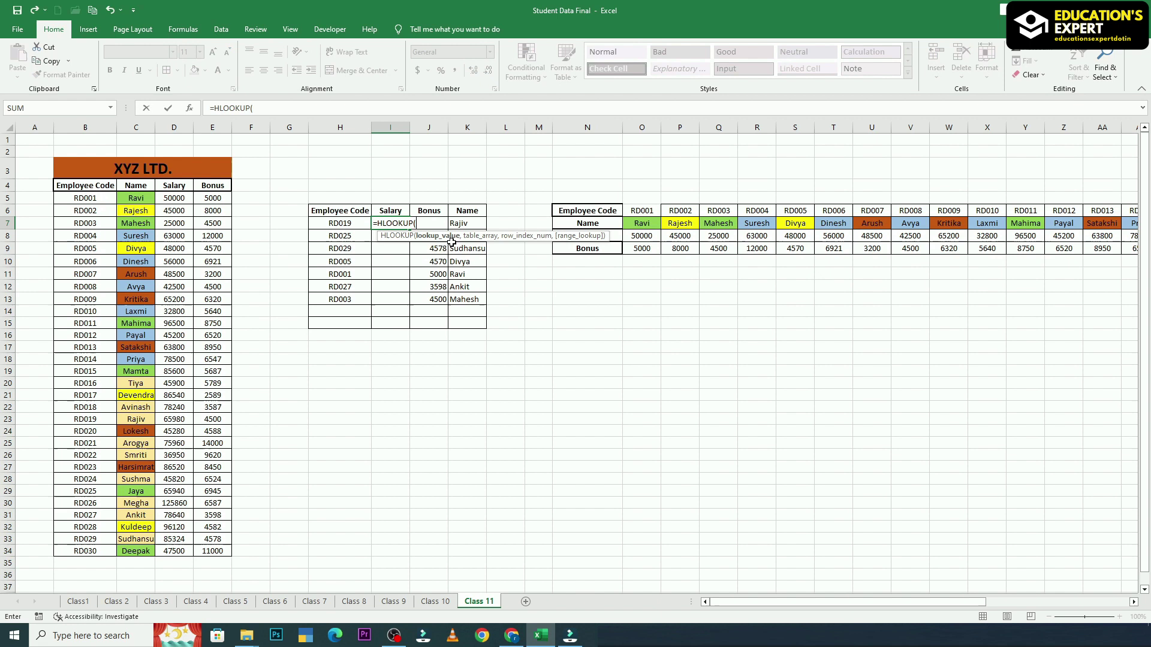
left_click(343, 222)
type(",")
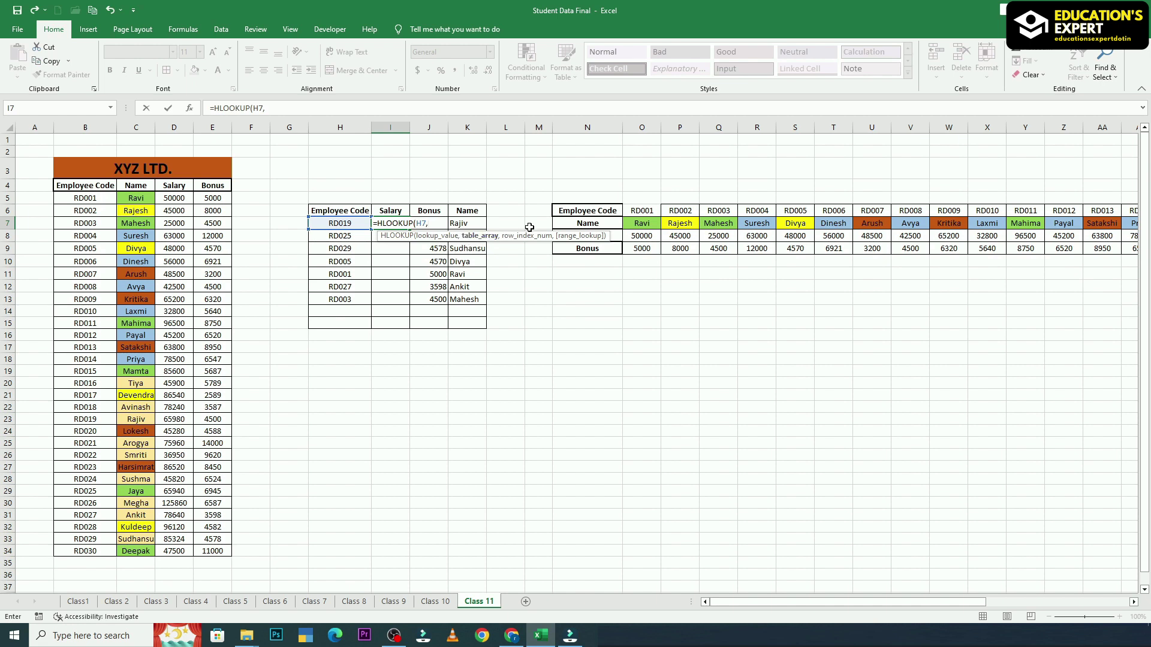
left_click_drag(595, 211, 956, 246)
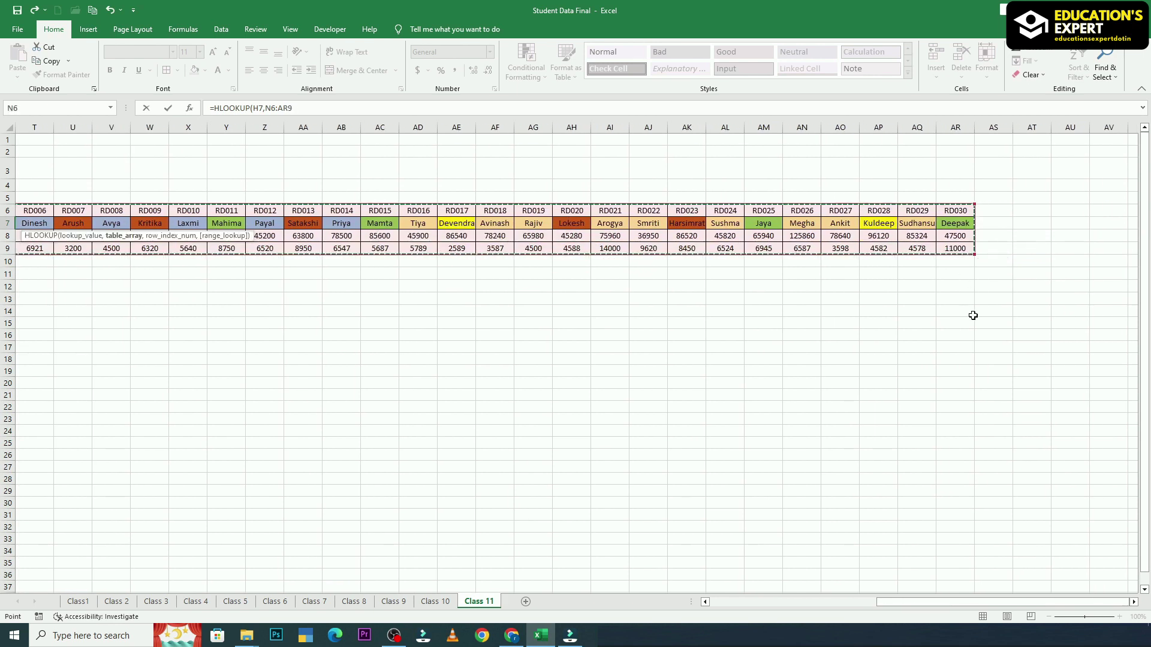
left_click_drag(927, 602, 759, 606)
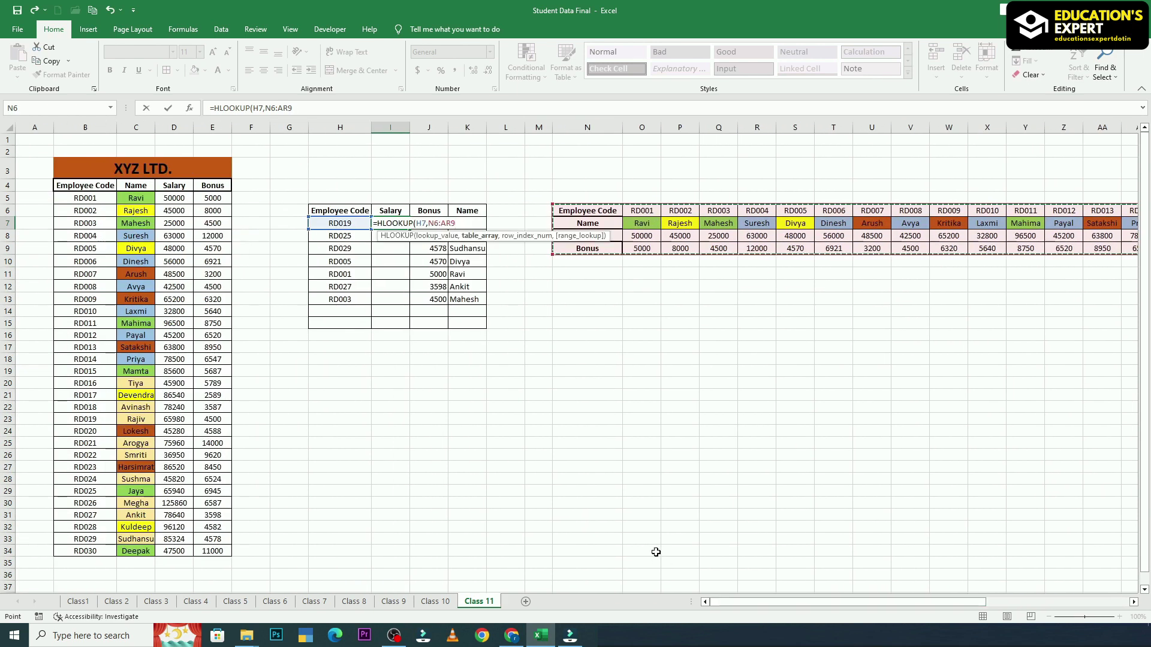
key("F4")
type(",3")
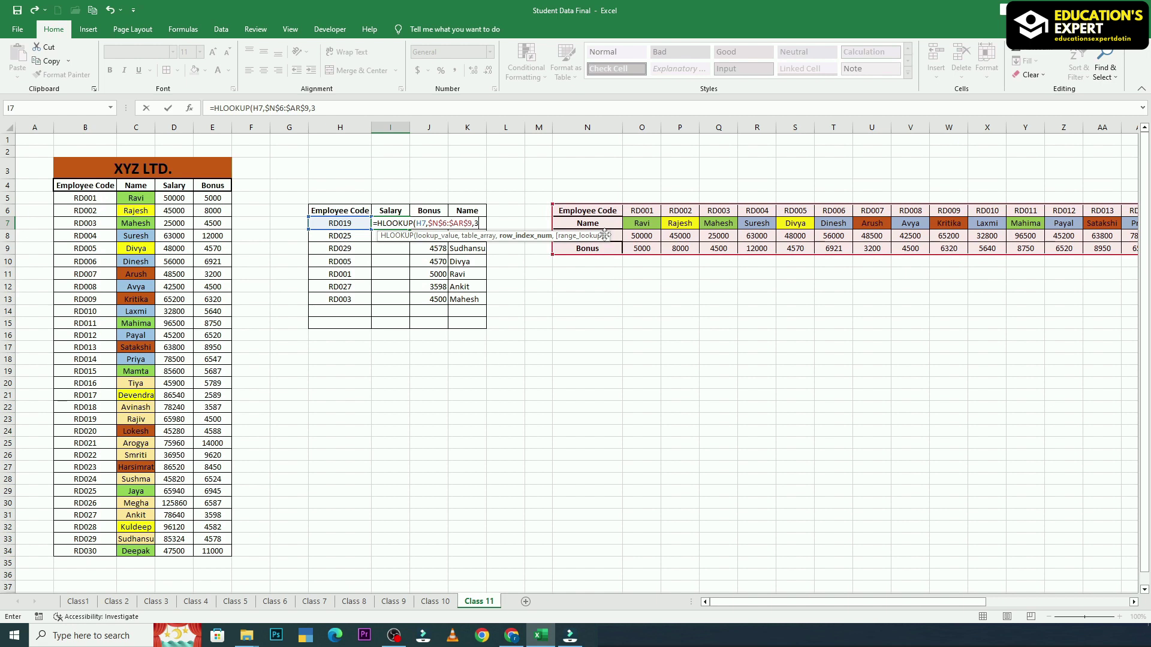
type(",")
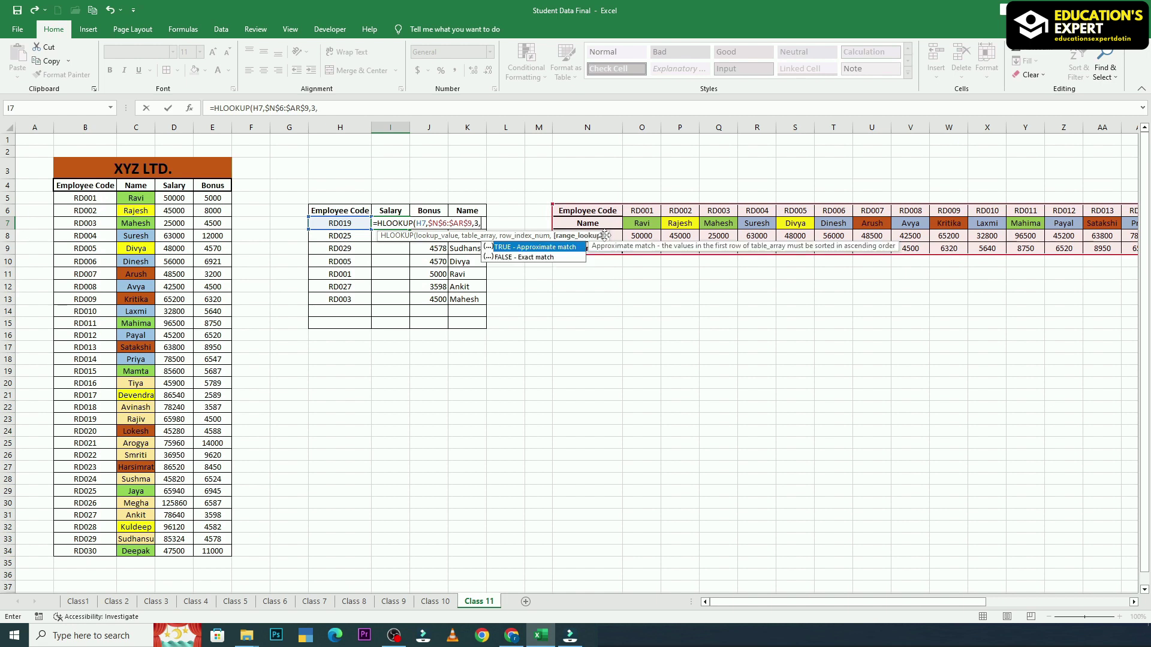
type("0)")
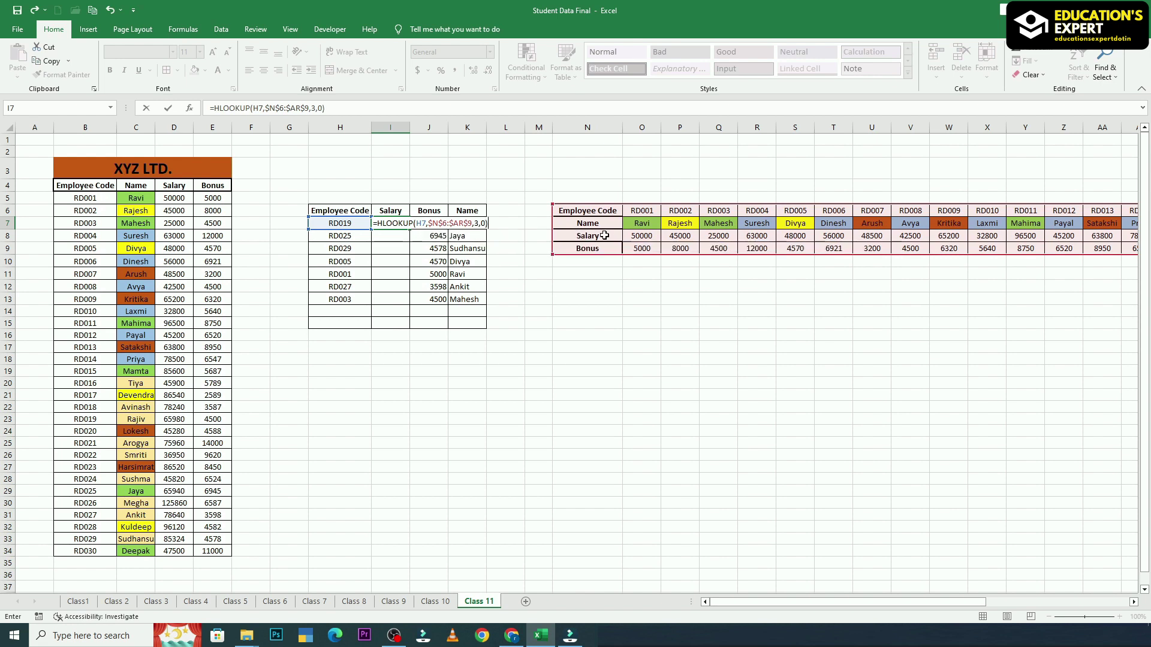
key("Return")
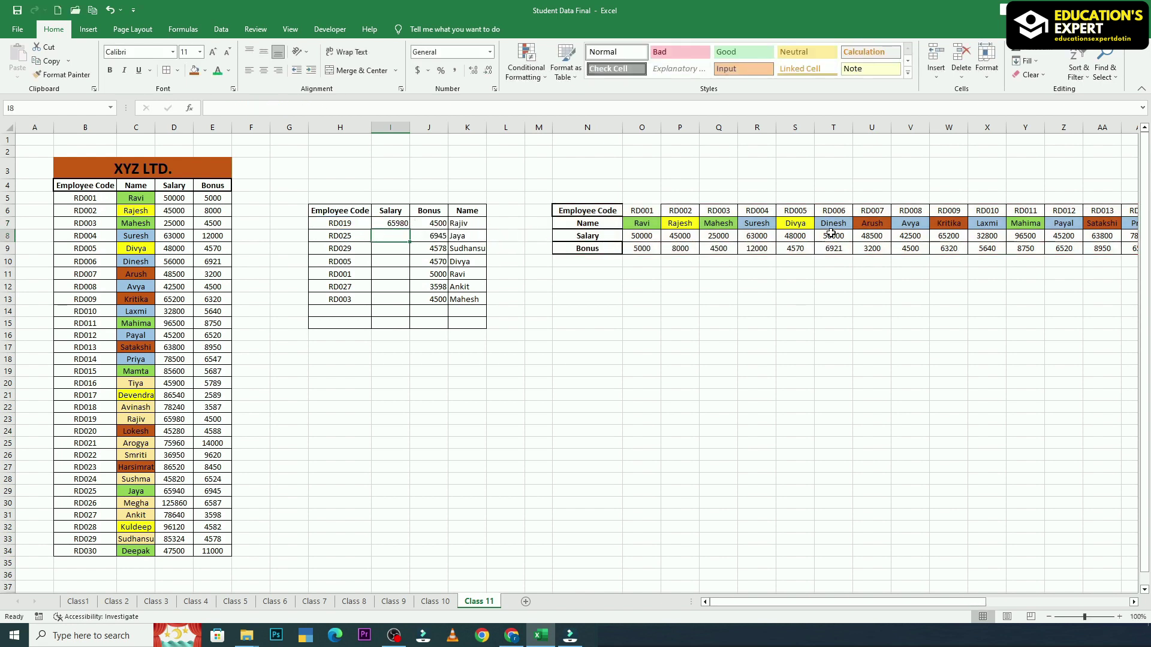
Fill the I7 salary HLOOKUP down the Salary column to I13.
mouse_move(779, 602)
left_mouse_down()
mouse_move(882, 602)
mouse_move(870, 247)
mouse_move(894, 608)
mouse_move(779, 602)
left_mouse_up()
left_click(400, 224)
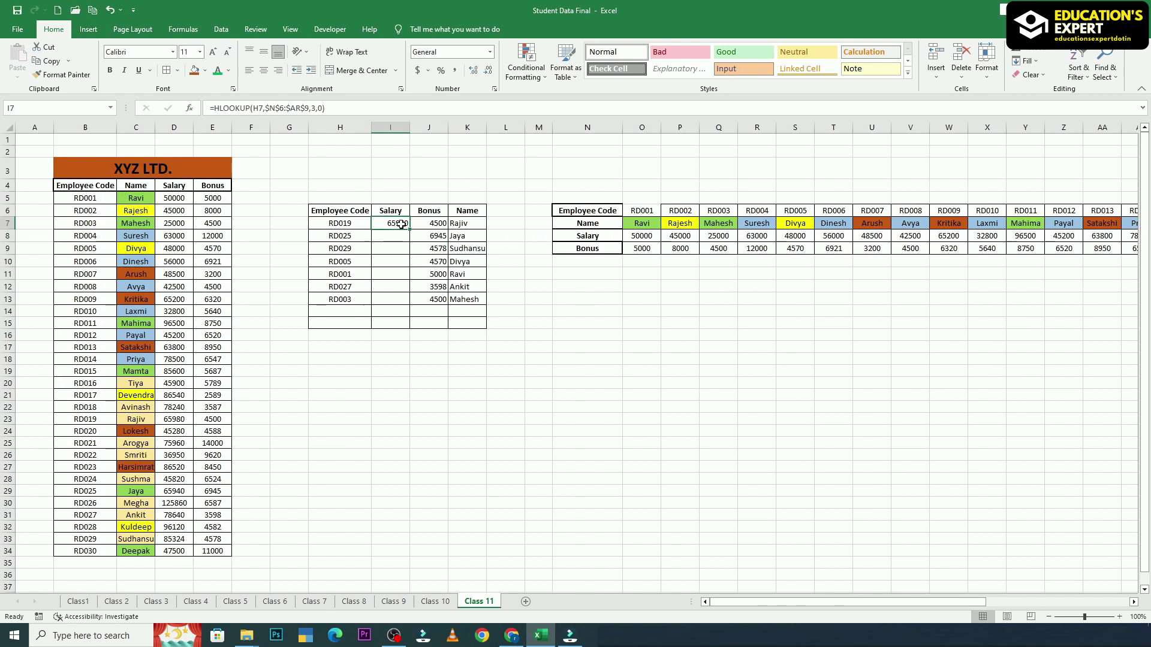
left_click_drag(410, 230, 404, 302)
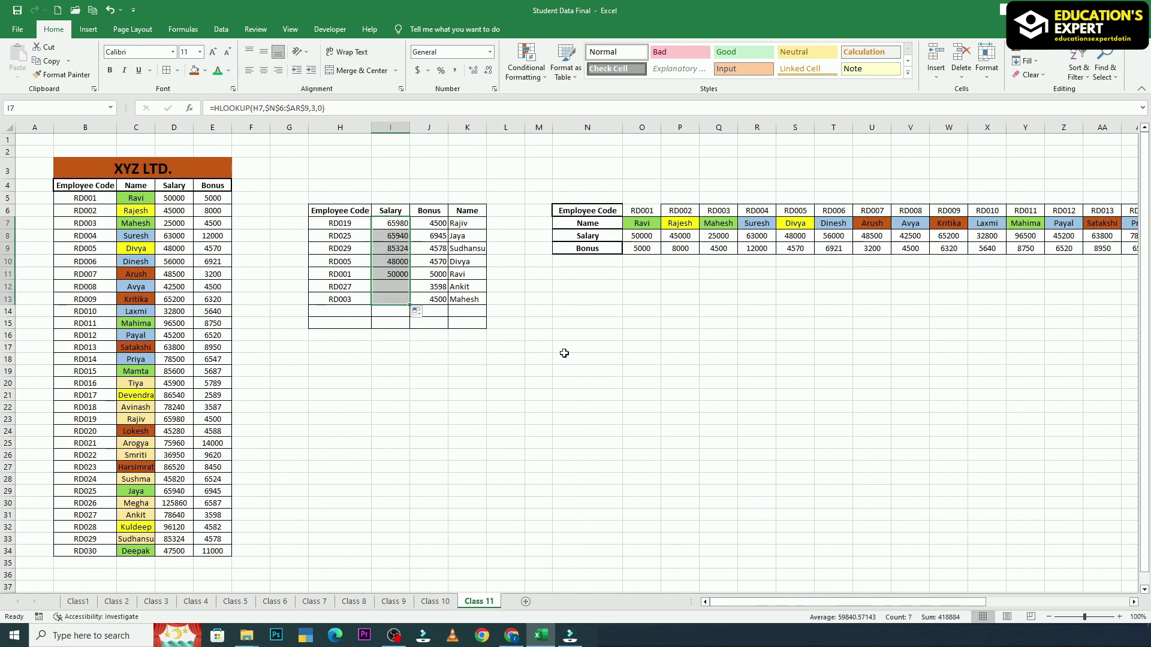
left_click(705, 390)
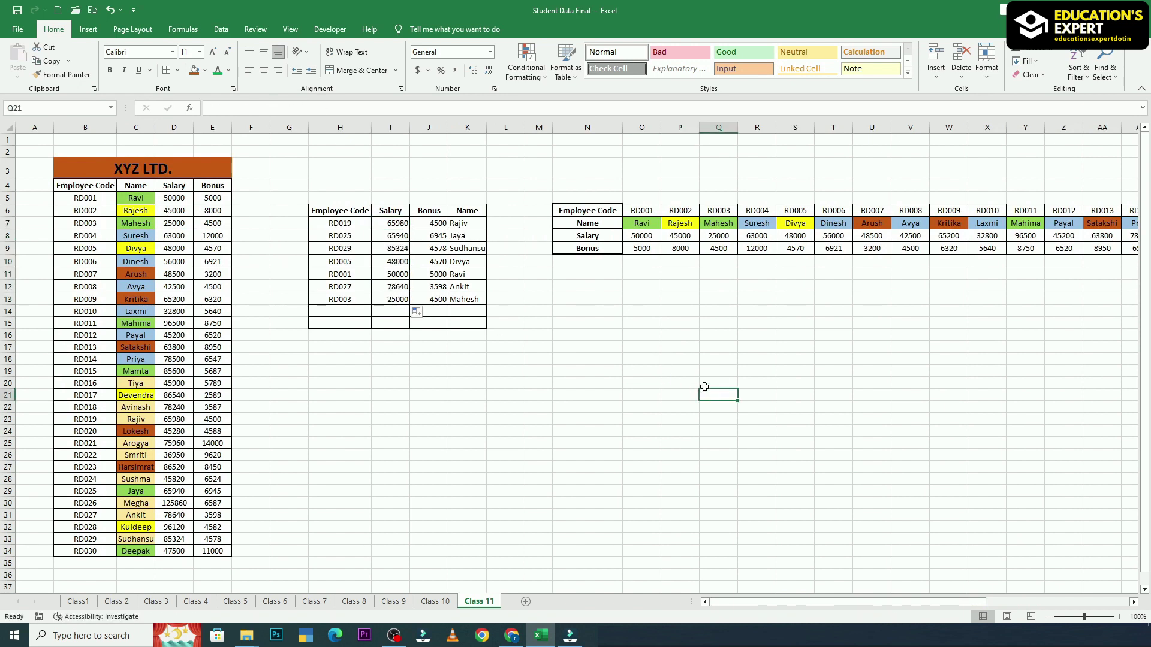